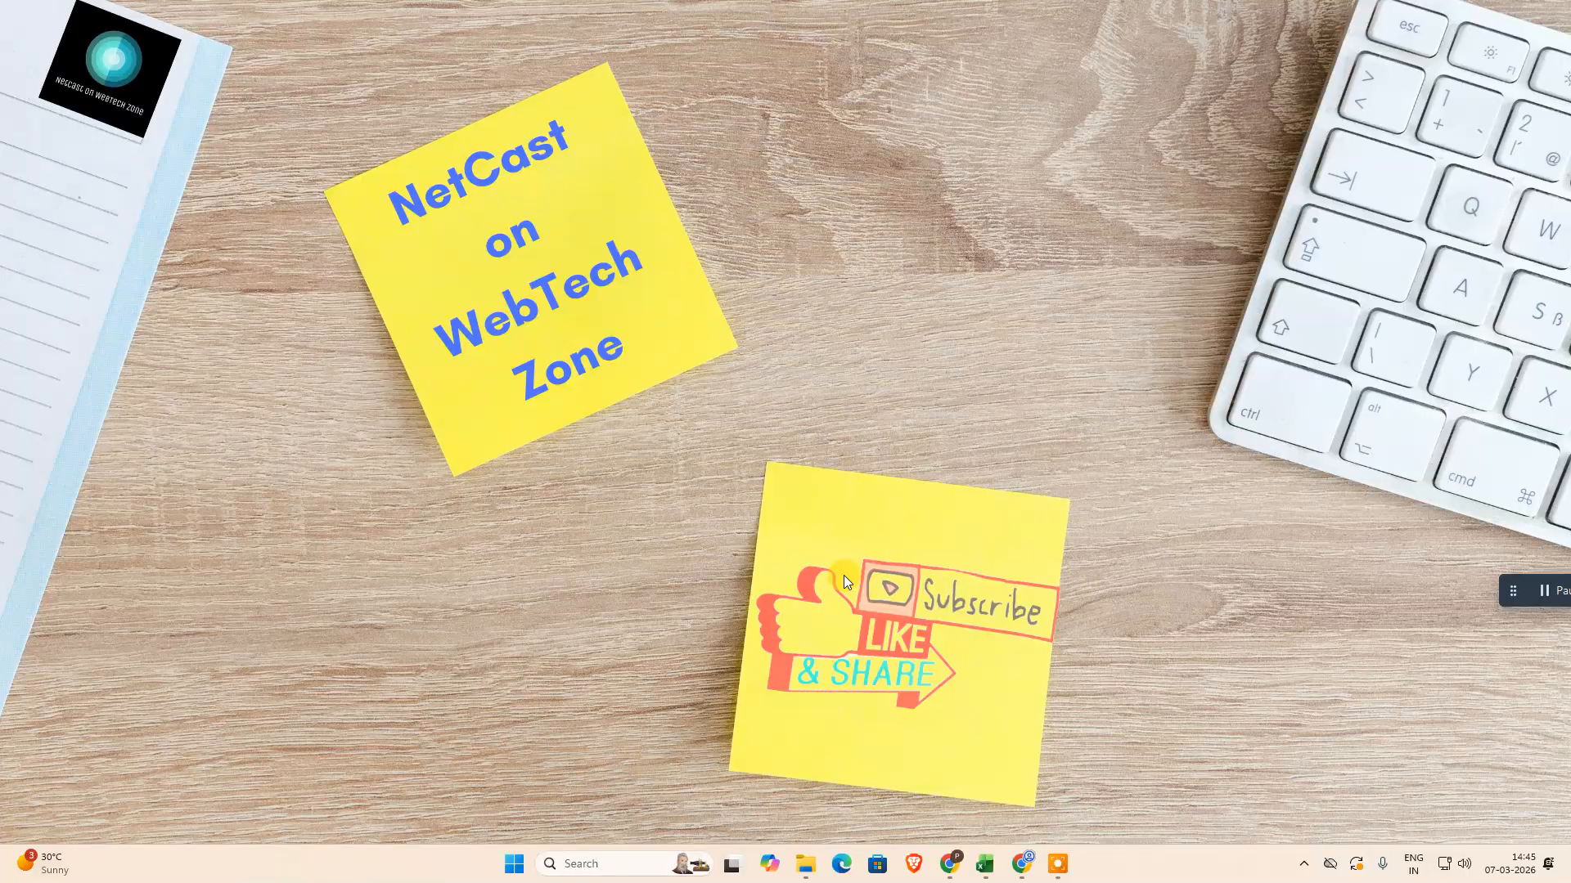
Step: Switch to Canva in the browser and create a blank YouTube Video design
{"action": "left_click", "coordinate": [1021, 864]}
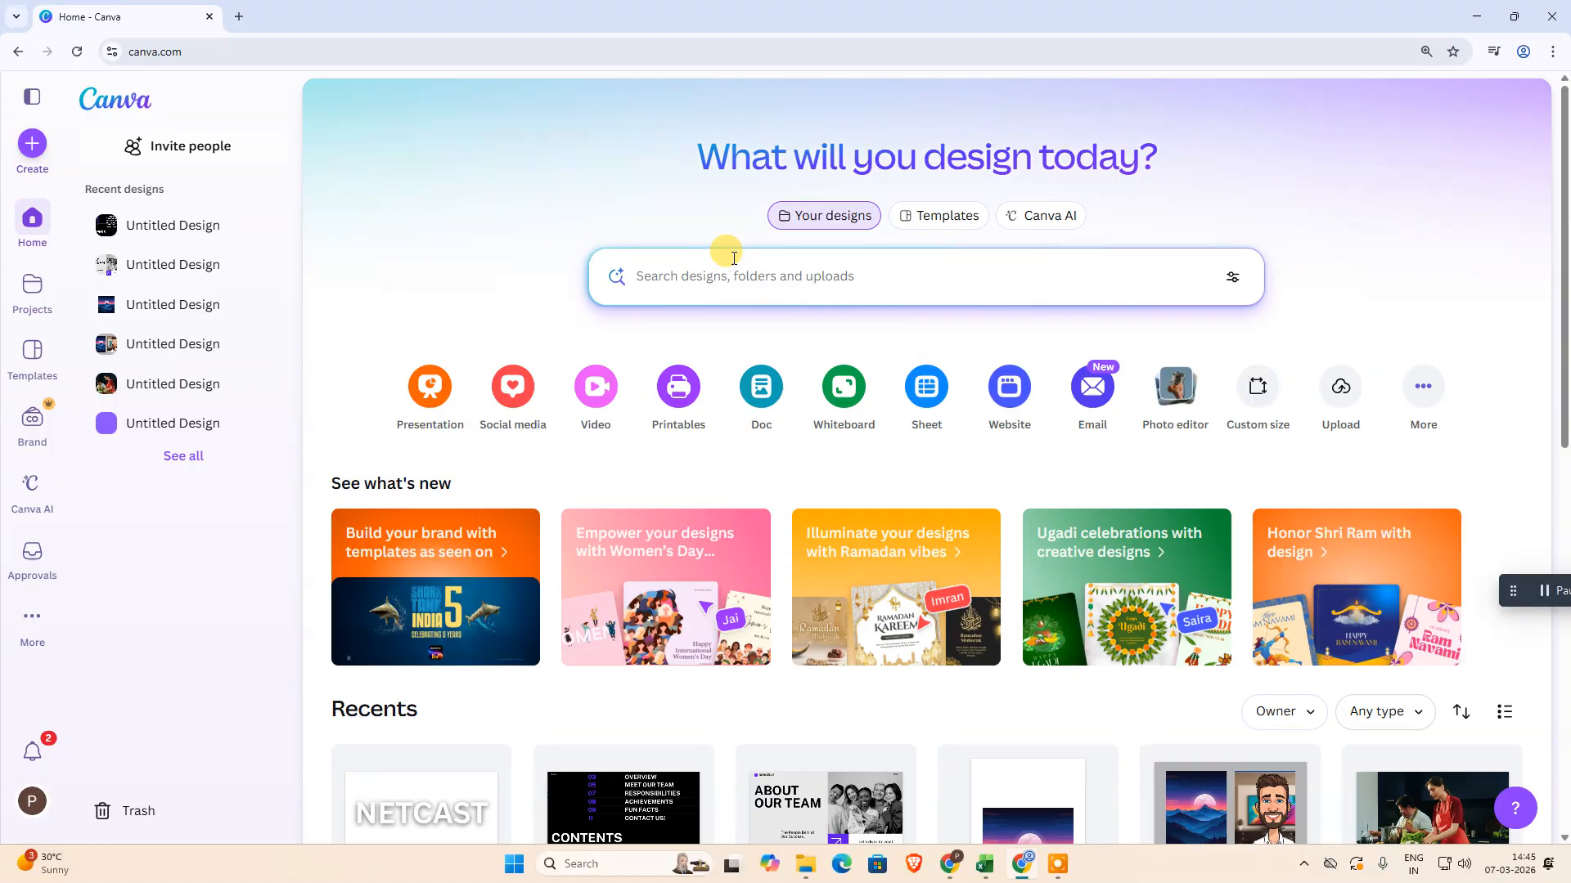
{"action": "left_click", "coordinate": [32, 144]}
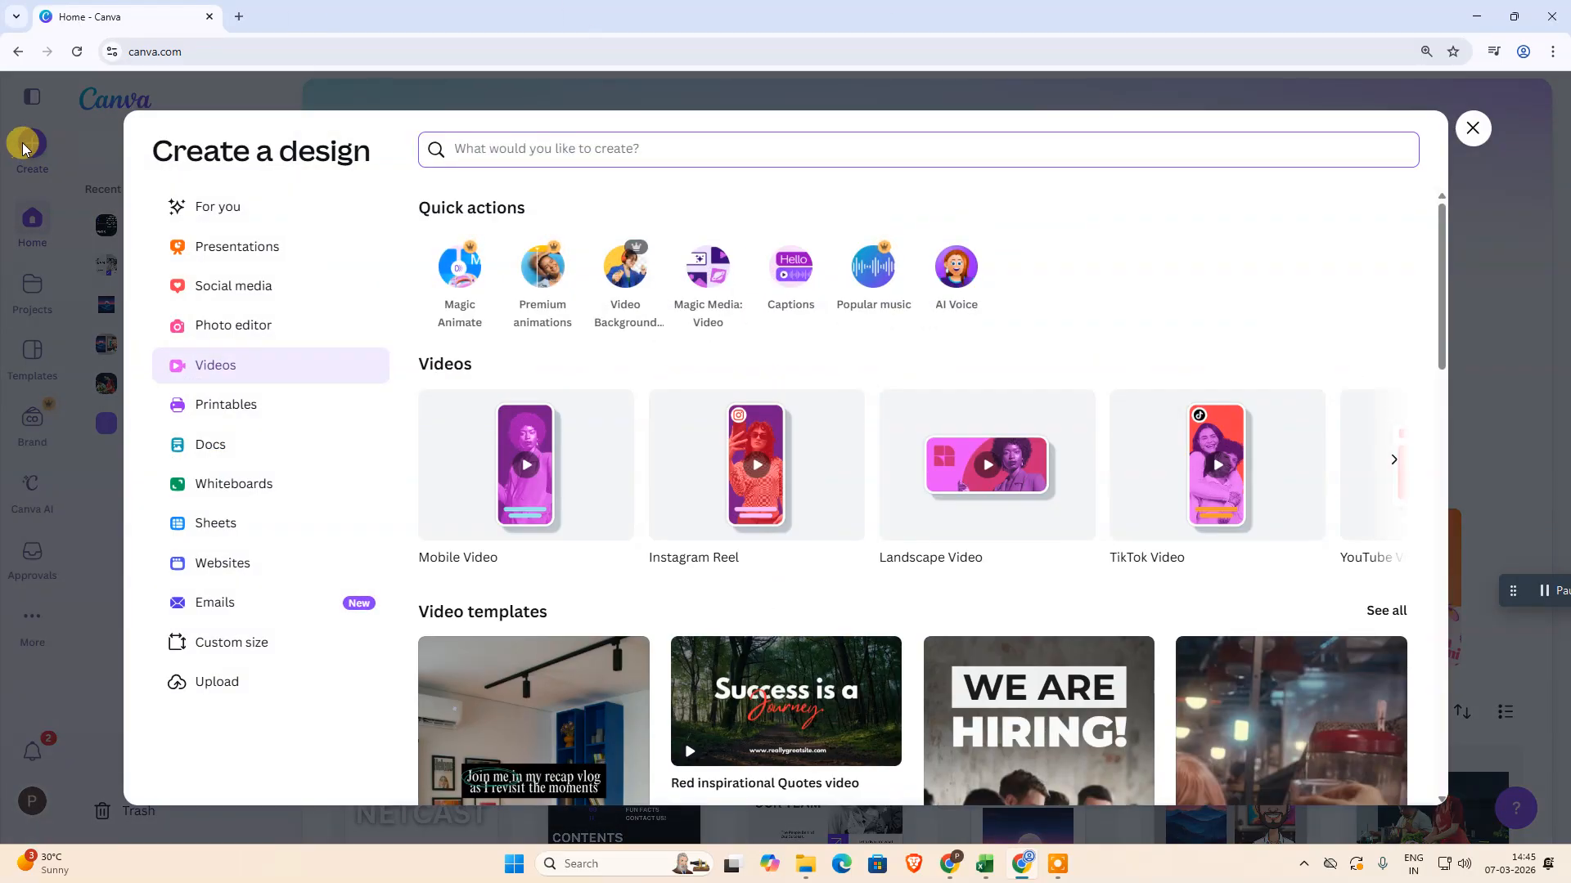
{"action": "left_click", "coordinate": [239, 367]}
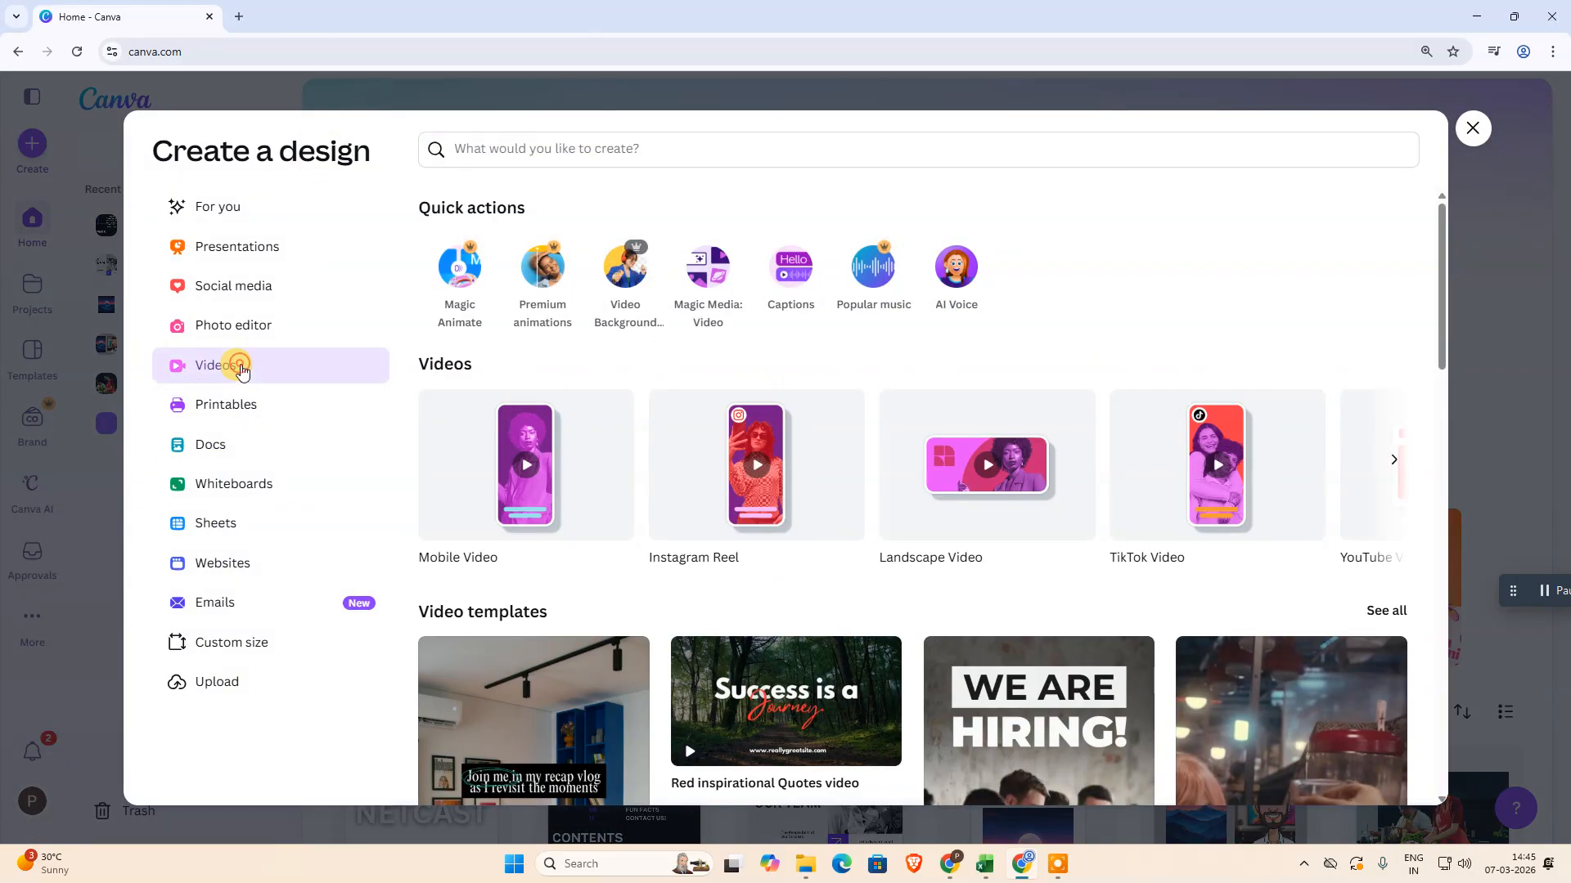
{"action": "scroll", "coordinate": [586, 428], "scroll_direction": "down", "scroll_amount": 1}
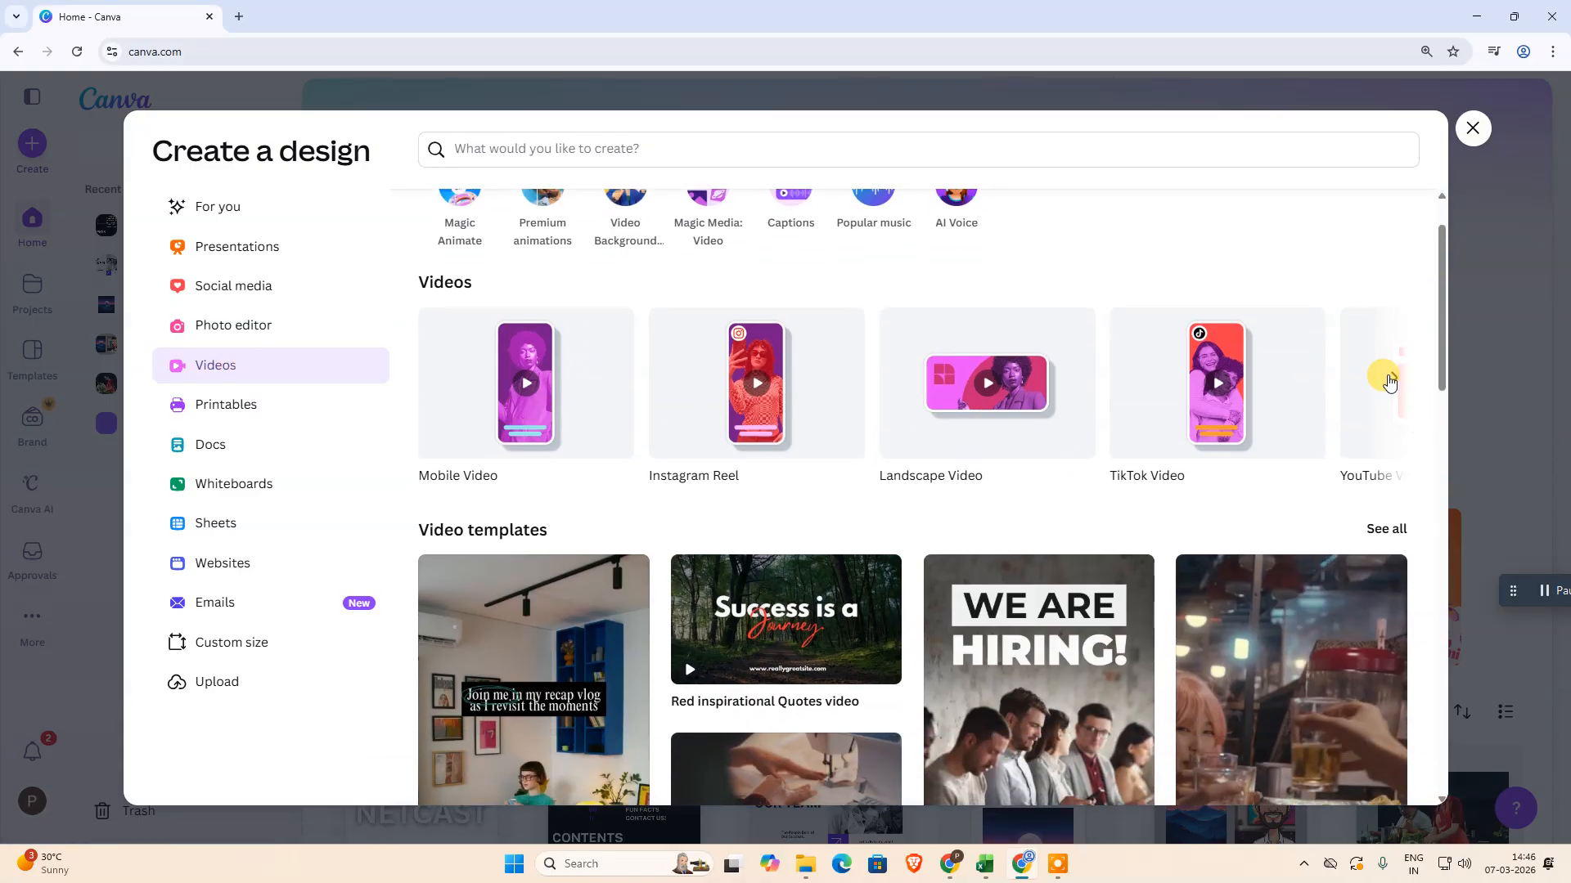
{"action": "left_click", "coordinate": [1387, 379]}
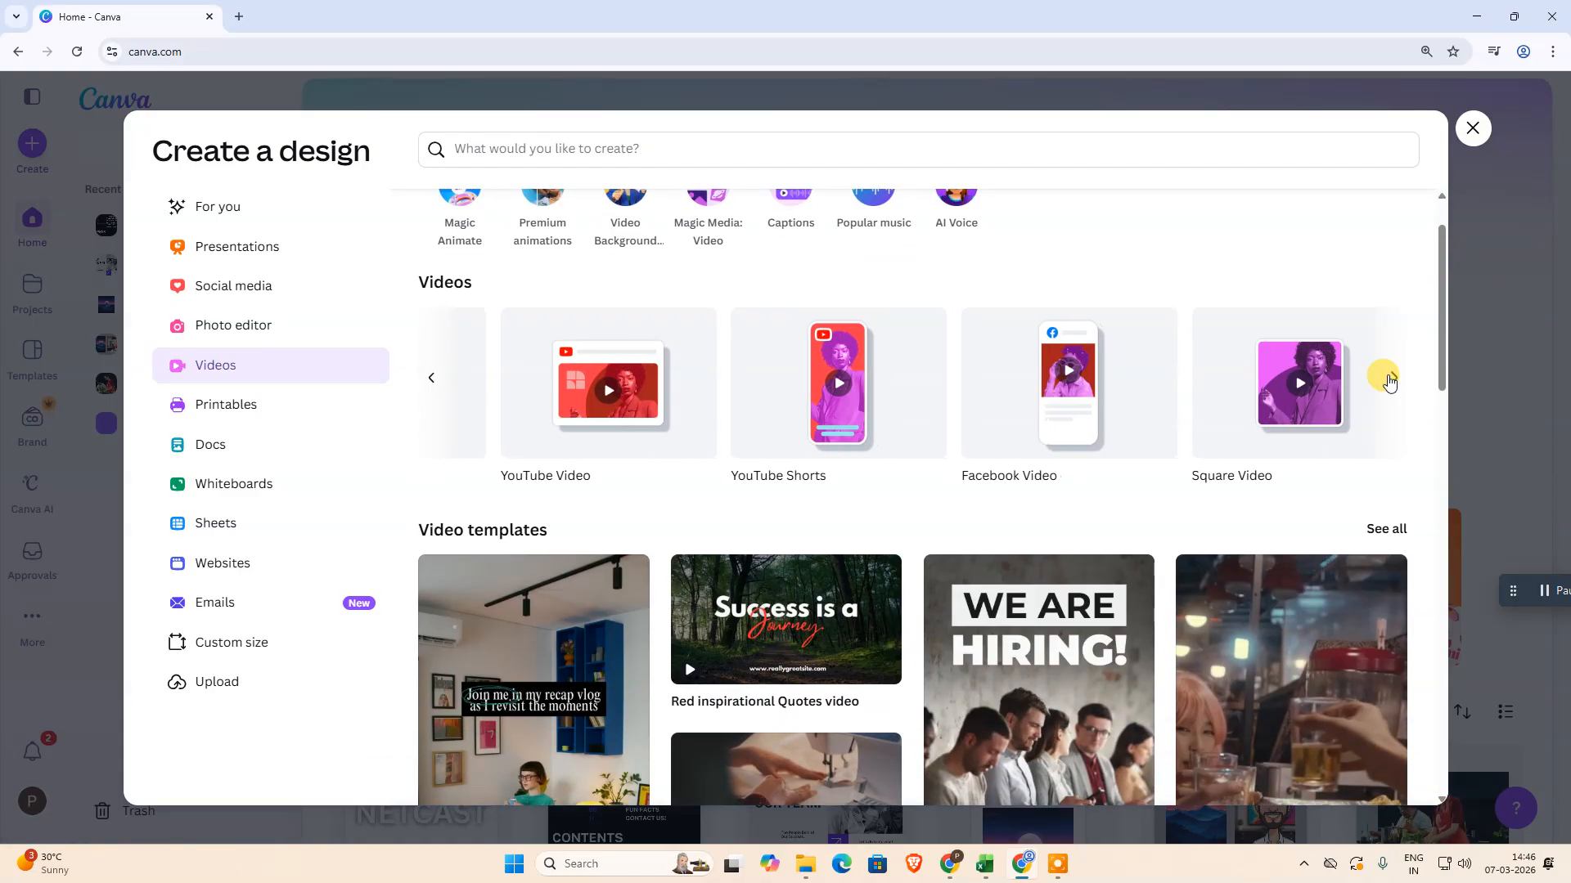
{"action": "left_click", "coordinate": [435, 382]}
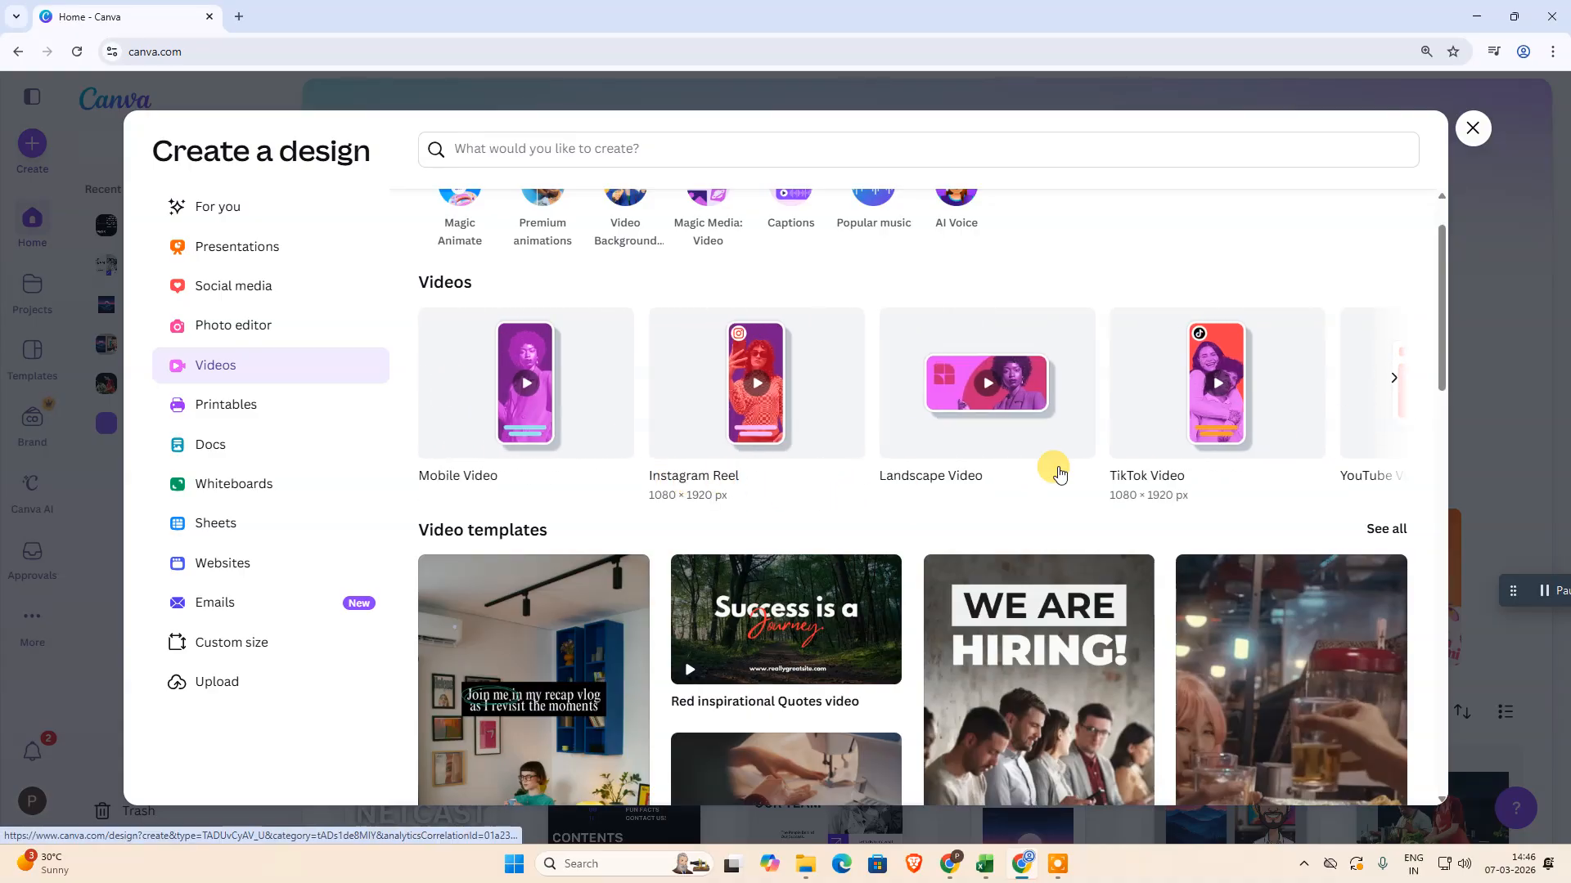
{"action": "left_click", "coordinate": [1393, 377]}
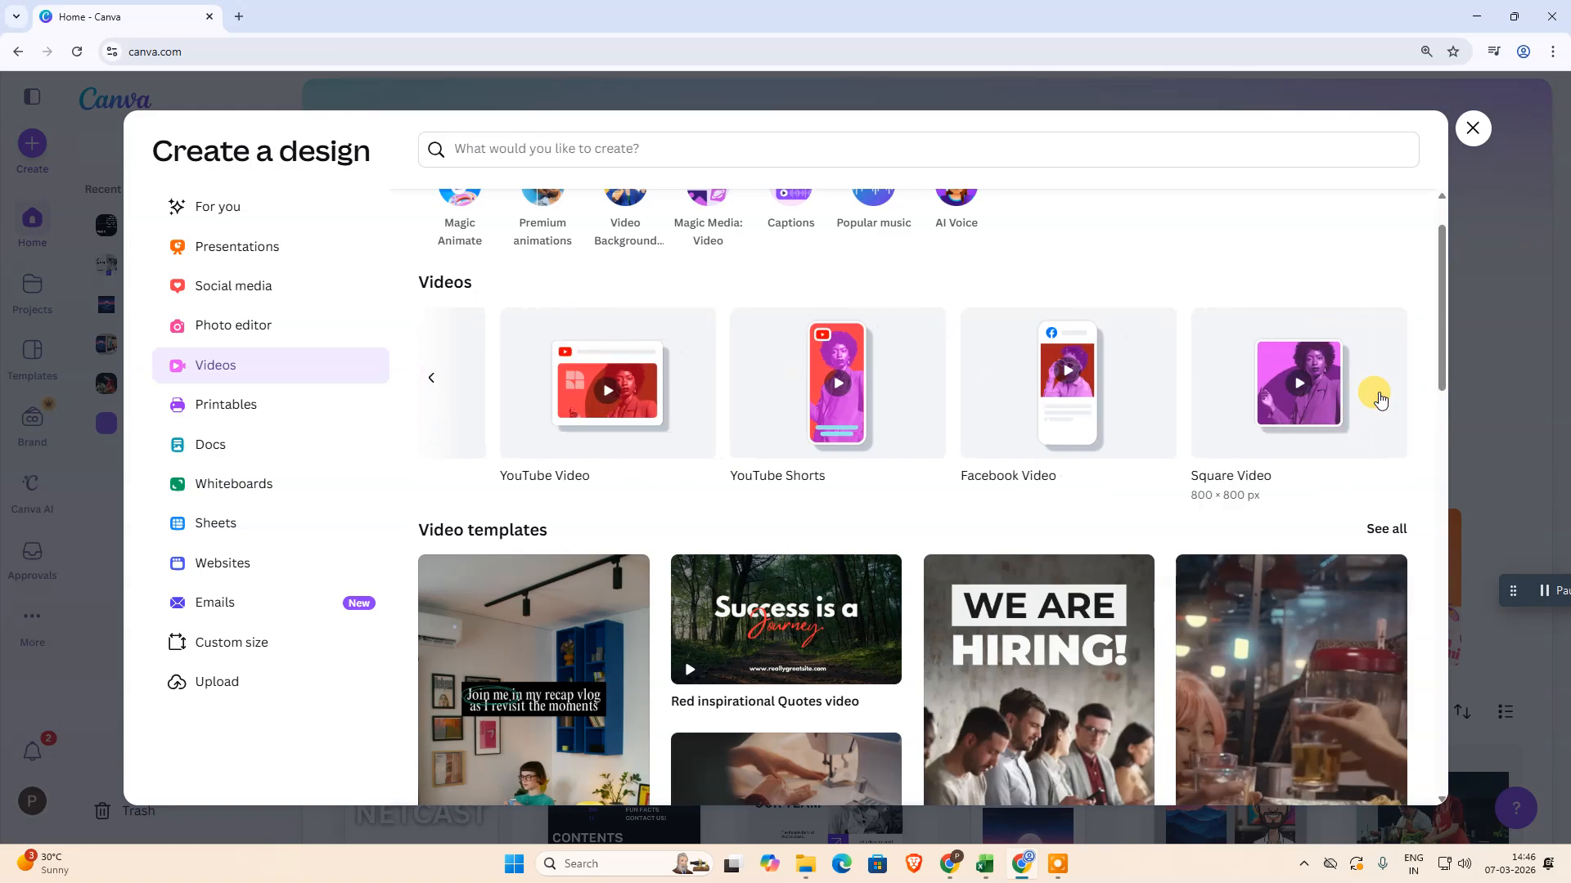
{"action": "left_click", "coordinate": [559, 396]}
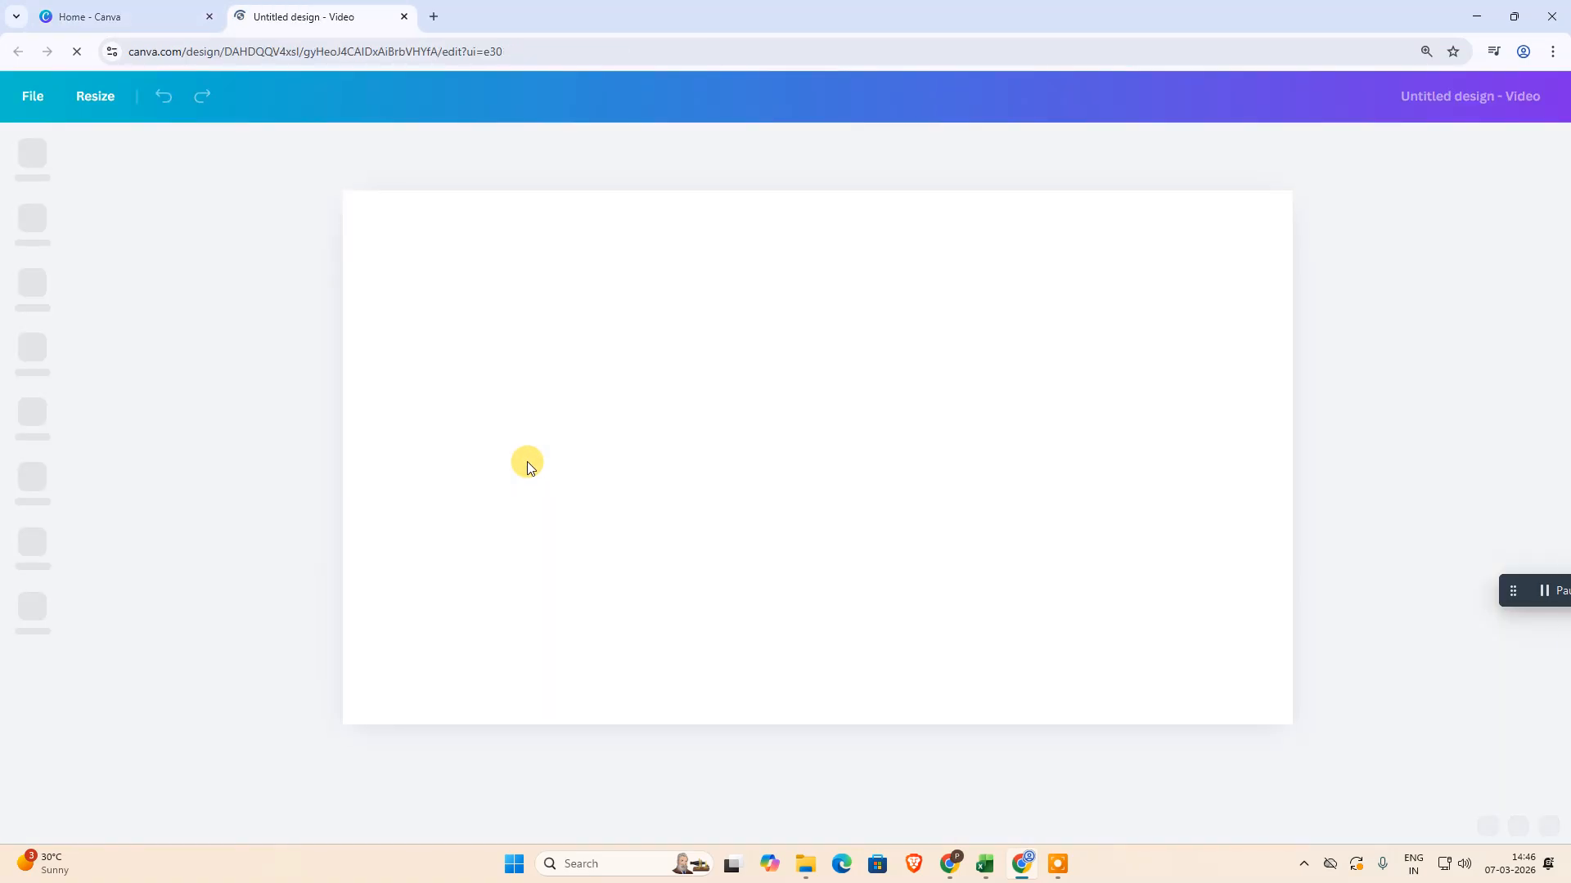
Step: Hide the page thumbnails and timeline of the blank video, and show them again
{"action": "left_click", "coordinate": [845, 369]}
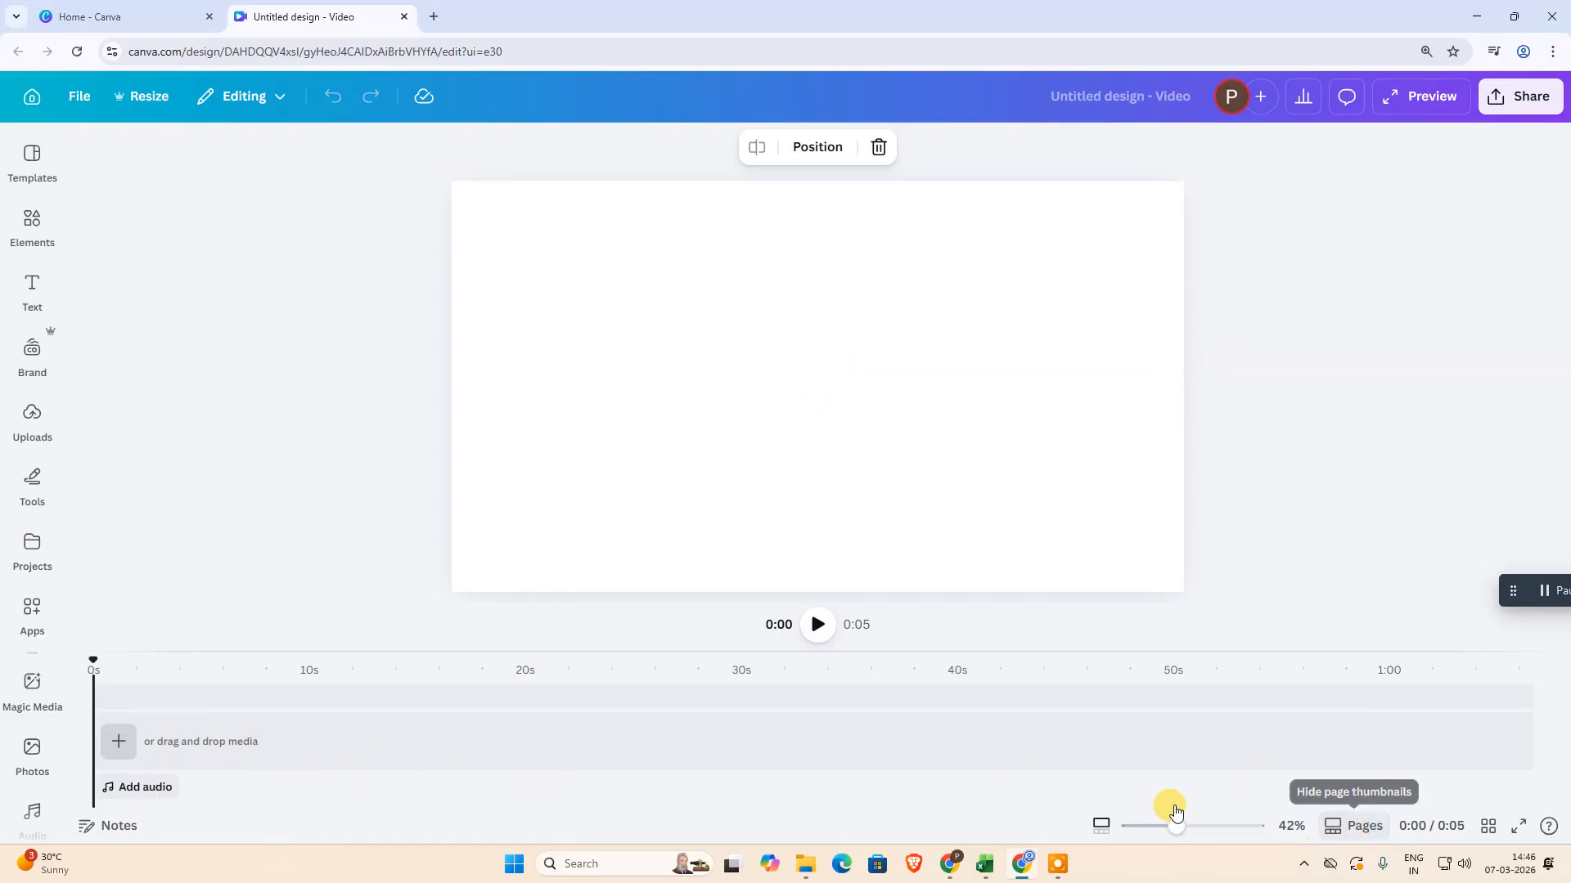
{"action": "left_click", "coordinate": [1358, 826]}
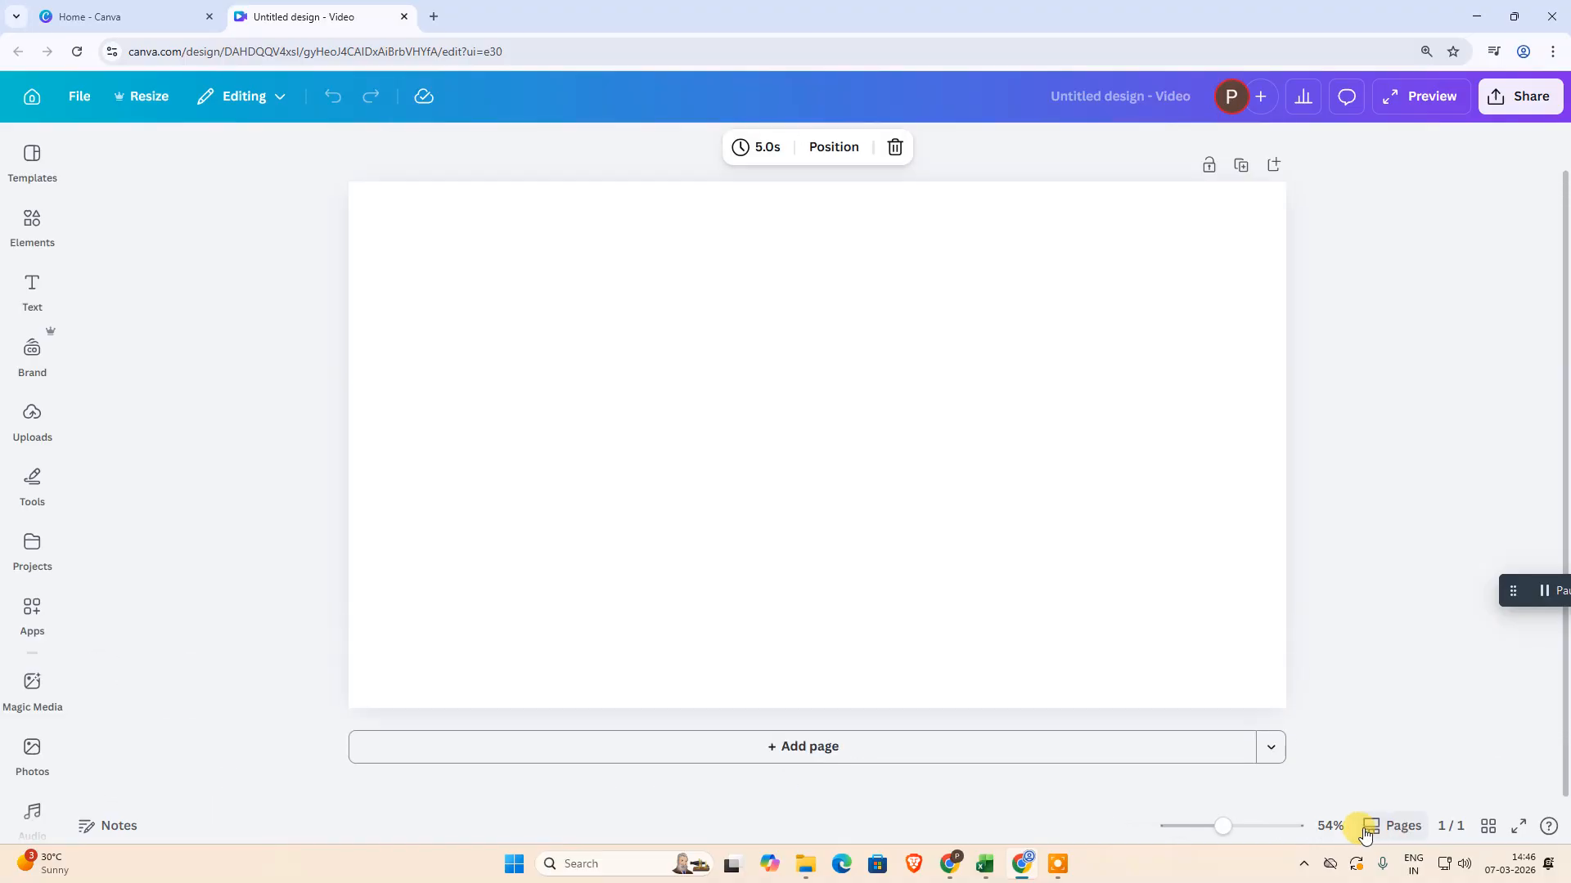
{"action": "left_click", "coordinate": [1400, 833]}
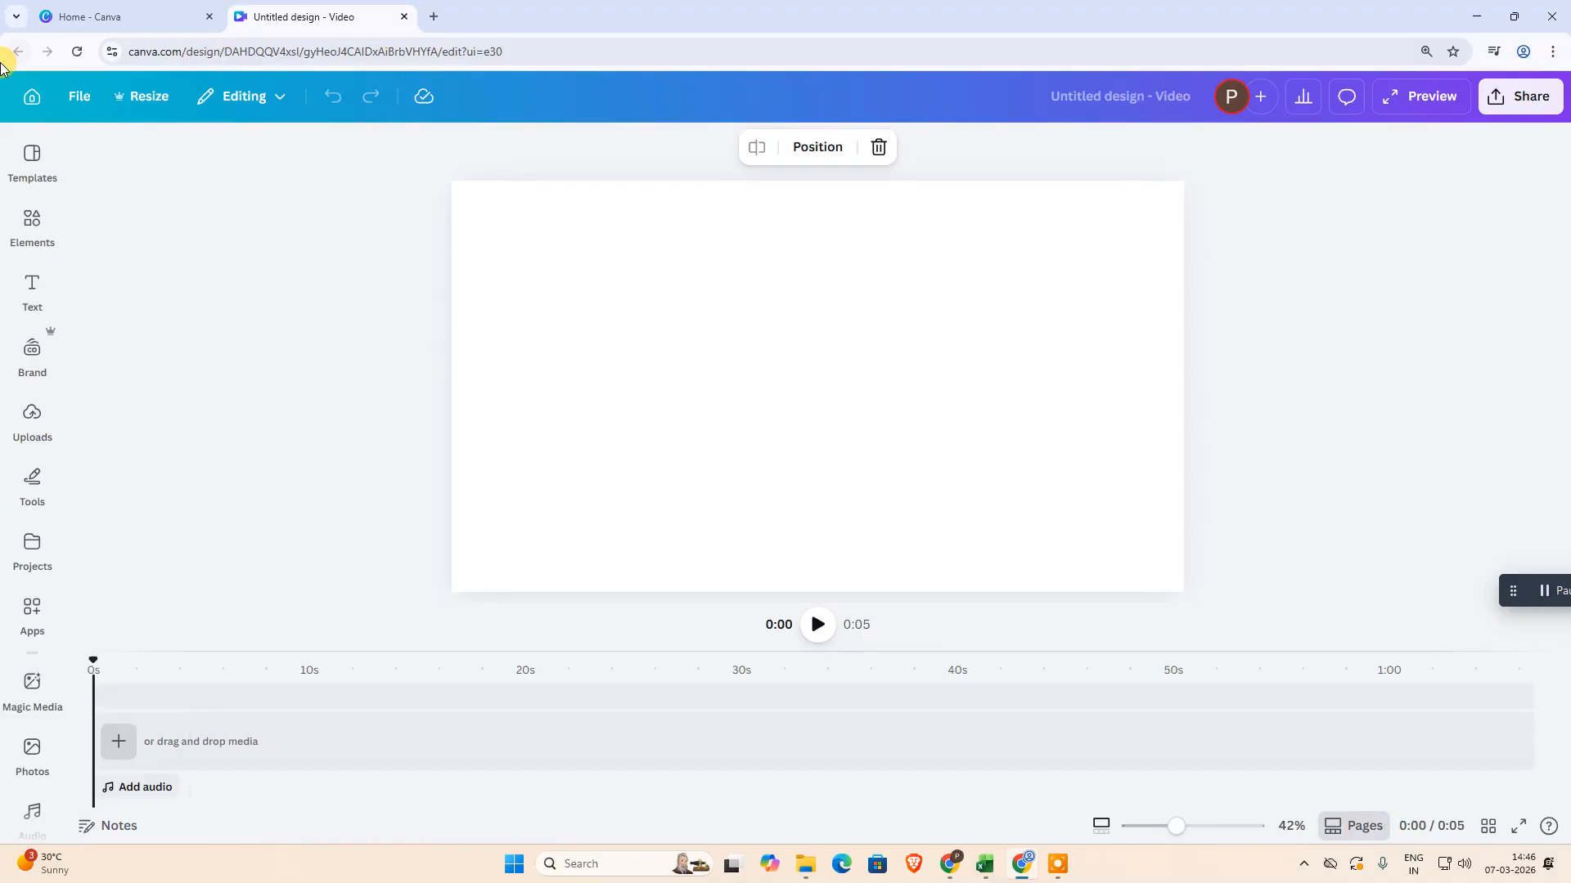
Step: Search the elements library for "natural pic" and display all the photo results
{"action": "left_click", "coordinate": [32, 221]}
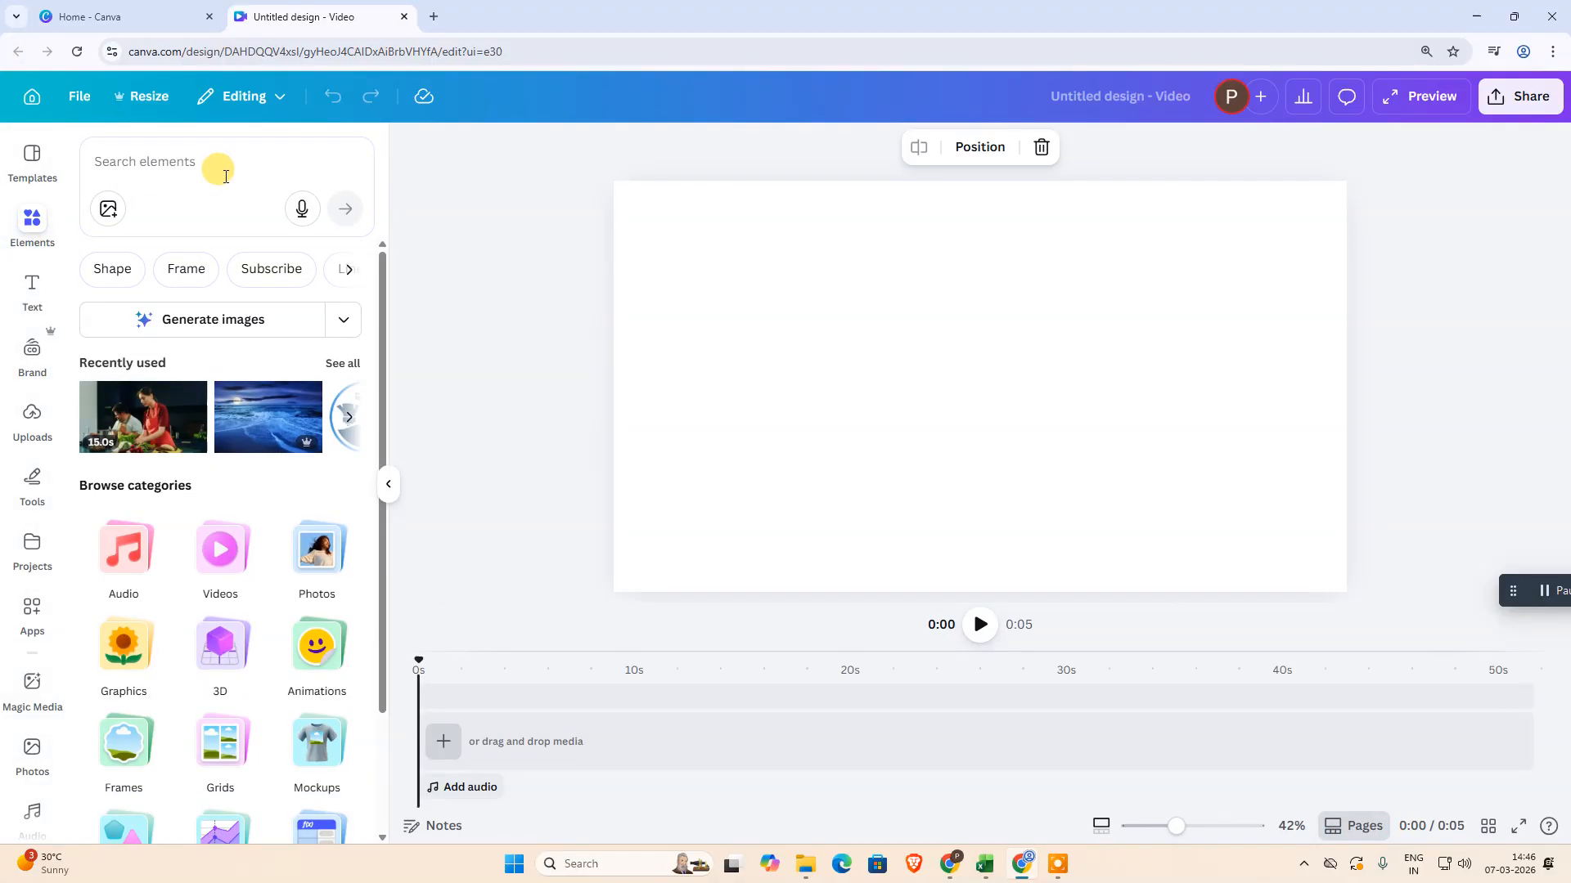
{"action": "left_click", "coordinate": [161, 168]}
{"action": "type", "text": "natural pic"}
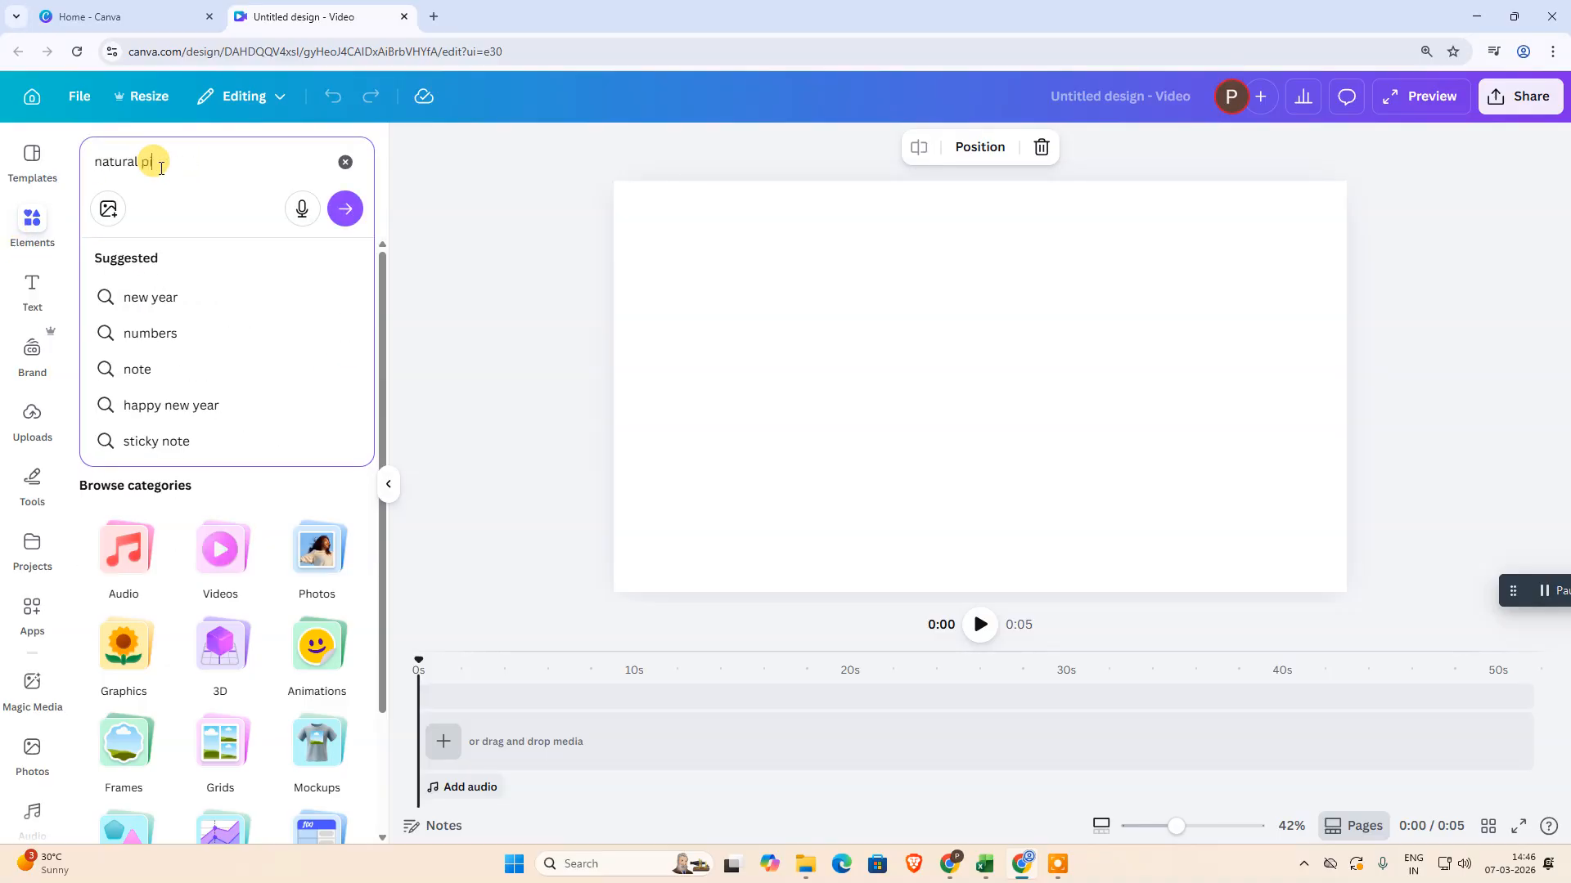
{"action": "key", "text": "Return"}
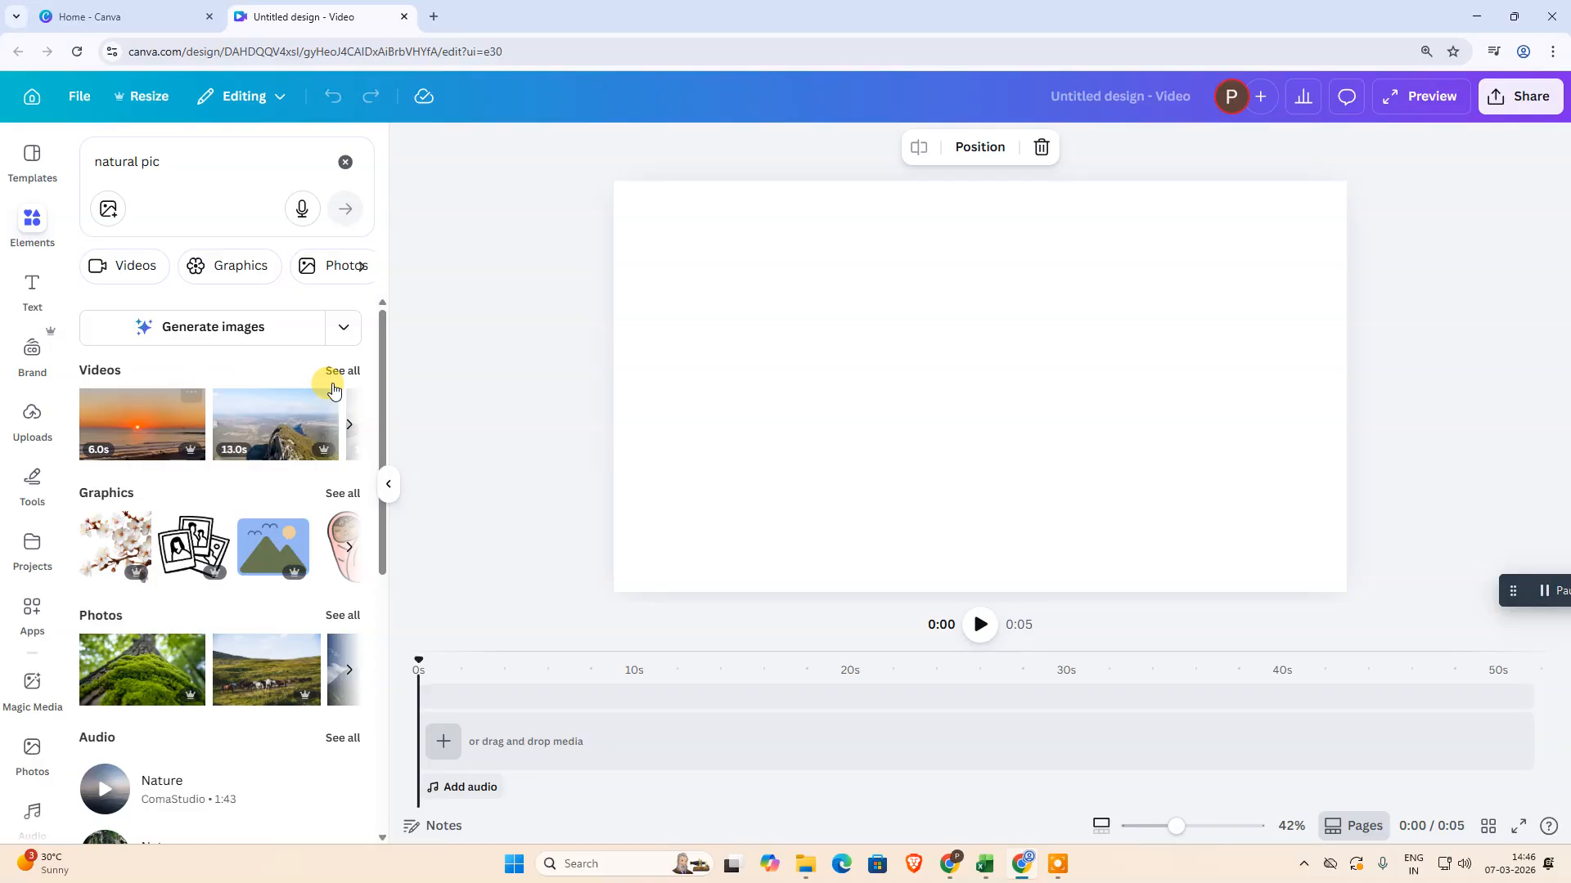
{"action": "scroll", "coordinate": [311, 540], "scroll_direction": "down", "scroll_amount": 1}
{"action": "left_click", "coordinate": [340, 534]}
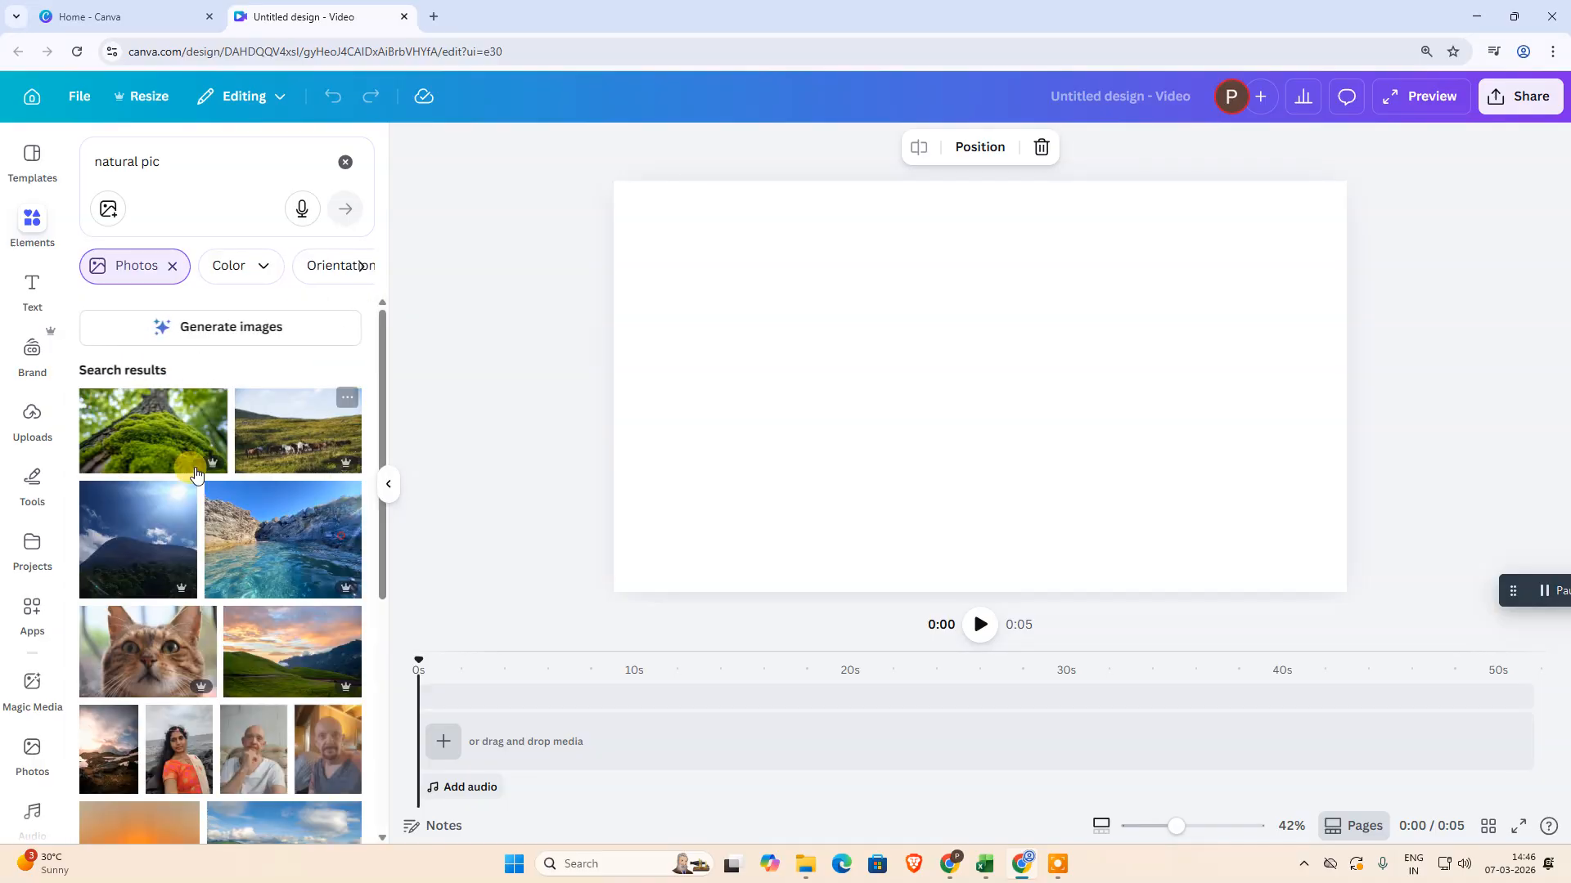
Step: Try adding the mossy tree and grazing horses photos to the timeline, and undo both additions
{"action": "left_click", "coordinate": [139, 442]}
{"action": "left_click_drag", "start_coordinate": [297, 431], "coordinate": [577, 804]}
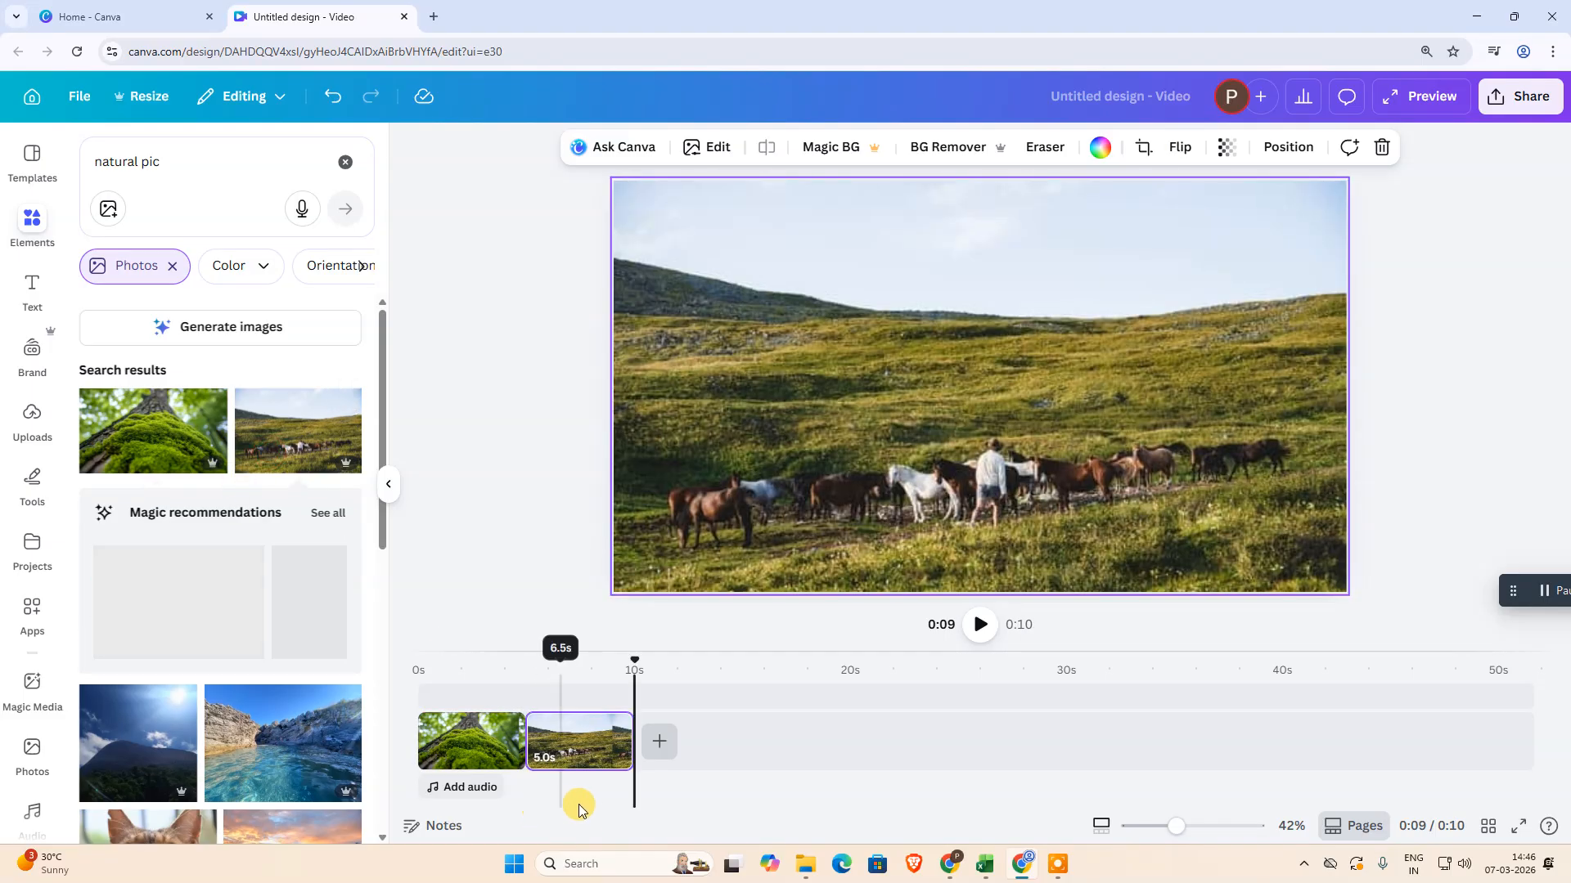
{"action": "key", "text": "ctrl+z"}
{"action": "key", "text": "ctrl+z"}
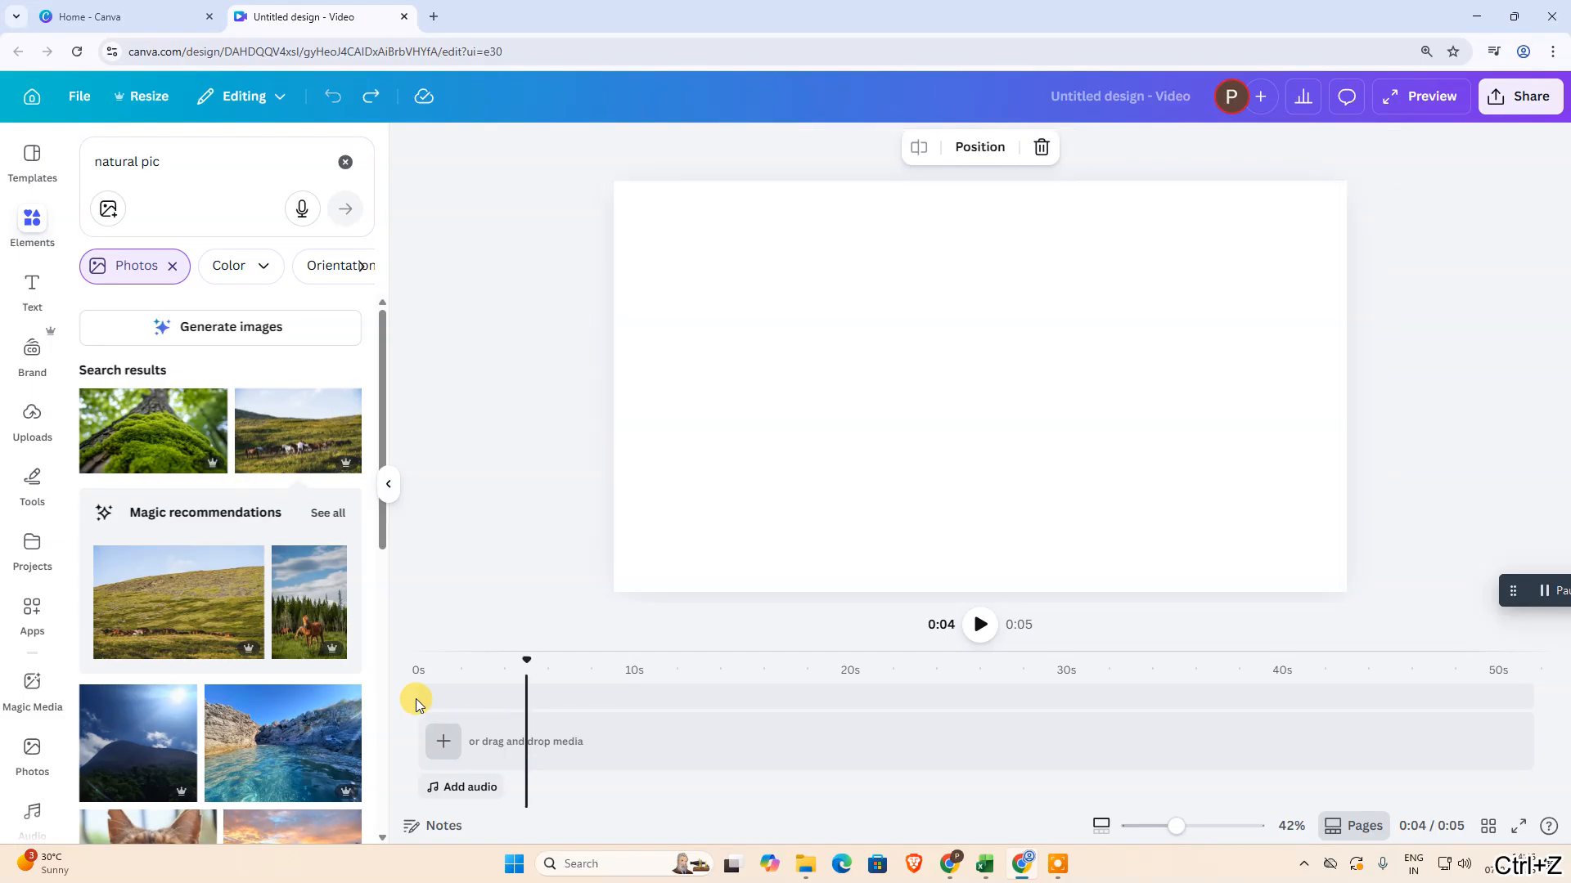
Step: Upload the "nc" and "Add a heading" images from the Documents folder and place the "nc" image on the timeline
{"action": "left_click", "coordinate": [32, 420]}
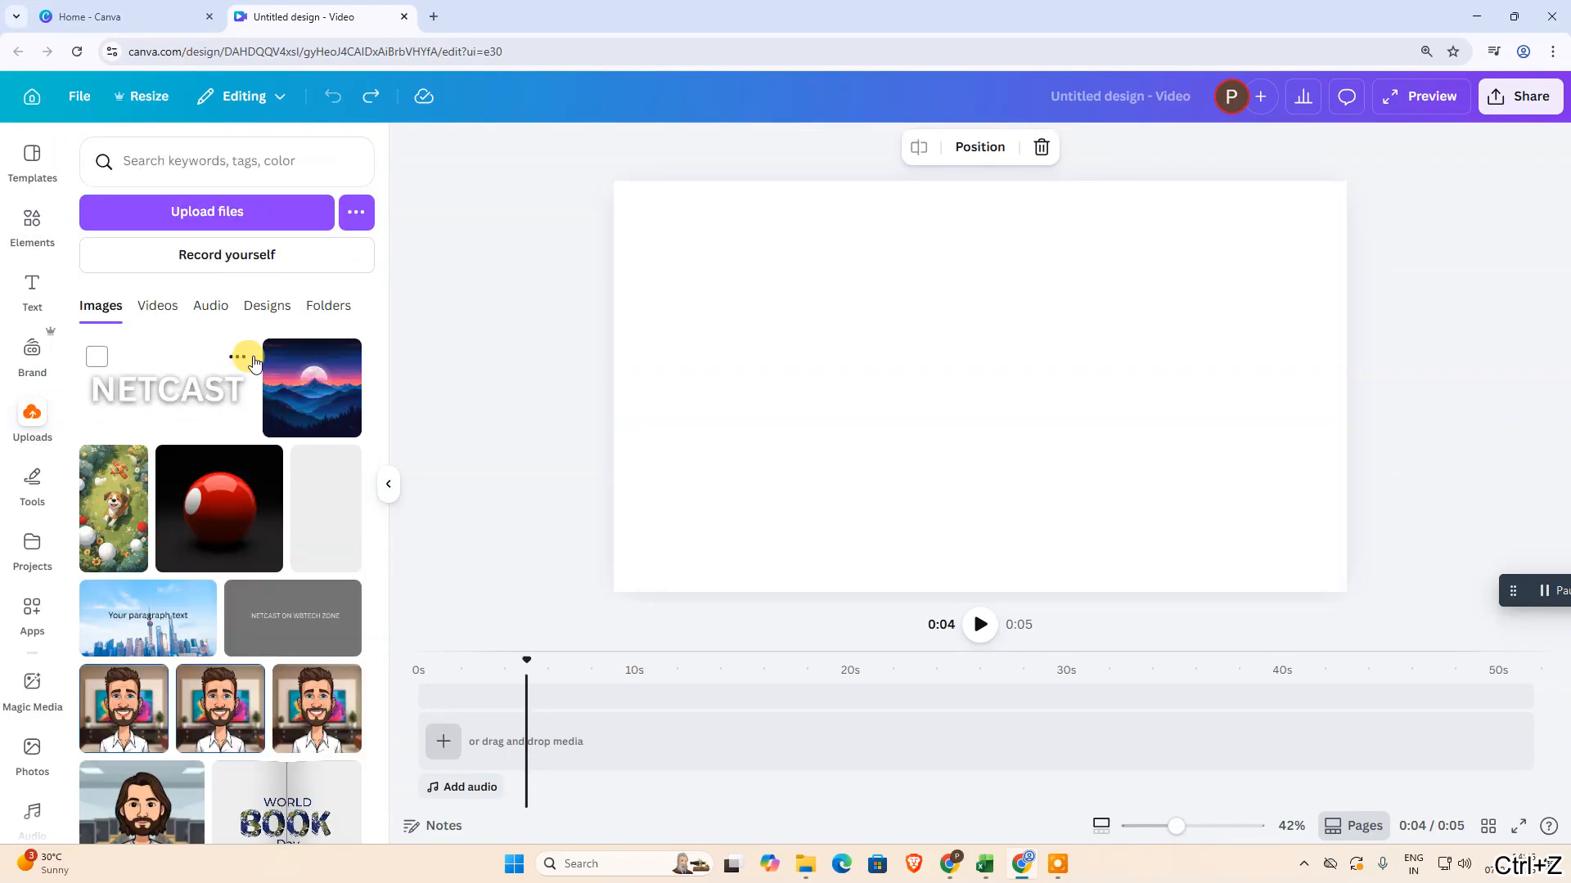
{"action": "left_click", "coordinate": [208, 214]}
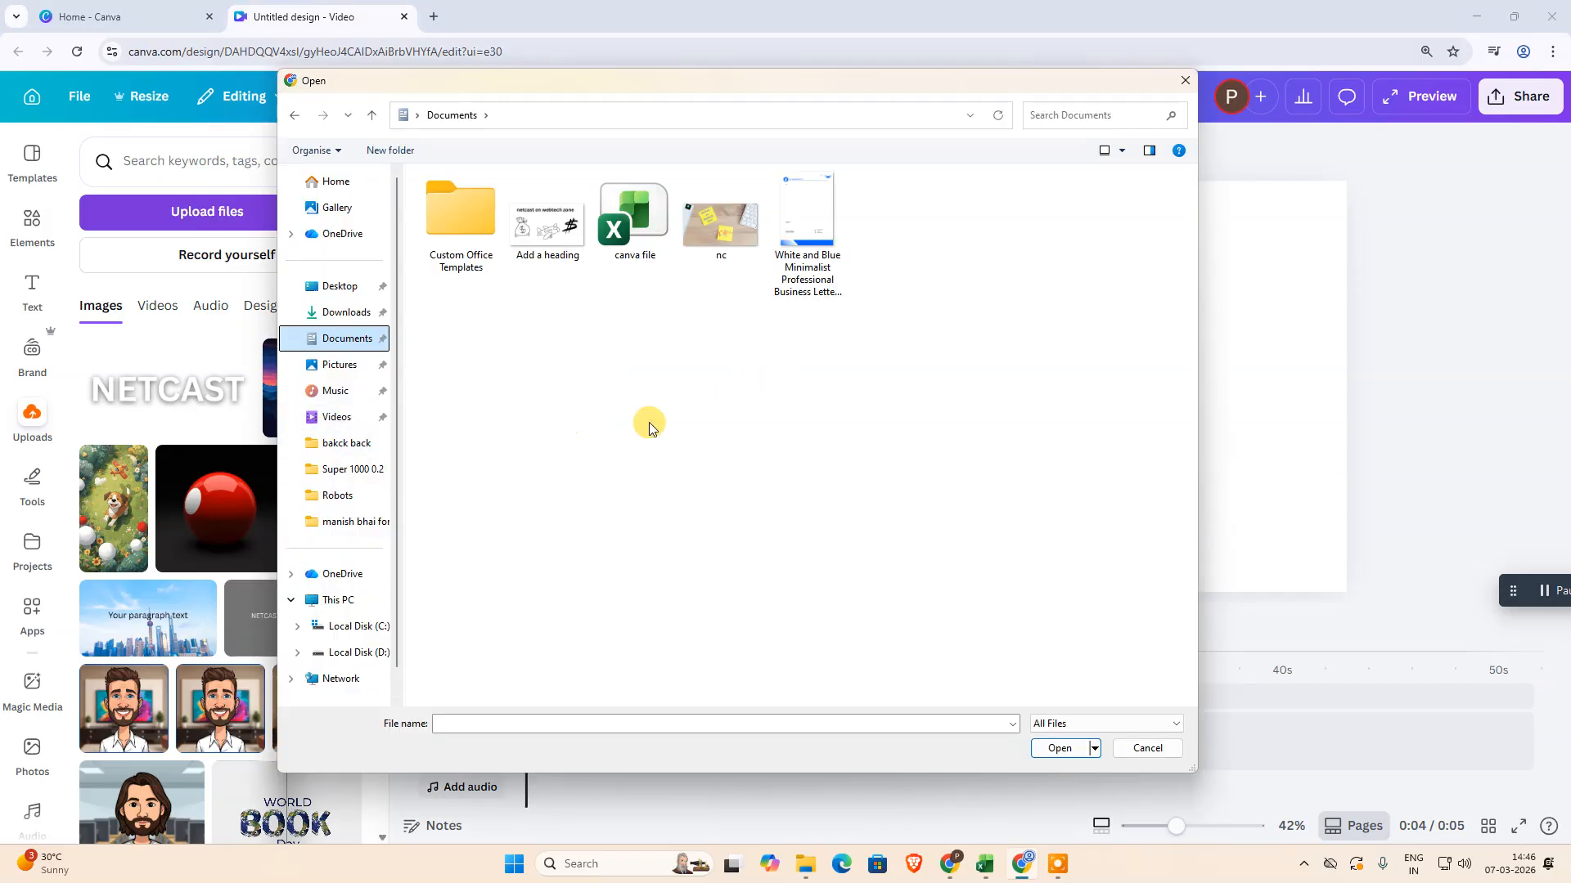
{"action": "left_click", "coordinate": [727, 232]}
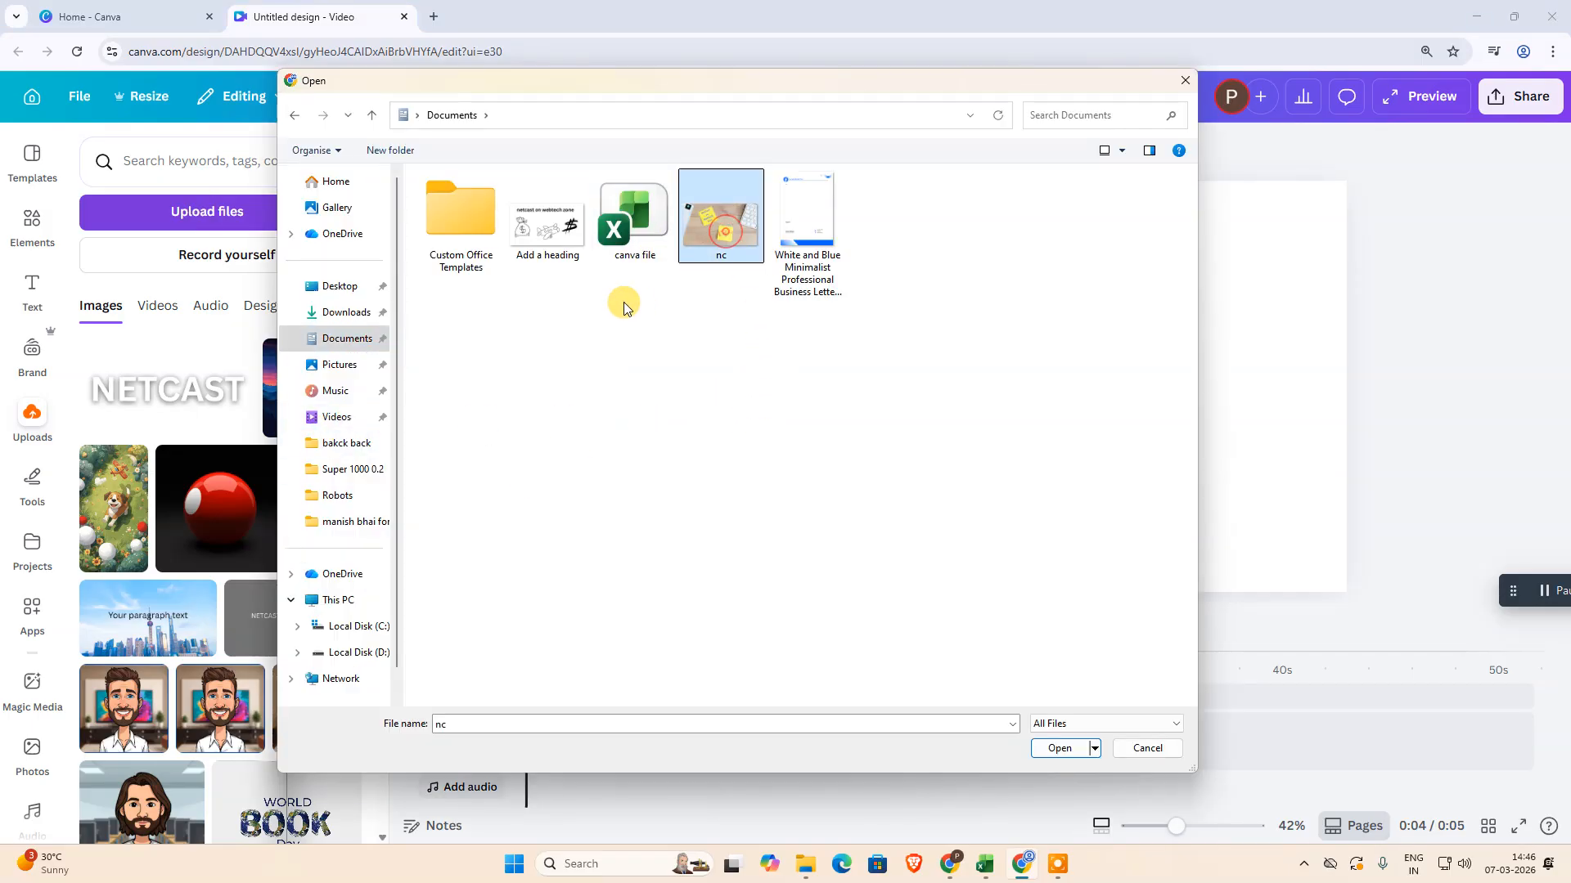
{"action": "left_click", "coordinate": [567, 254], "text": "ctrl"}
{"action": "left_click", "coordinate": [737, 472]}
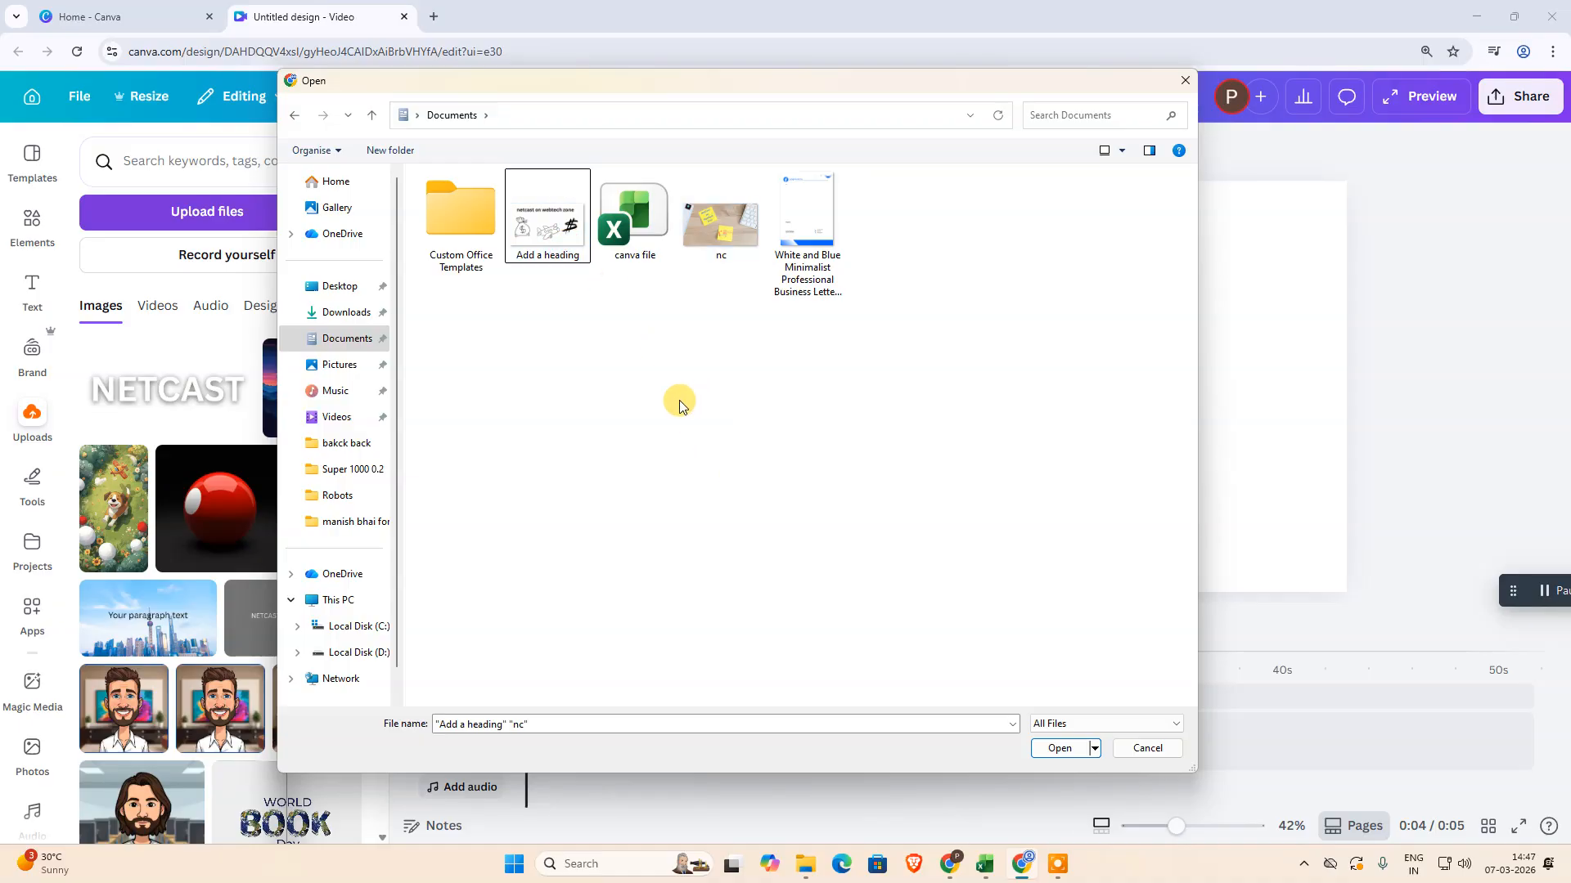
{"action": "left_click", "coordinate": [724, 250]}
{"action": "left_click", "coordinate": [526, 242], "text": "ctrl"}
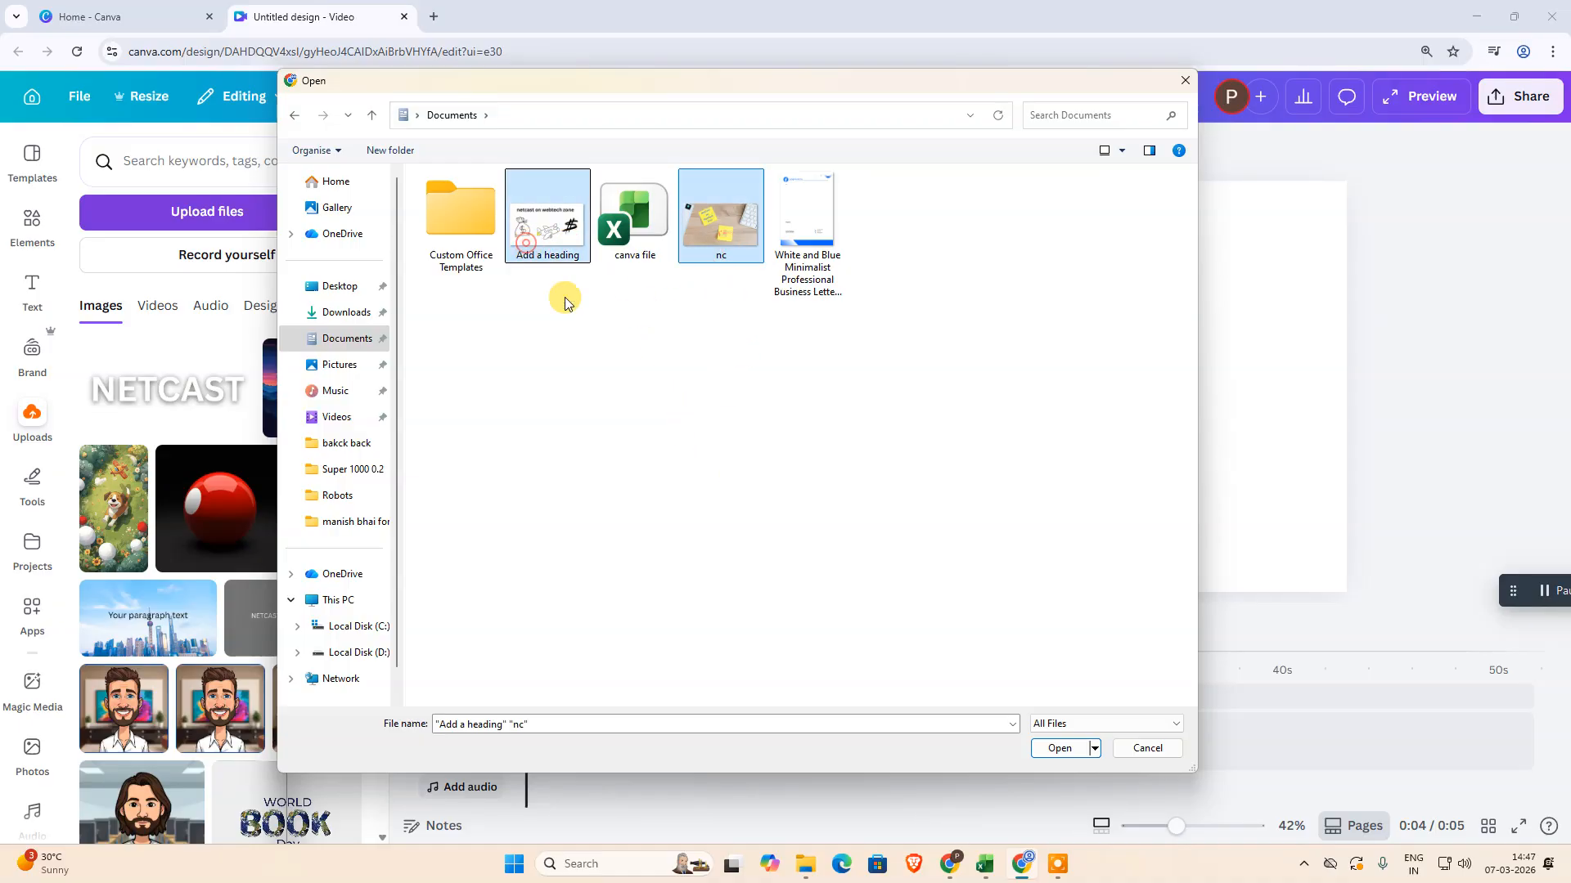
{"action": "left_click", "coordinate": [1062, 750]}
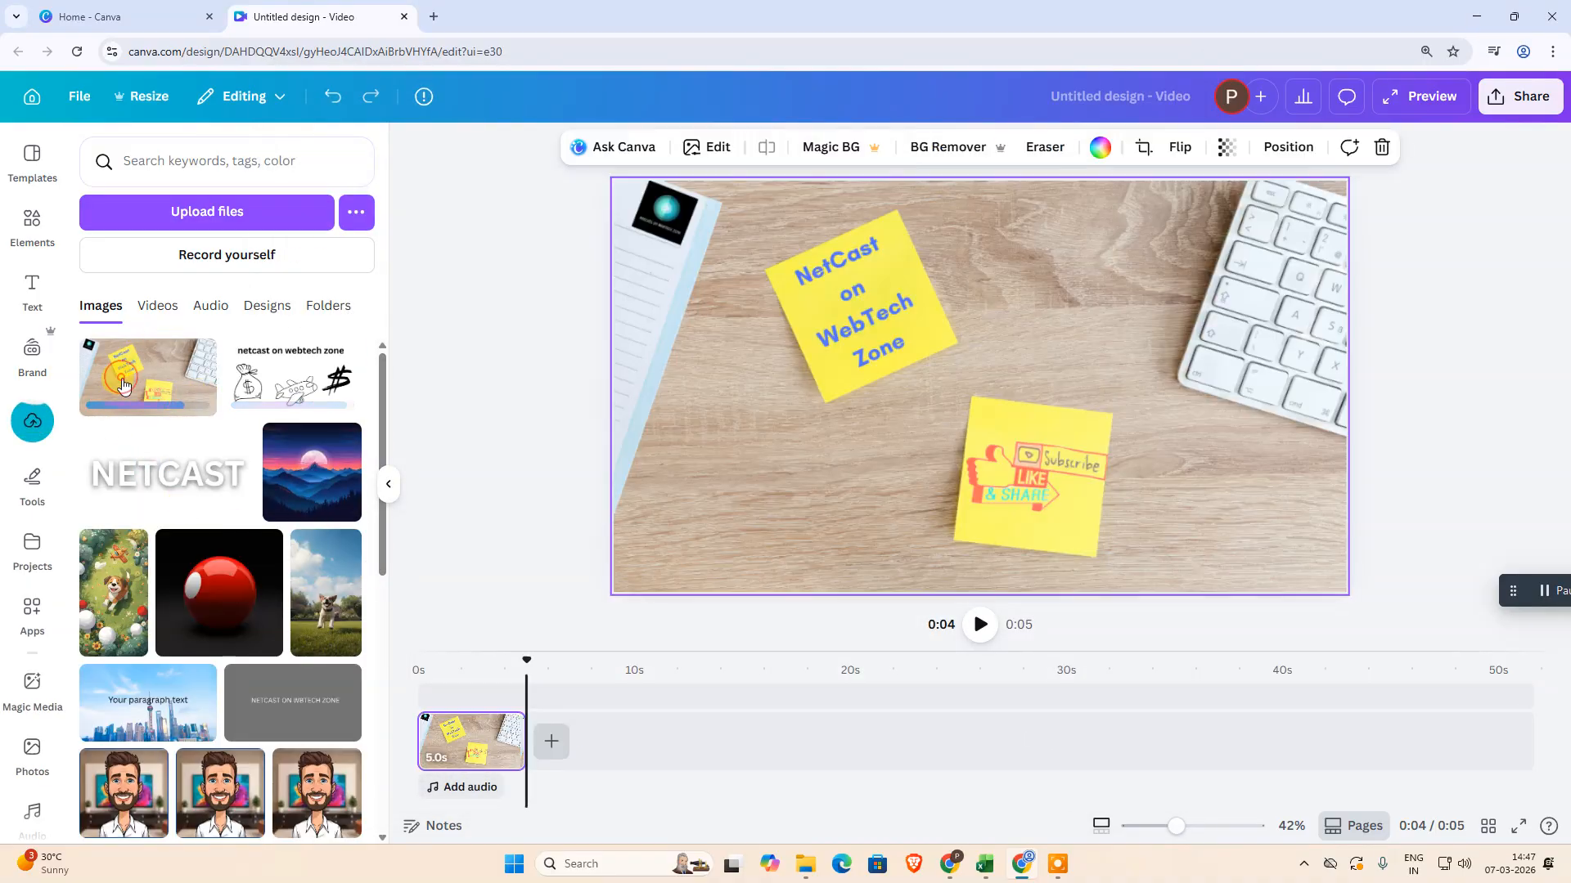
Step: Add the uploaded "netcast on webtech zone", NETCAST, night mountain and cartoon puppy images to the timeline in that order
{"action": "left_click", "coordinate": [176, 462]}
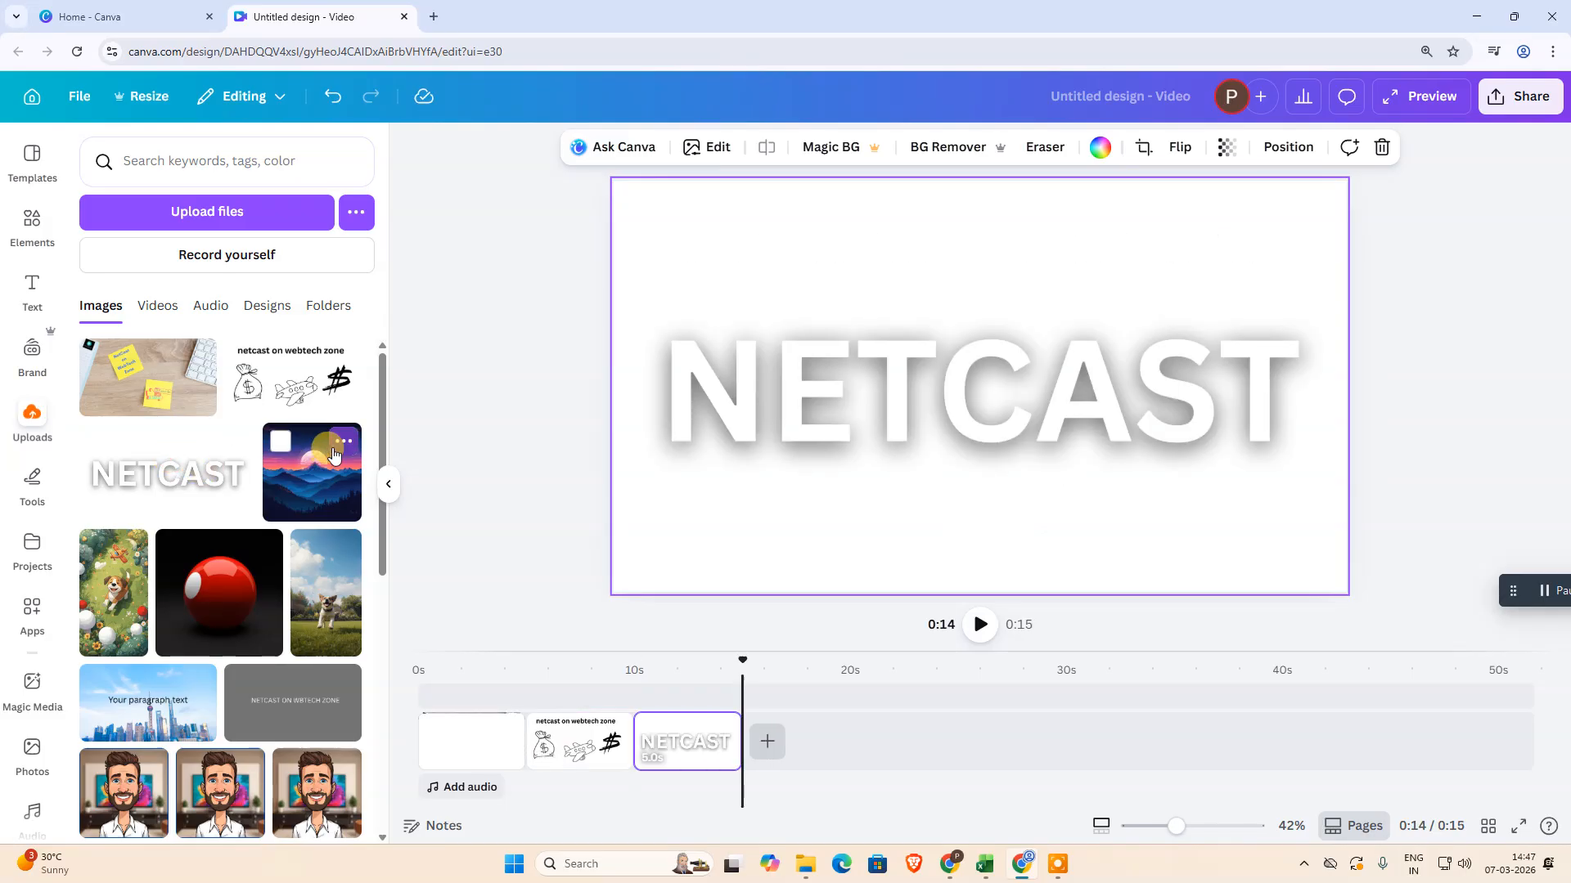
{"action": "left_click", "coordinate": [296, 478]}
{"action": "left_click", "coordinate": [112, 612]}
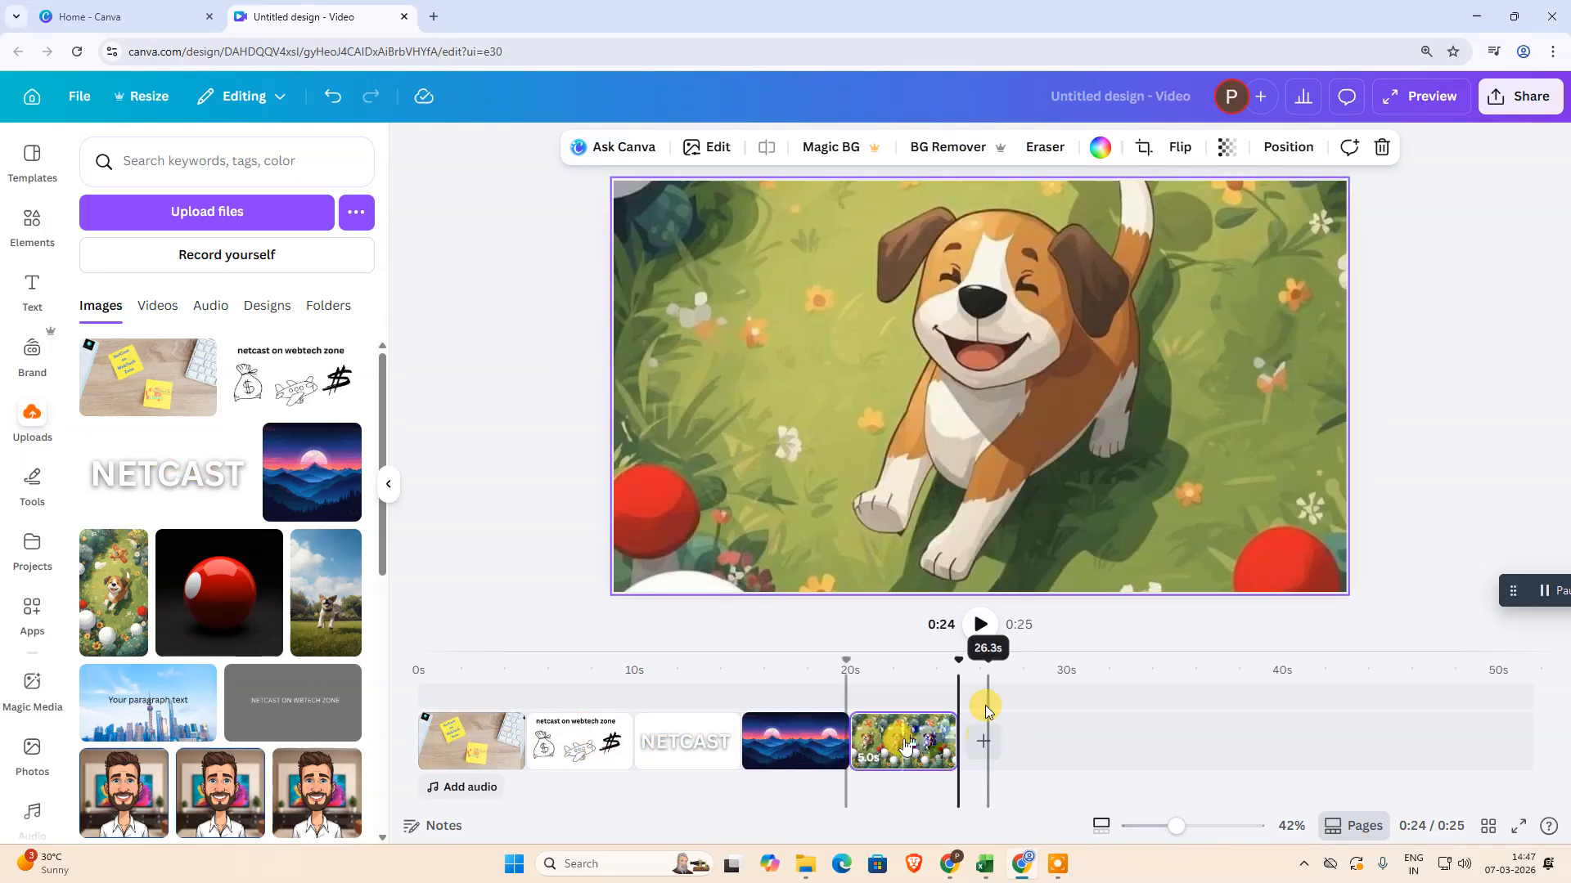
Step: Play the video from the start past the first clip, pause it, and return the playhead to 0:00
{"action": "left_click_drag", "start_coordinate": [953, 654], "coordinate": [418, 665]}
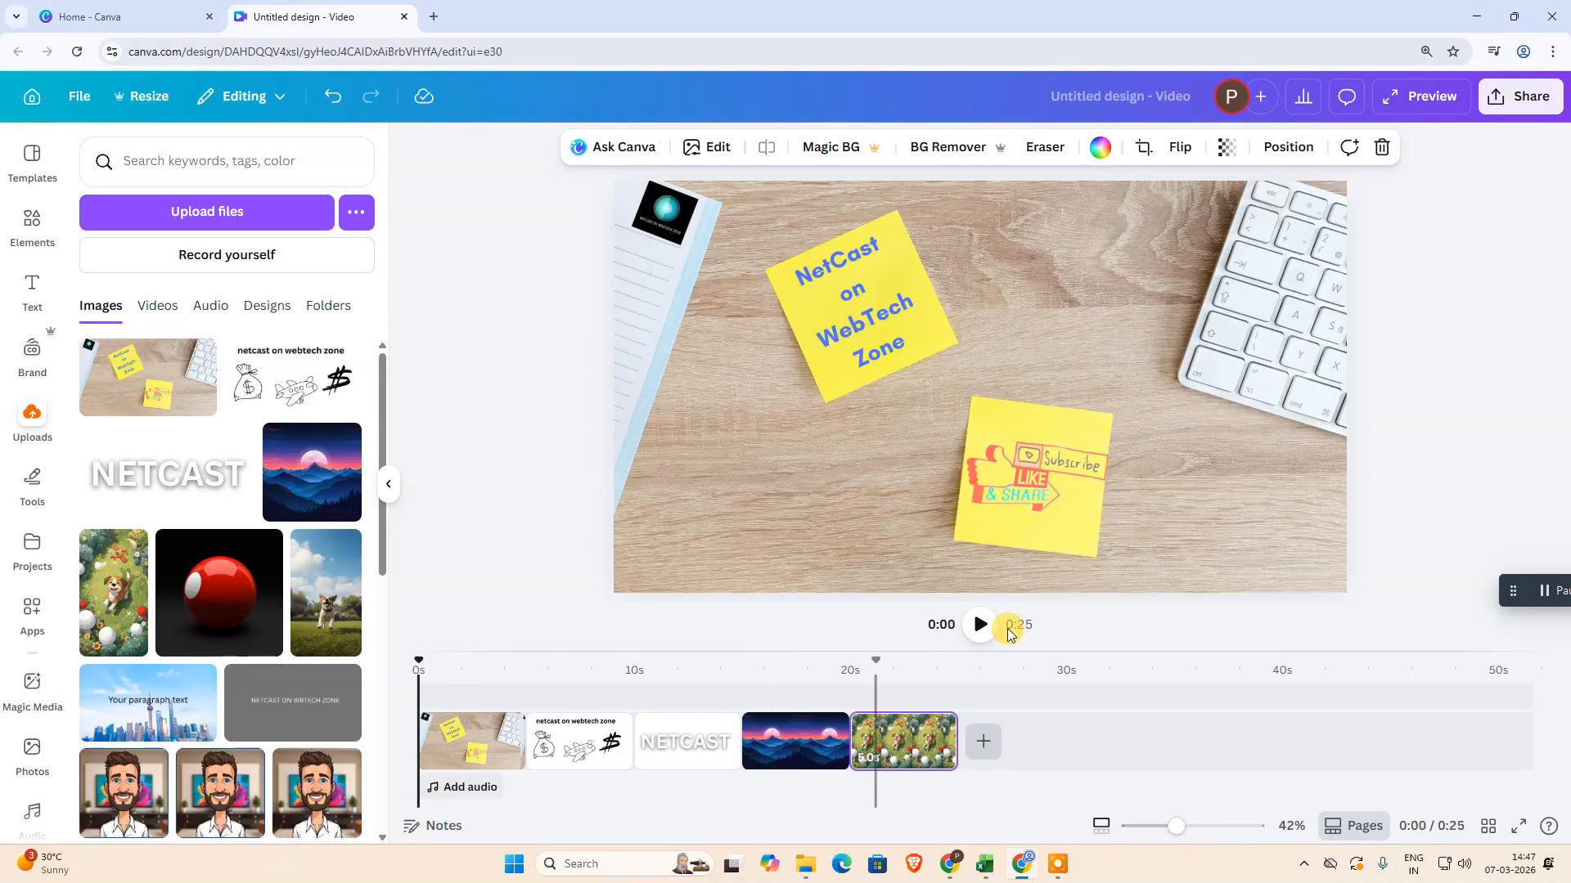
{"action": "left_click", "coordinate": [987, 626]}
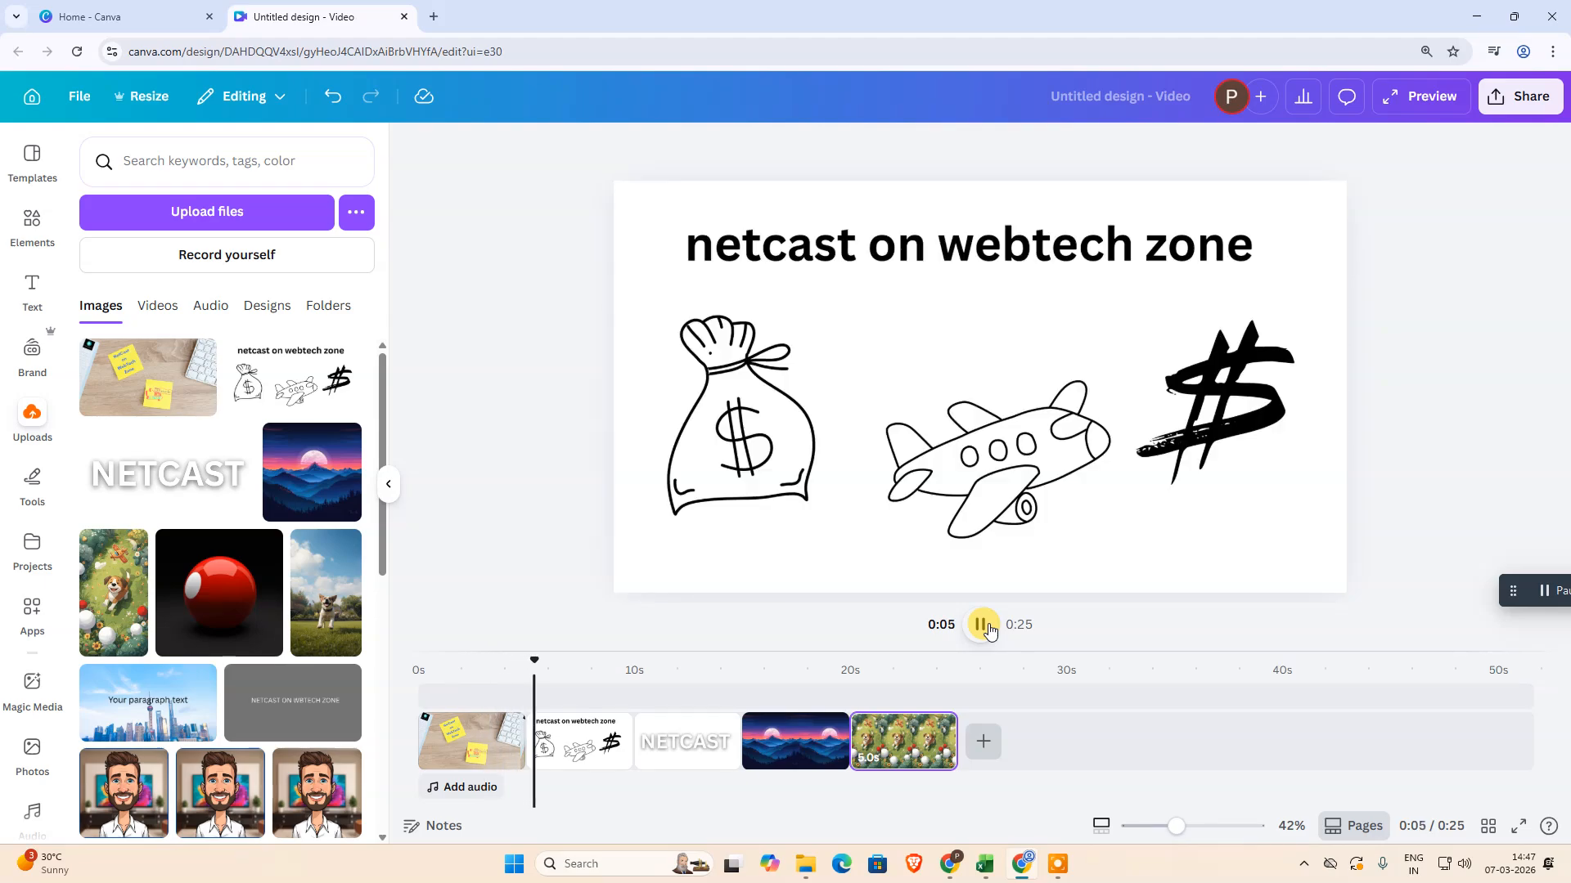
{"action": "left_click", "coordinate": [988, 629]}
{"action": "left_click_drag", "start_coordinate": [557, 654], "coordinate": [400, 669]}
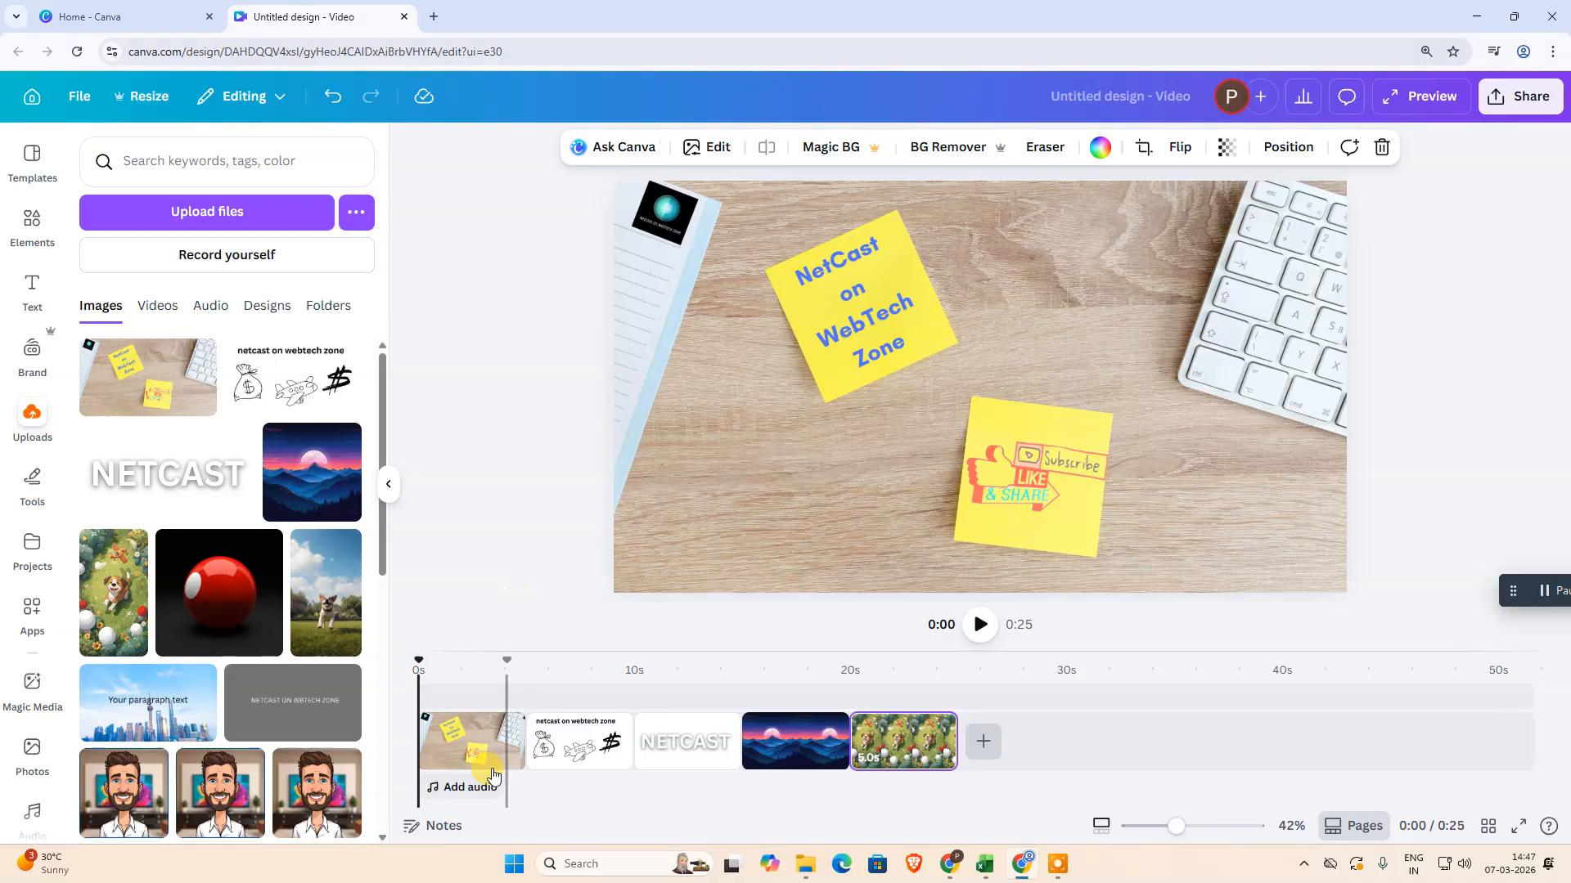
Step: Look through the individual clips on the timeline and replay the video from the beginning
{"action": "left_click", "coordinate": [437, 737]}
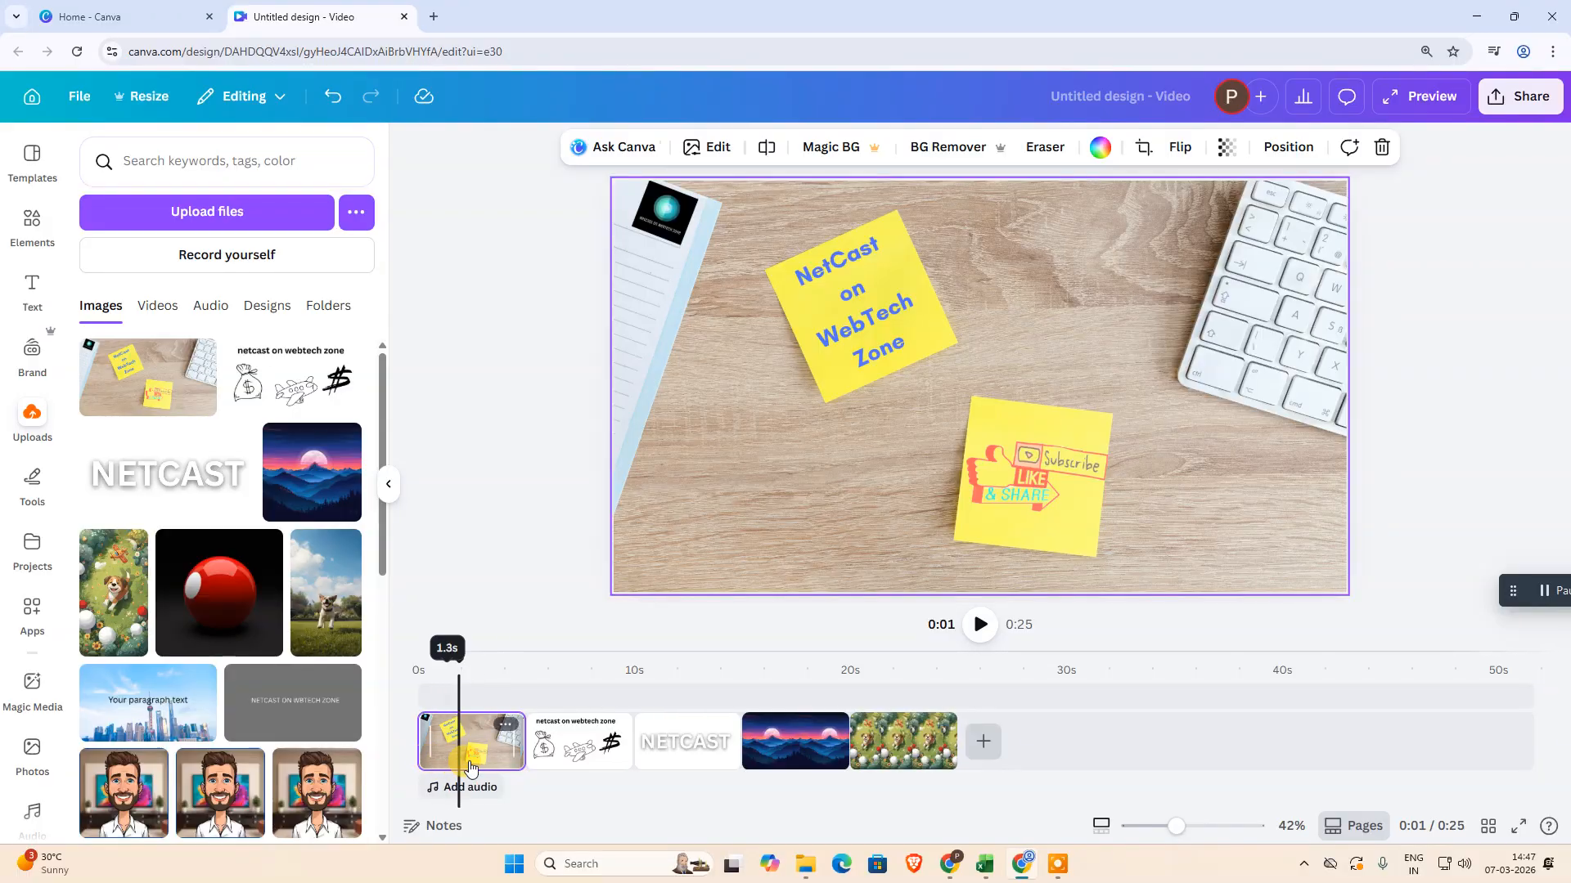
{"action": "left_click", "coordinate": [578, 757]}
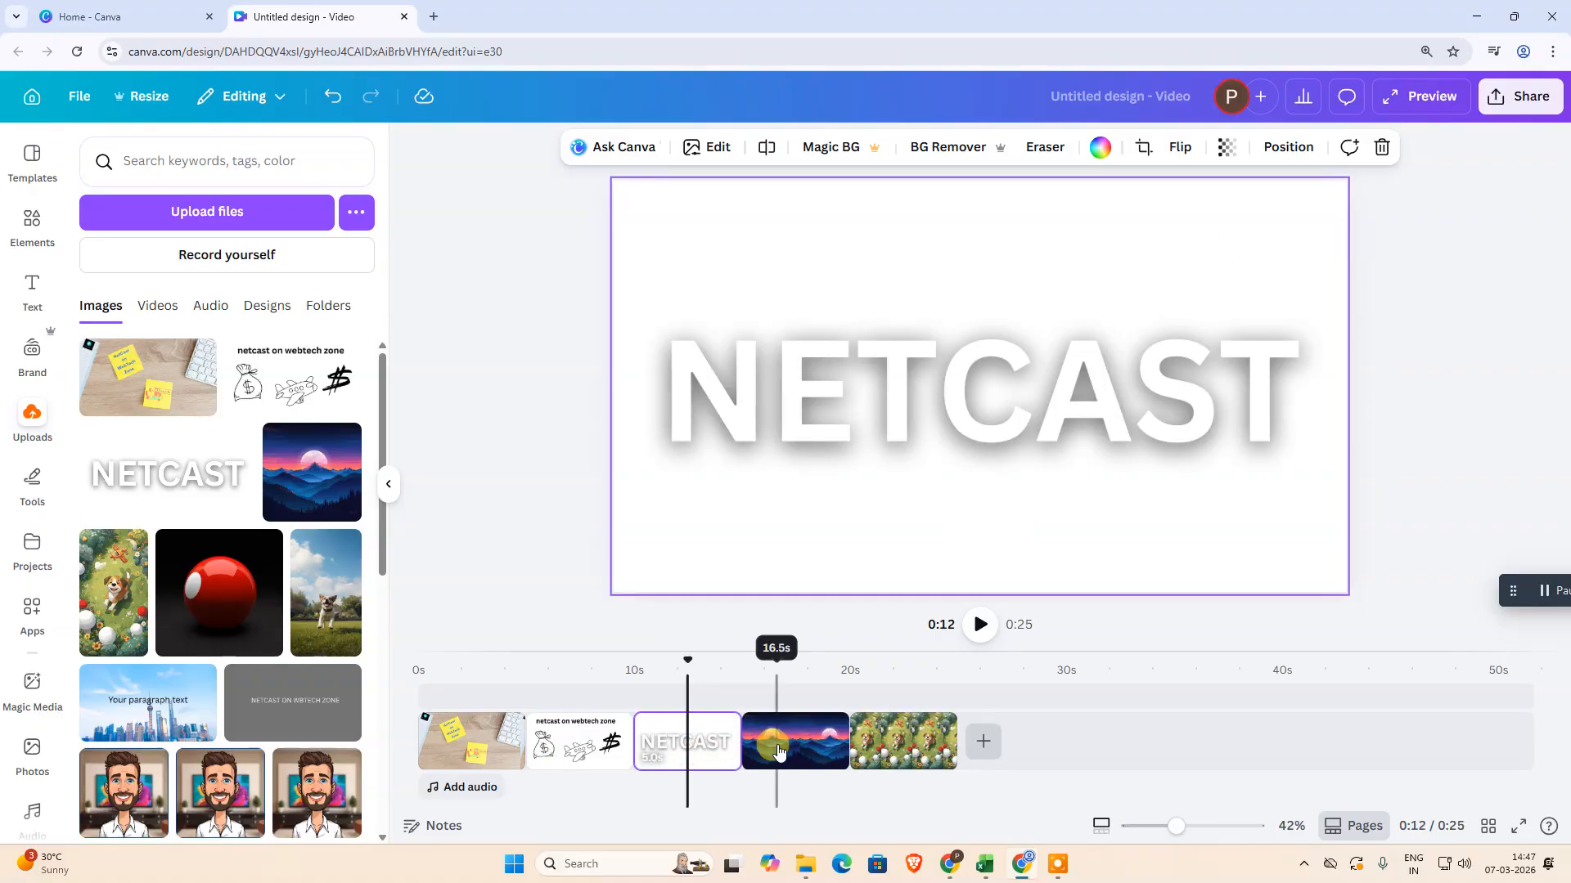
{"action": "left_click_drag", "start_coordinate": [888, 663], "coordinate": [420, 664]}
{"action": "left_click", "coordinate": [984, 631]}
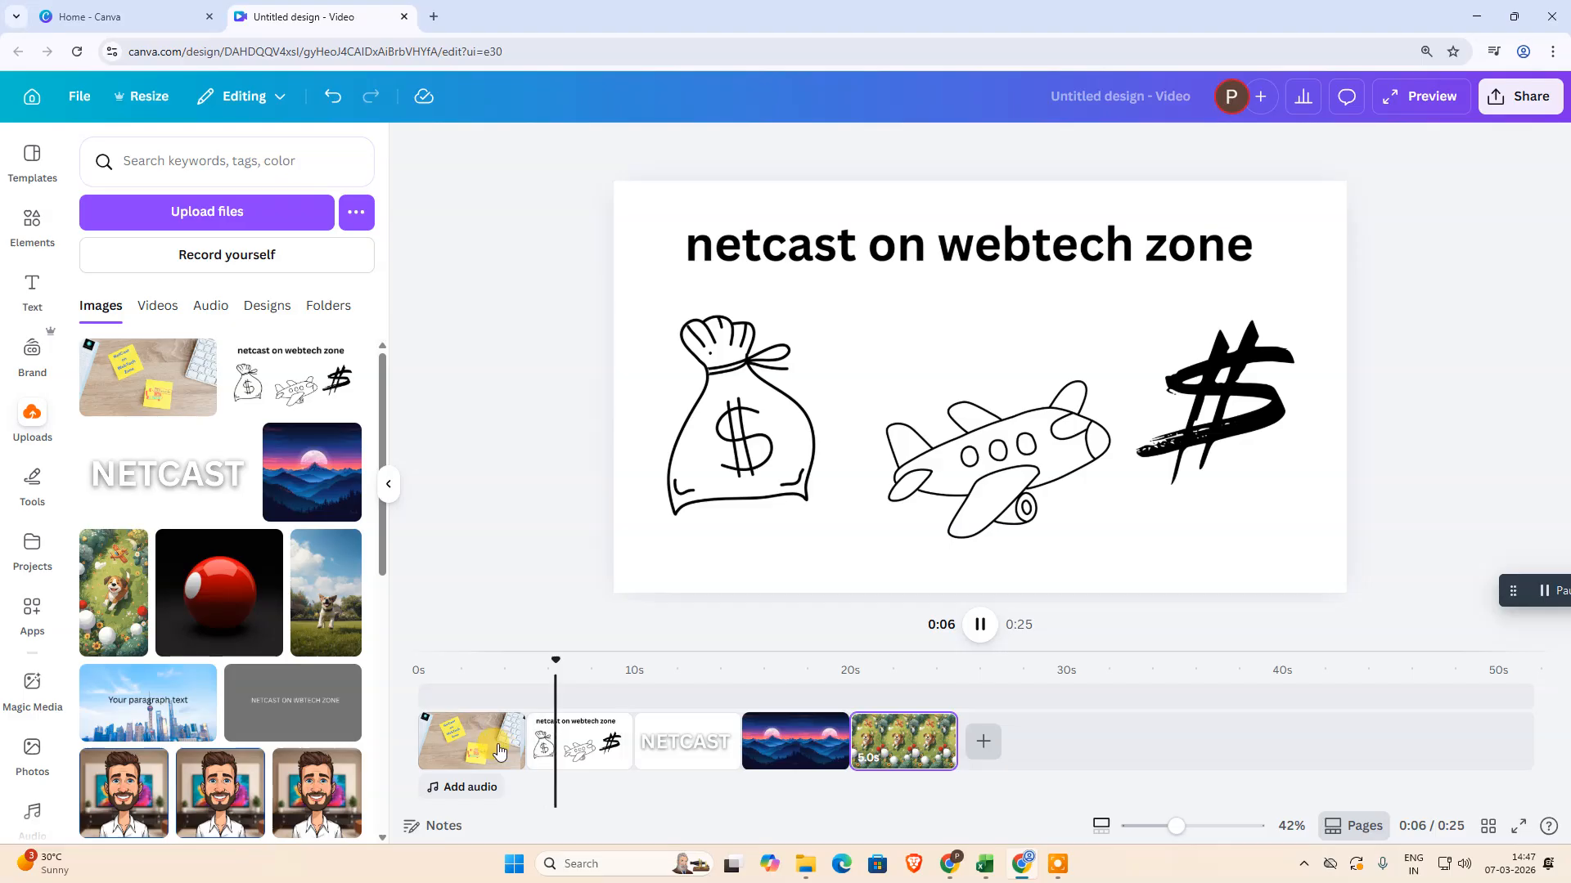
Step: Shorten the sticky-notes desk clip to 3.0 seconds and trim the "netcast on webtech zone" clip to about half its length
{"action": "left_click", "coordinate": [496, 748]}
{"action": "left_click_drag", "start_coordinate": [511, 742], "coordinate": [474, 752]}
{"action": "left_click", "coordinate": [531, 745]}
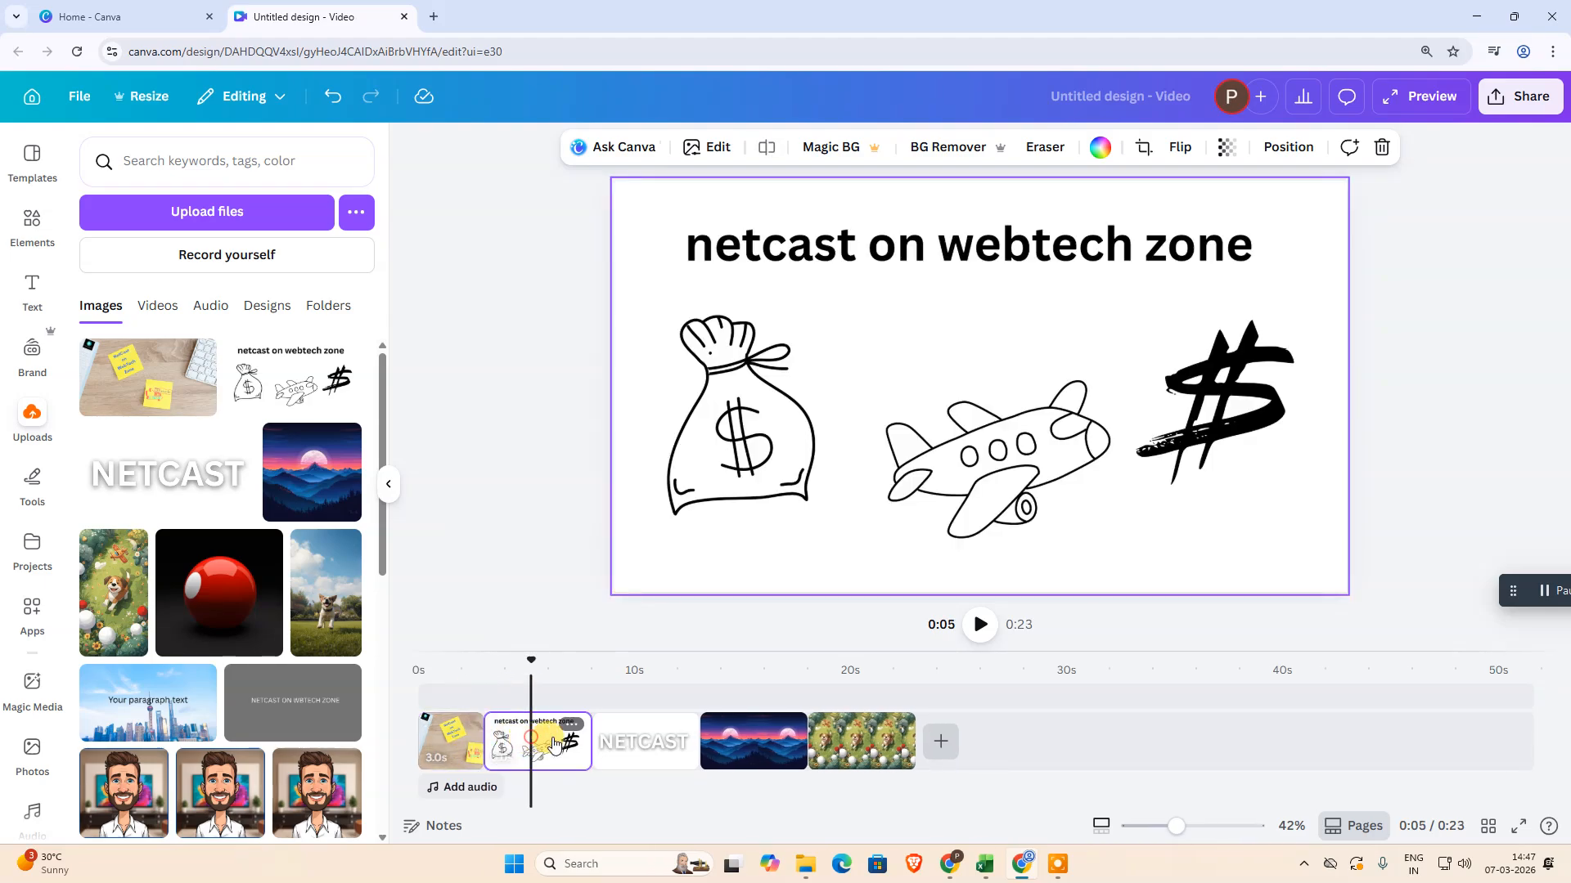
{"action": "left_click_drag", "start_coordinate": [591, 741], "coordinate": [524, 740]}
Step: Trim the end of the NETCAST clip and extend the night mountain clip to 8.1 seconds
{"action": "left_click", "coordinate": [577, 750]}
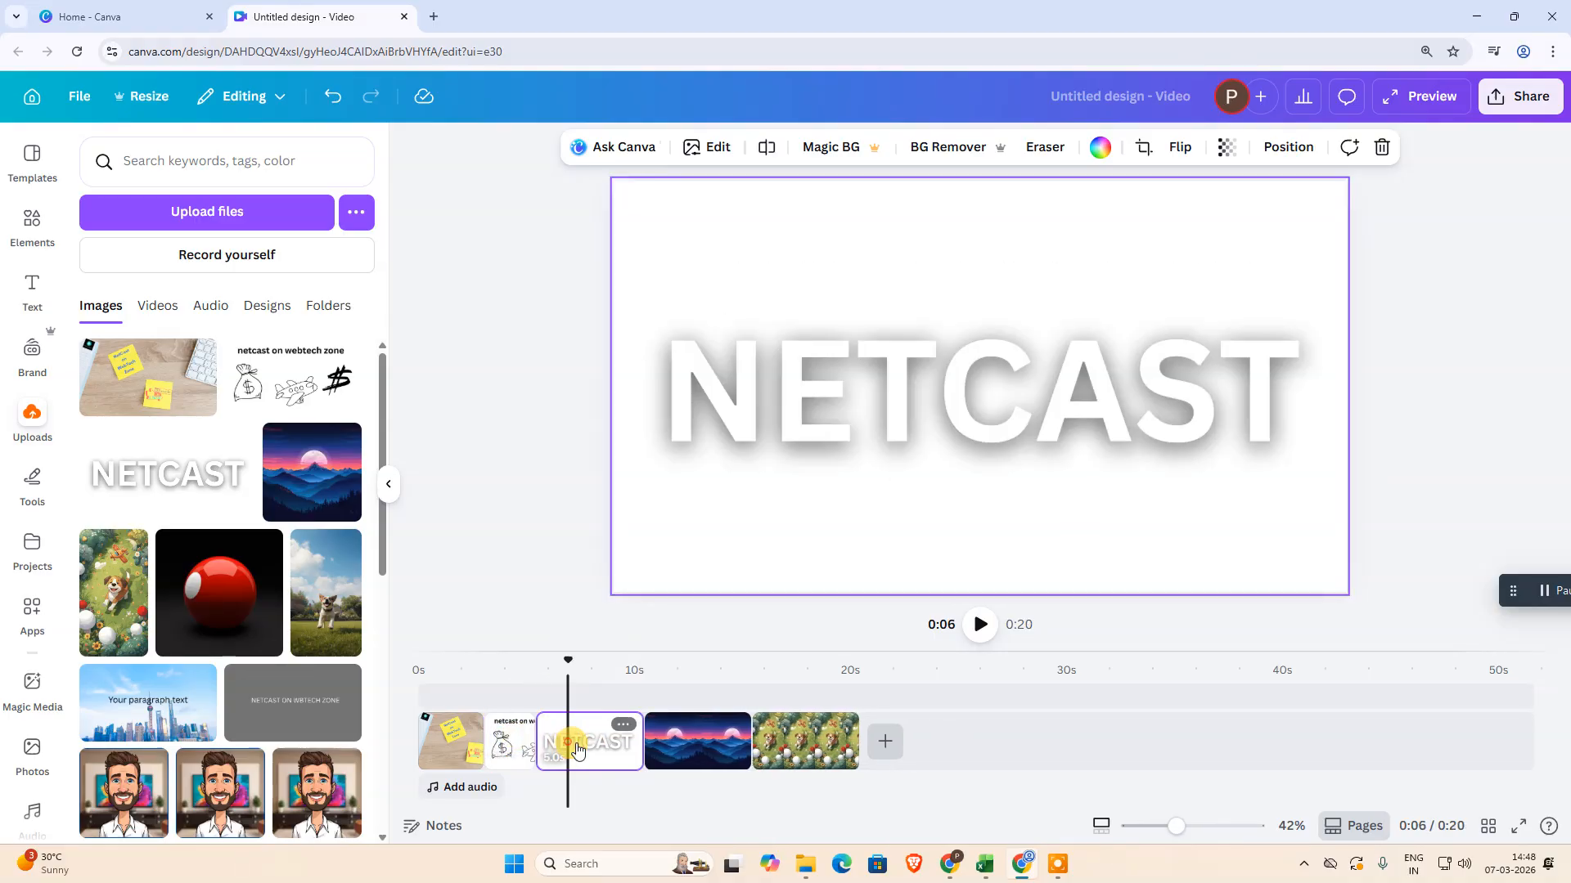
{"action": "left_click_drag", "start_coordinate": [635, 734], "coordinate": [596, 743]}
{"action": "left_click_drag", "start_coordinate": [713, 740], "coordinate": [776, 743]}
Step: Return the playhead to 0:00 and add a Match & Move transition after the sticky-notes desk clip
{"action": "left_click_drag", "start_coordinate": [783, 658], "coordinate": [416, 671]}
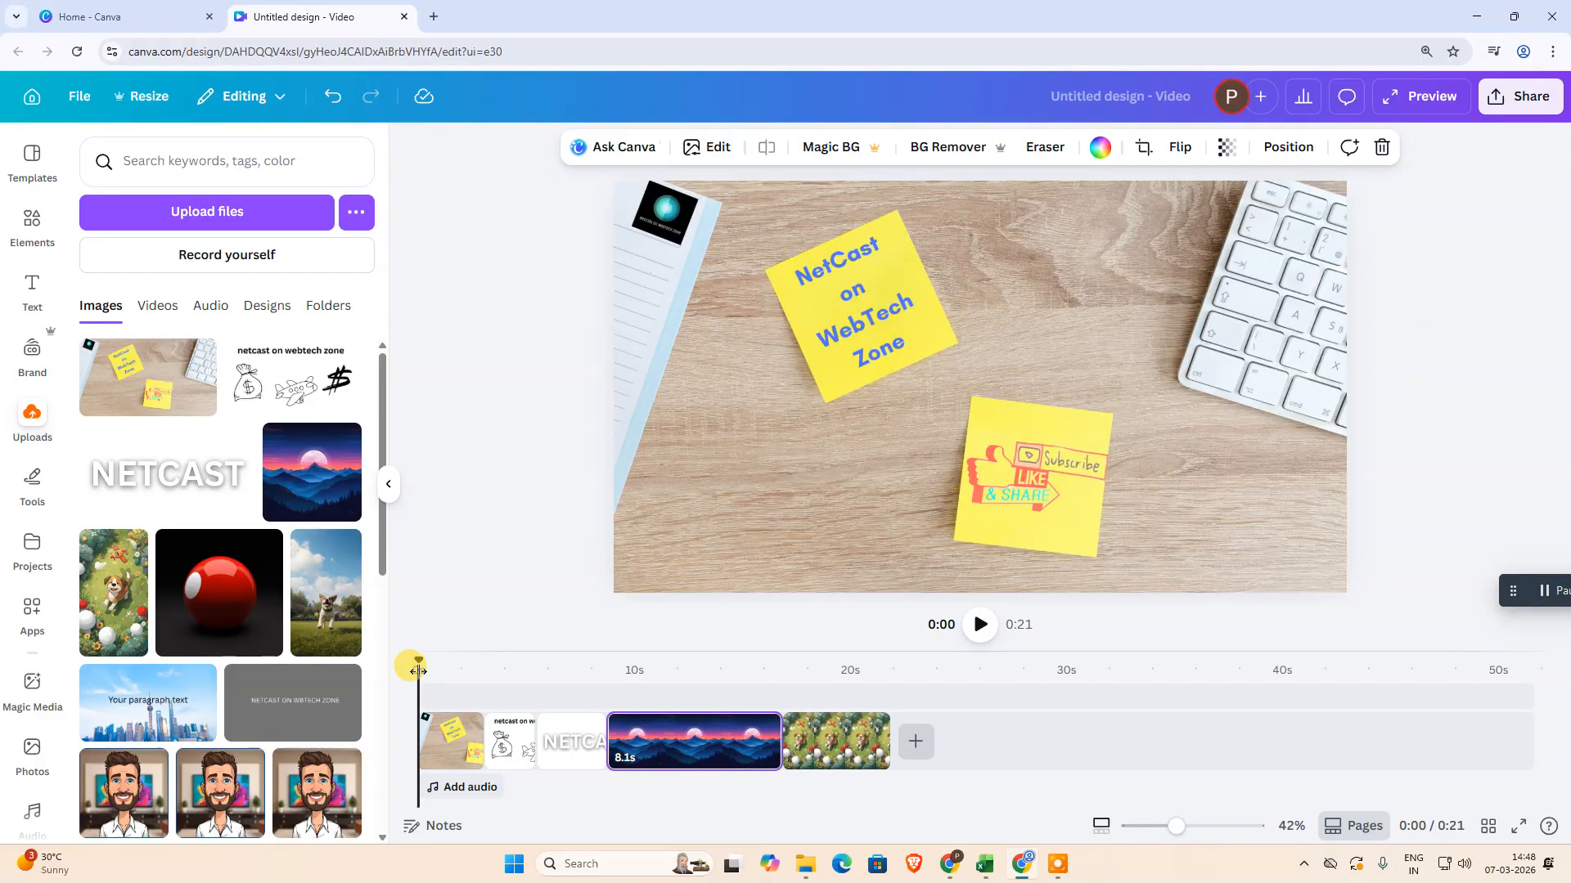
{"action": "left_click", "coordinate": [444, 765]}
{"action": "right_click", "coordinate": [455, 759]}
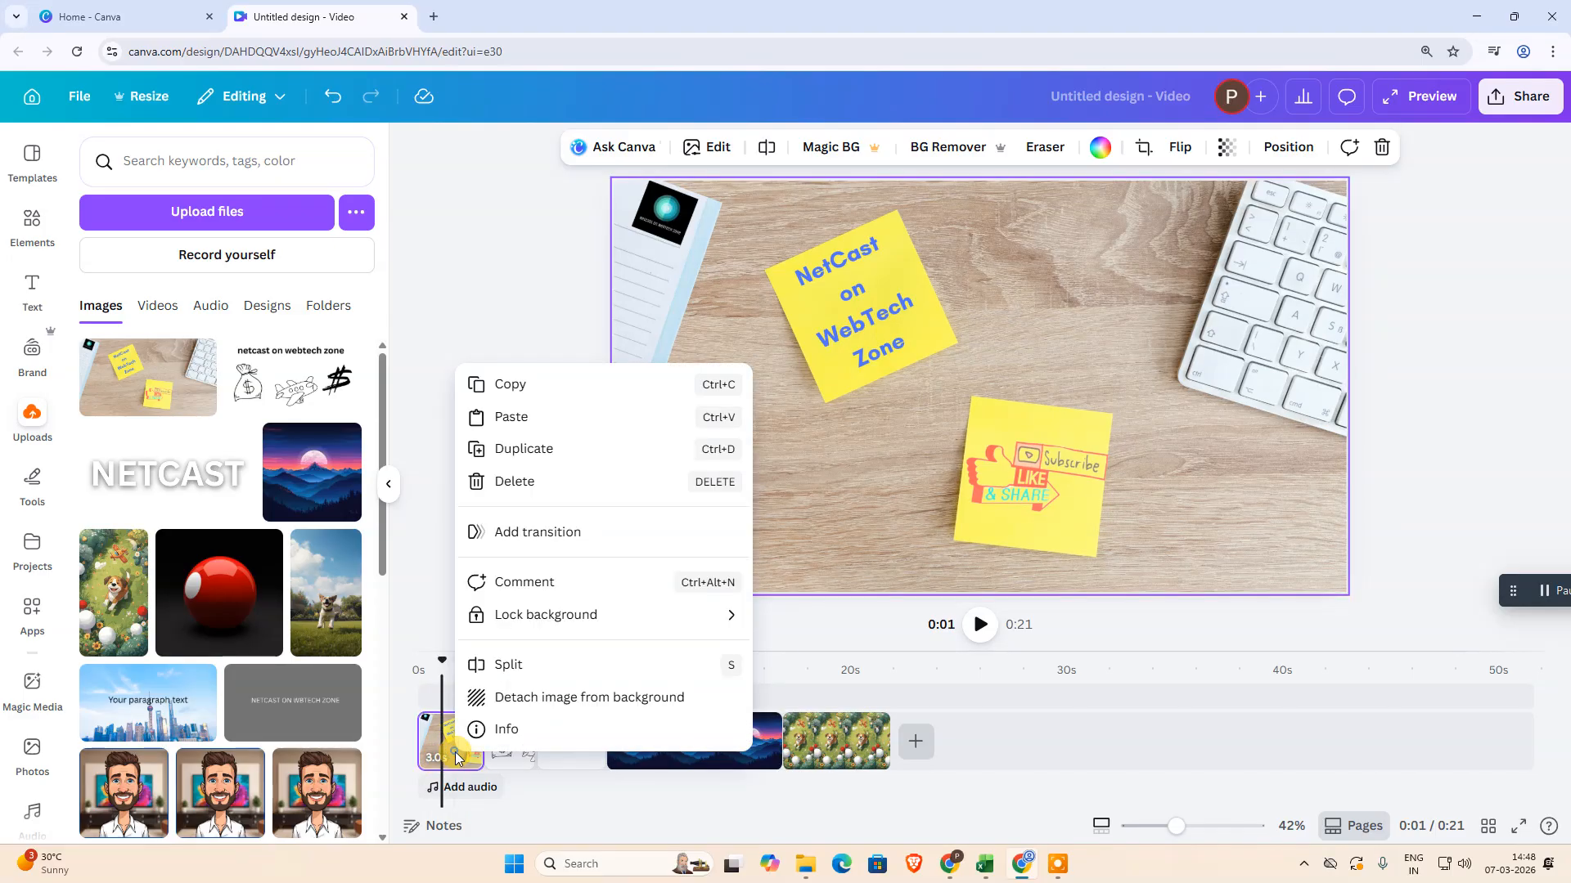
{"action": "left_click", "coordinate": [514, 532]}
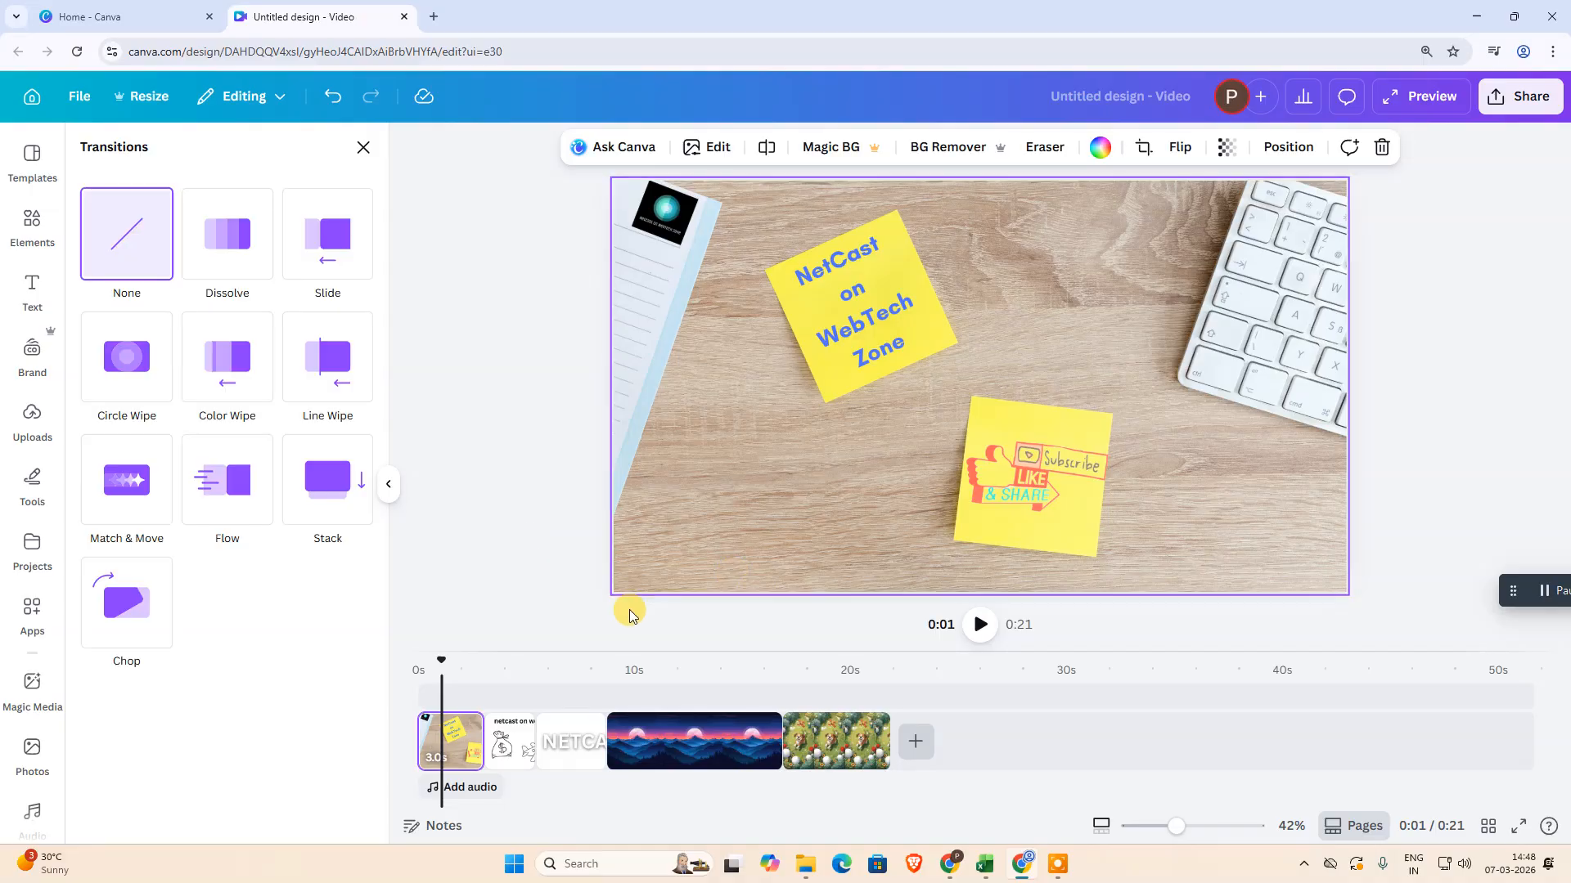
{"action": "left_click", "coordinate": [123, 491]}
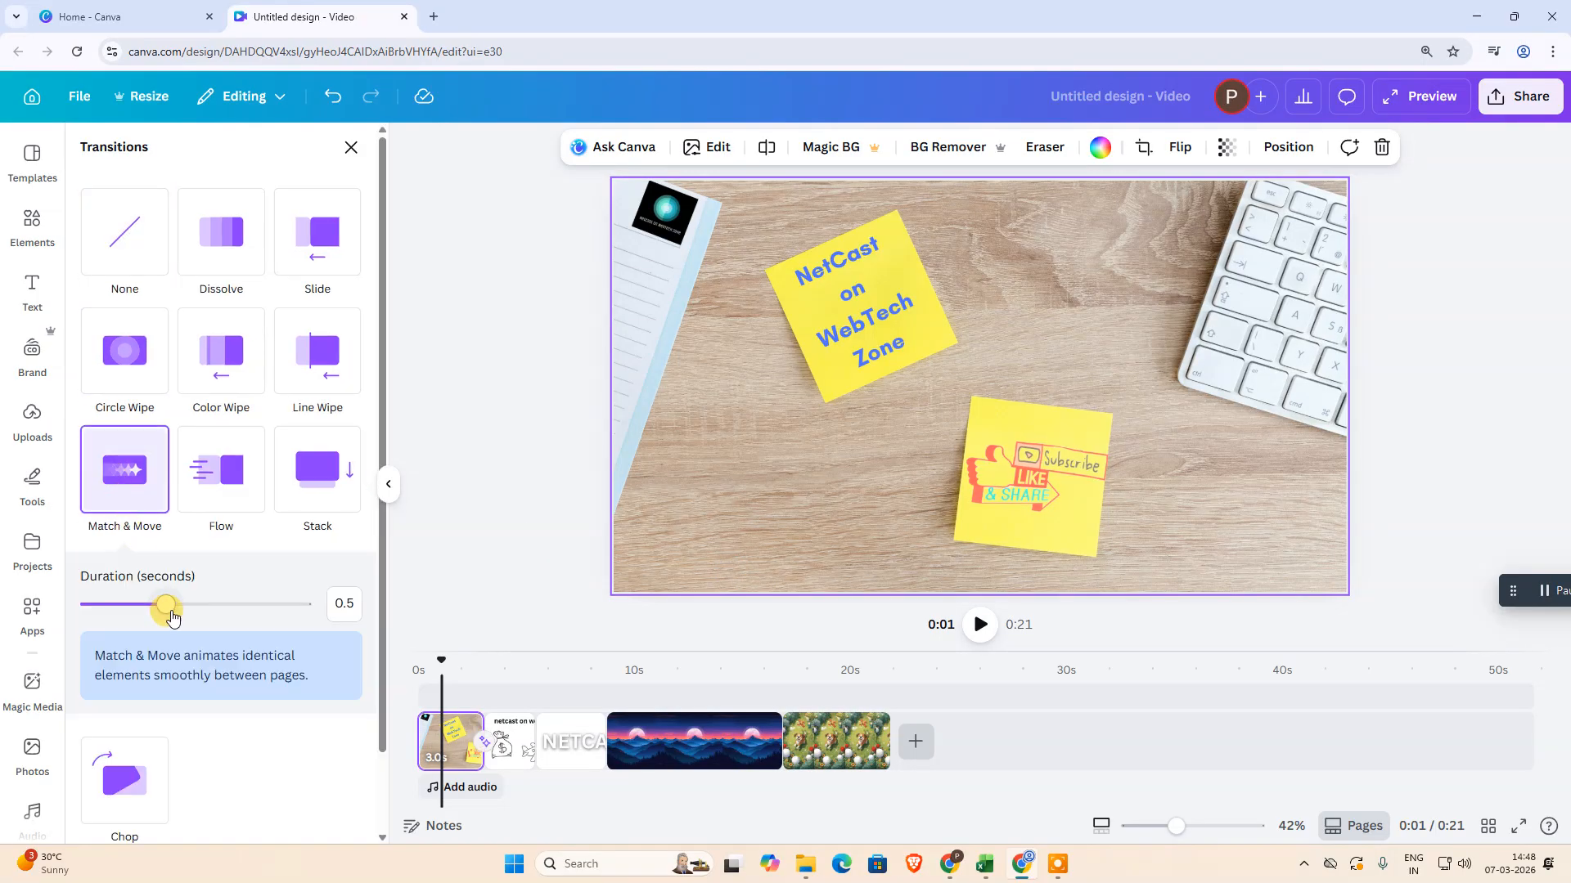
Step: Set the Match & Move transition's duration to 0.5 seconds and apply it between all scenes
{"action": "mouse_move", "coordinate": [161, 619]}
{"action": "left_mouse_down"}
{"action": "mouse_move", "coordinate": [115, 609]}
{"action": "mouse_move", "coordinate": [186, 615]}
{"action": "left_mouse_up"}
{"action": "scroll", "coordinate": [115, 679], "scroll_direction": "down", "scroll_amount": 2}
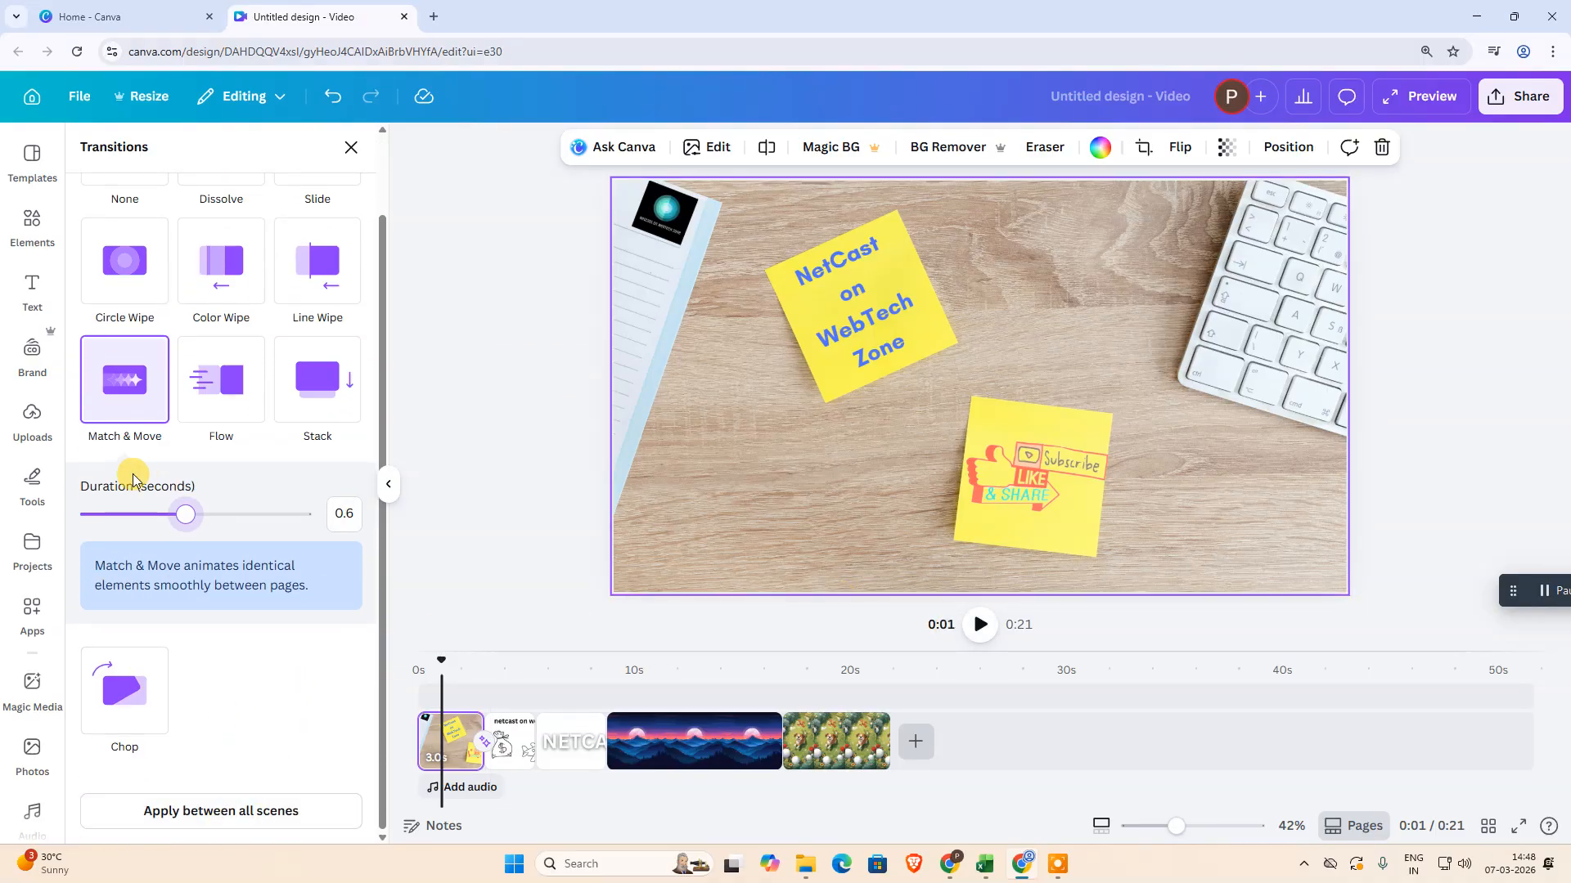
{"action": "left_click_drag", "start_coordinate": [186, 514], "coordinate": [135, 524]}
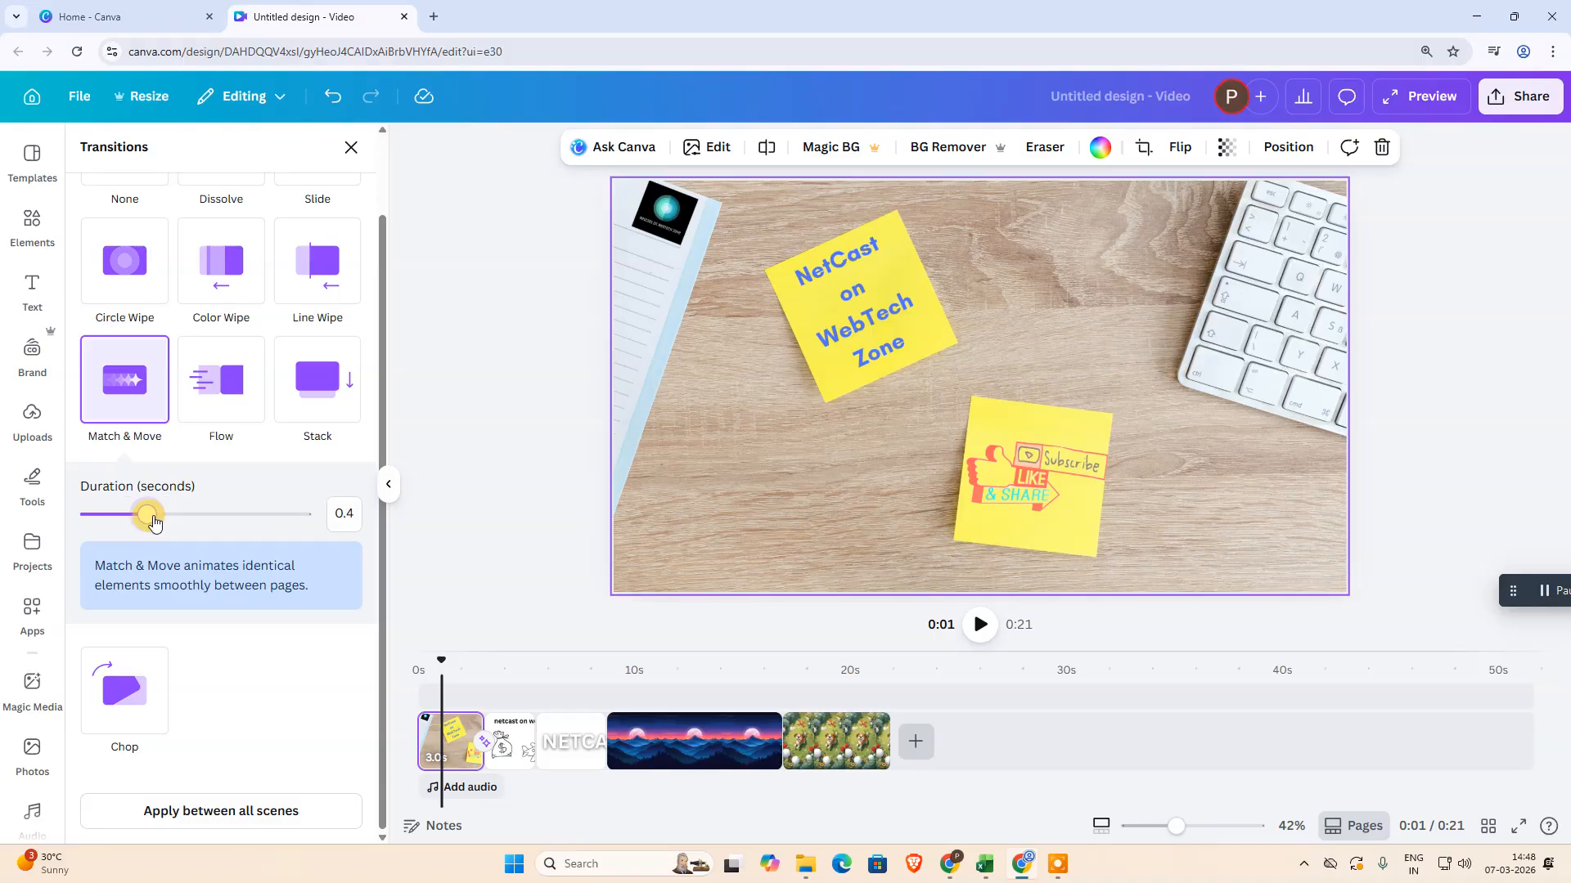
{"action": "left_click", "coordinate": [217, 812]}
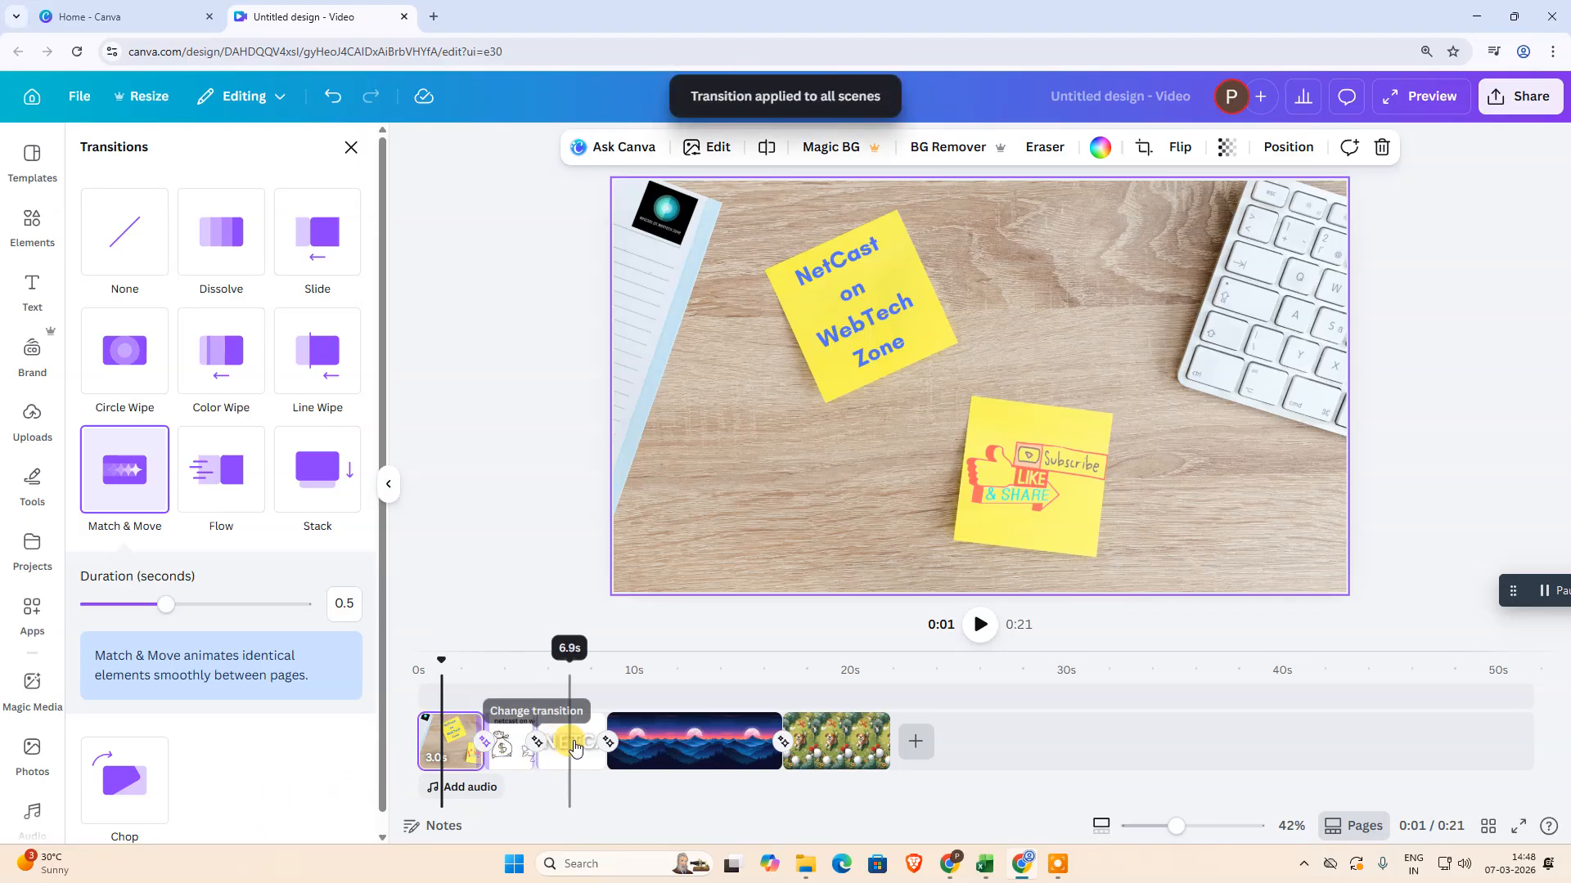
Step: Play the video from near the start through the first two transitions, pause it, and close the transition settings
{"action": "left_click_drag", "start_coordinate": [439, 663], "coordinate": [426, 664]}
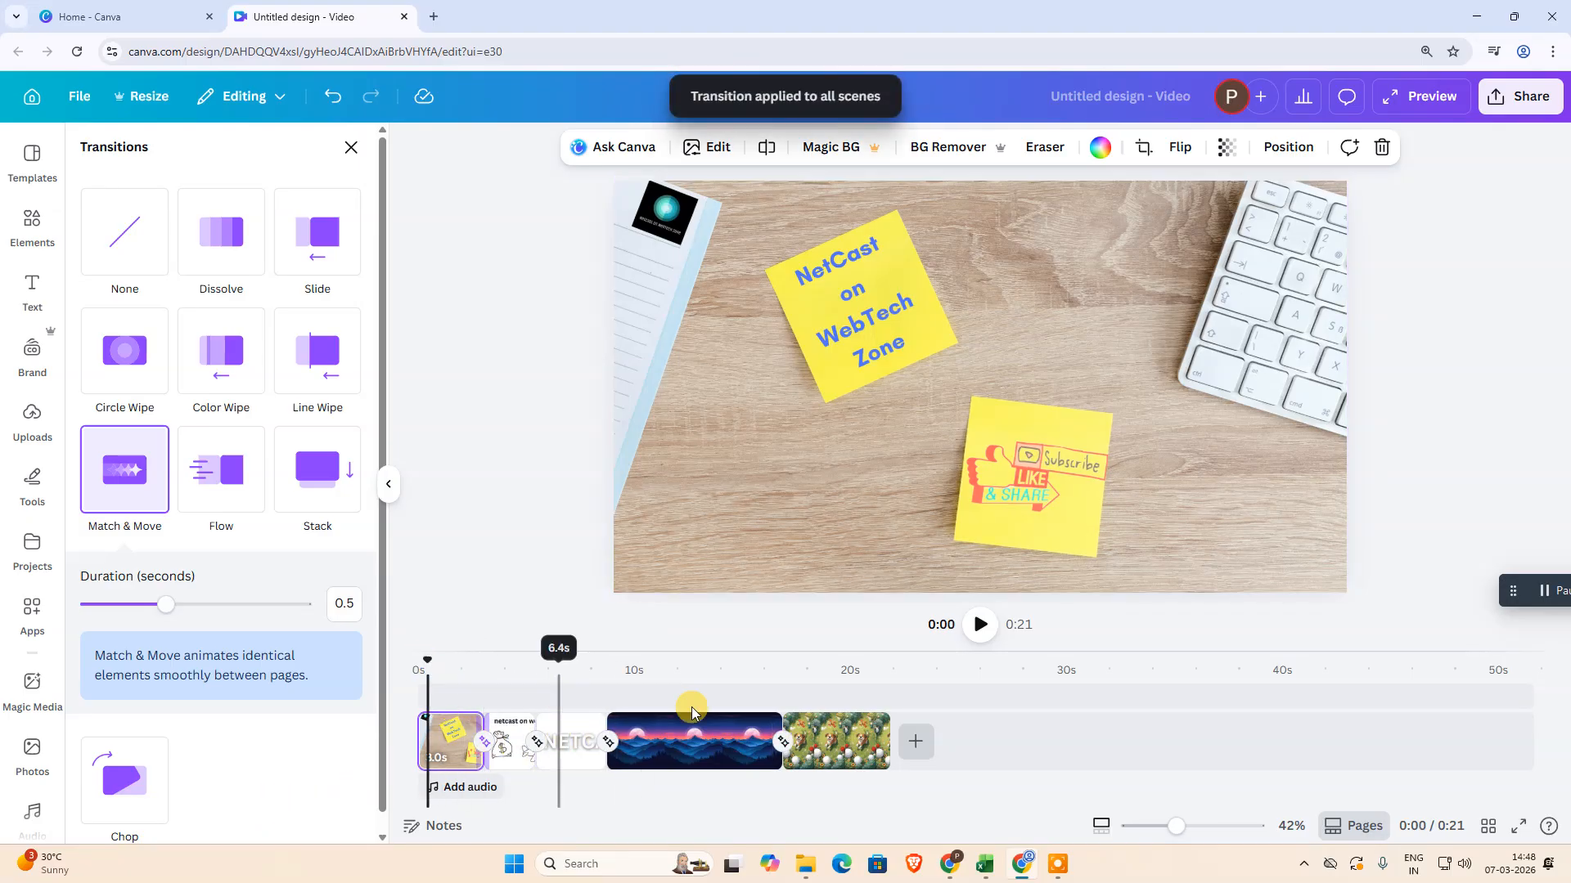
{"action": "left_click", "coordinate": [980, 624]}
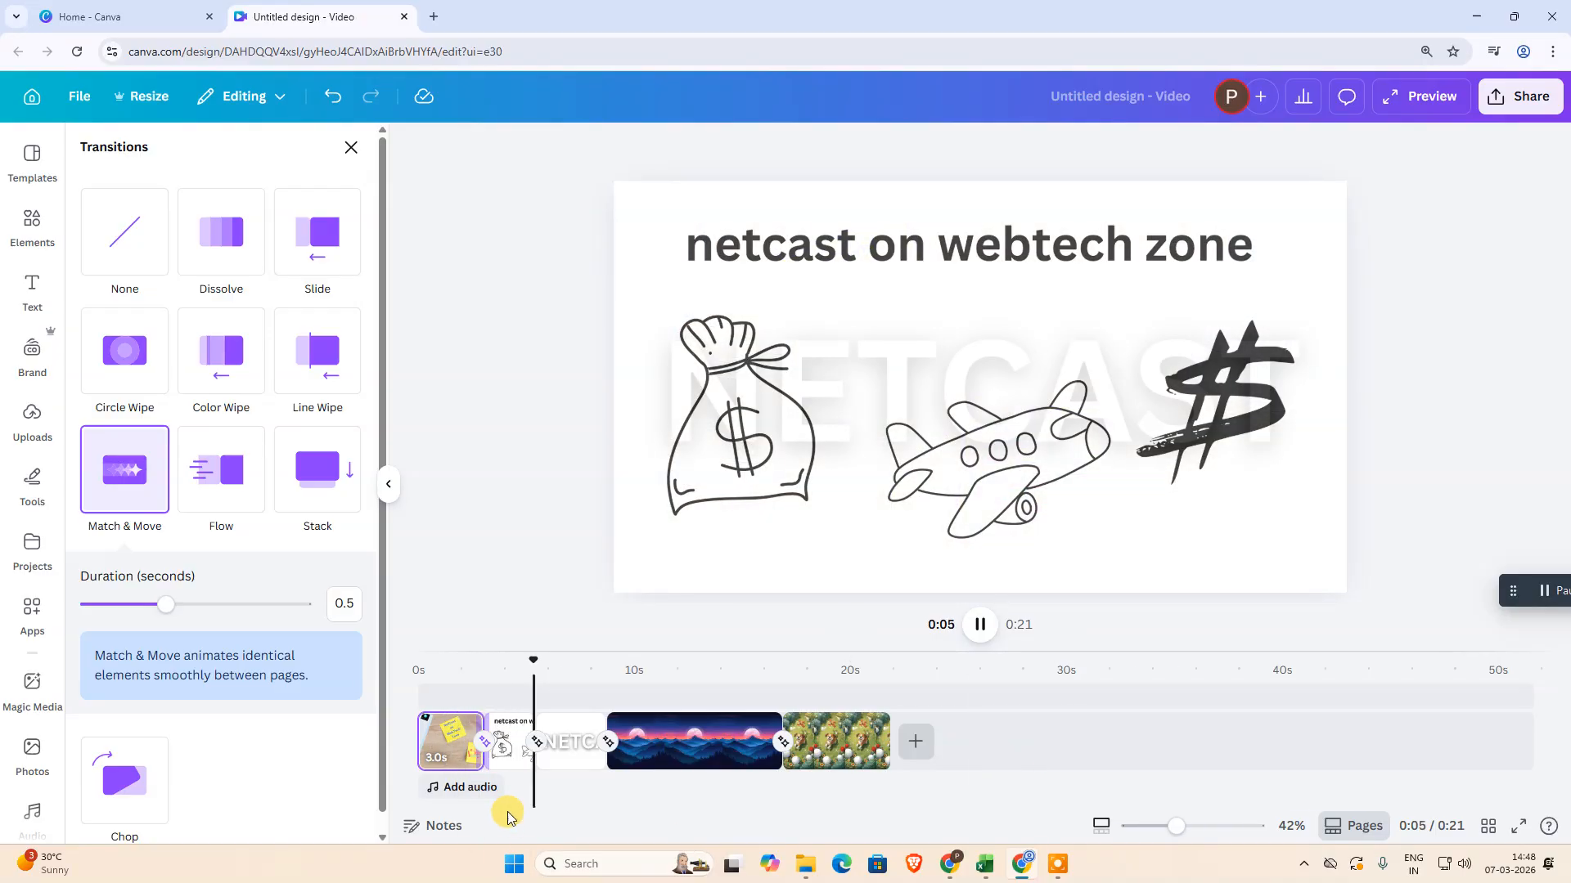
{"action": "left_click", "coordinate": [976, 628]}
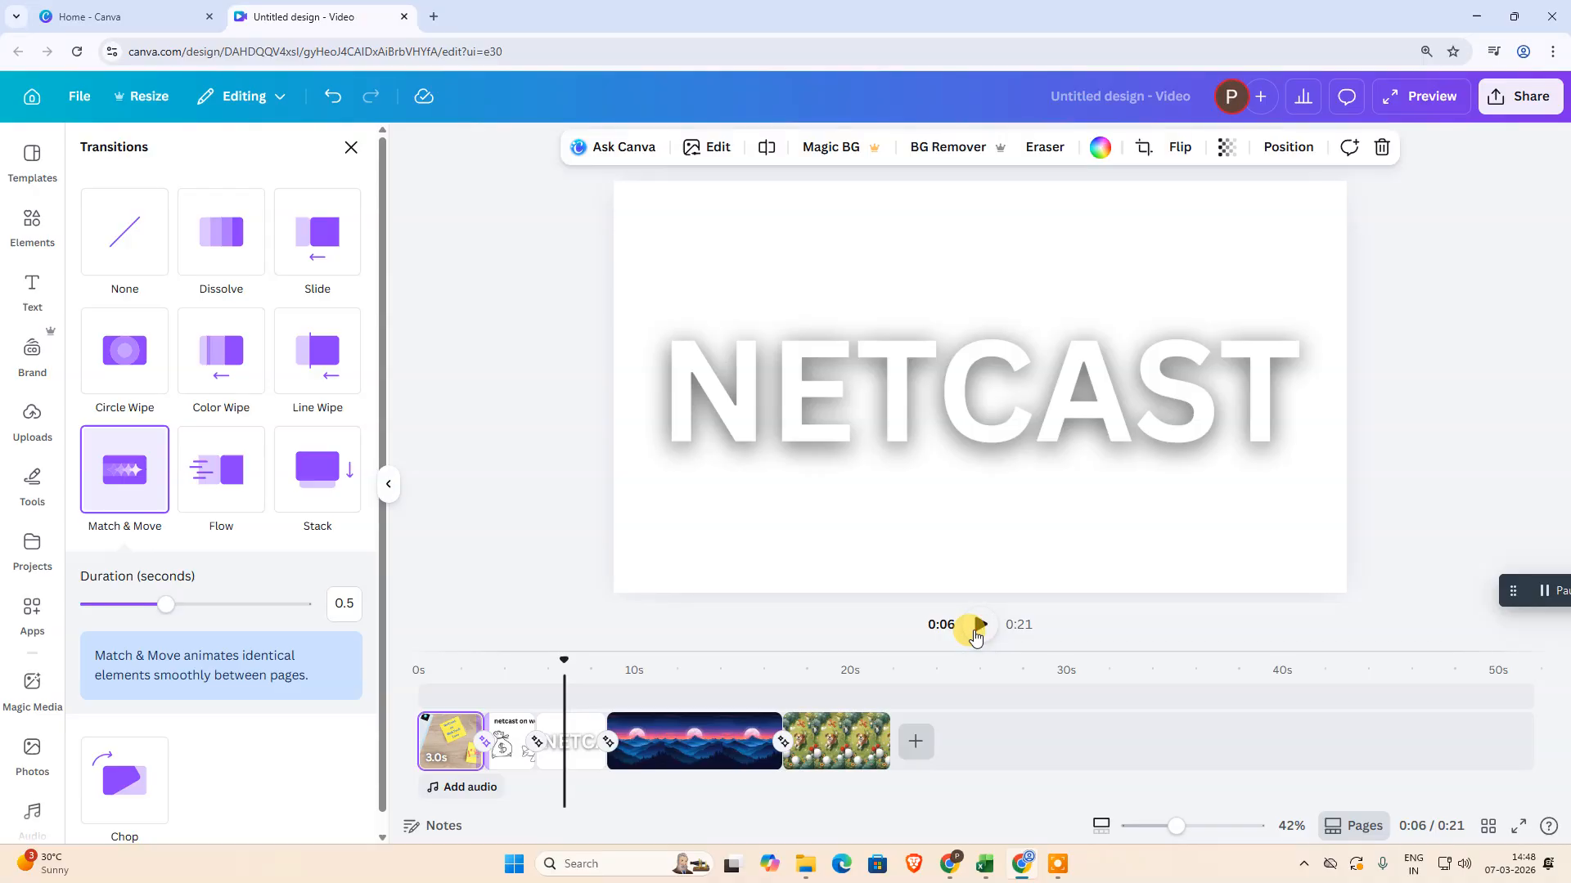
{"action": "left_click", "coordinate": [351, 148]}
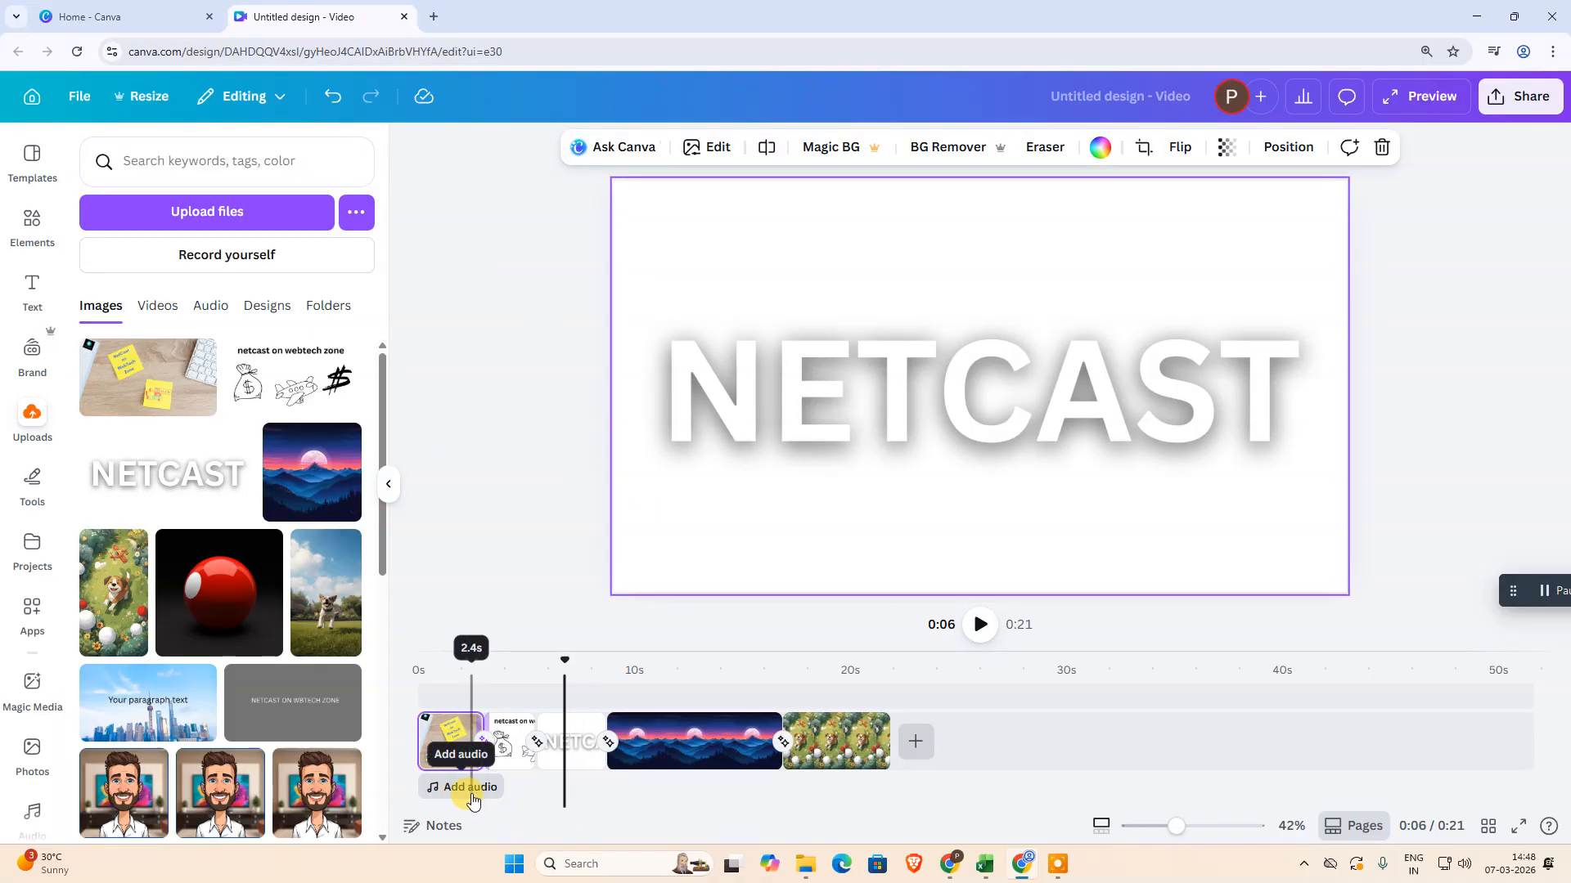
Step: Look through the options for adding audio and open the voiceover recorder
{"action": "left_click", "coordinate": [473, 787]}
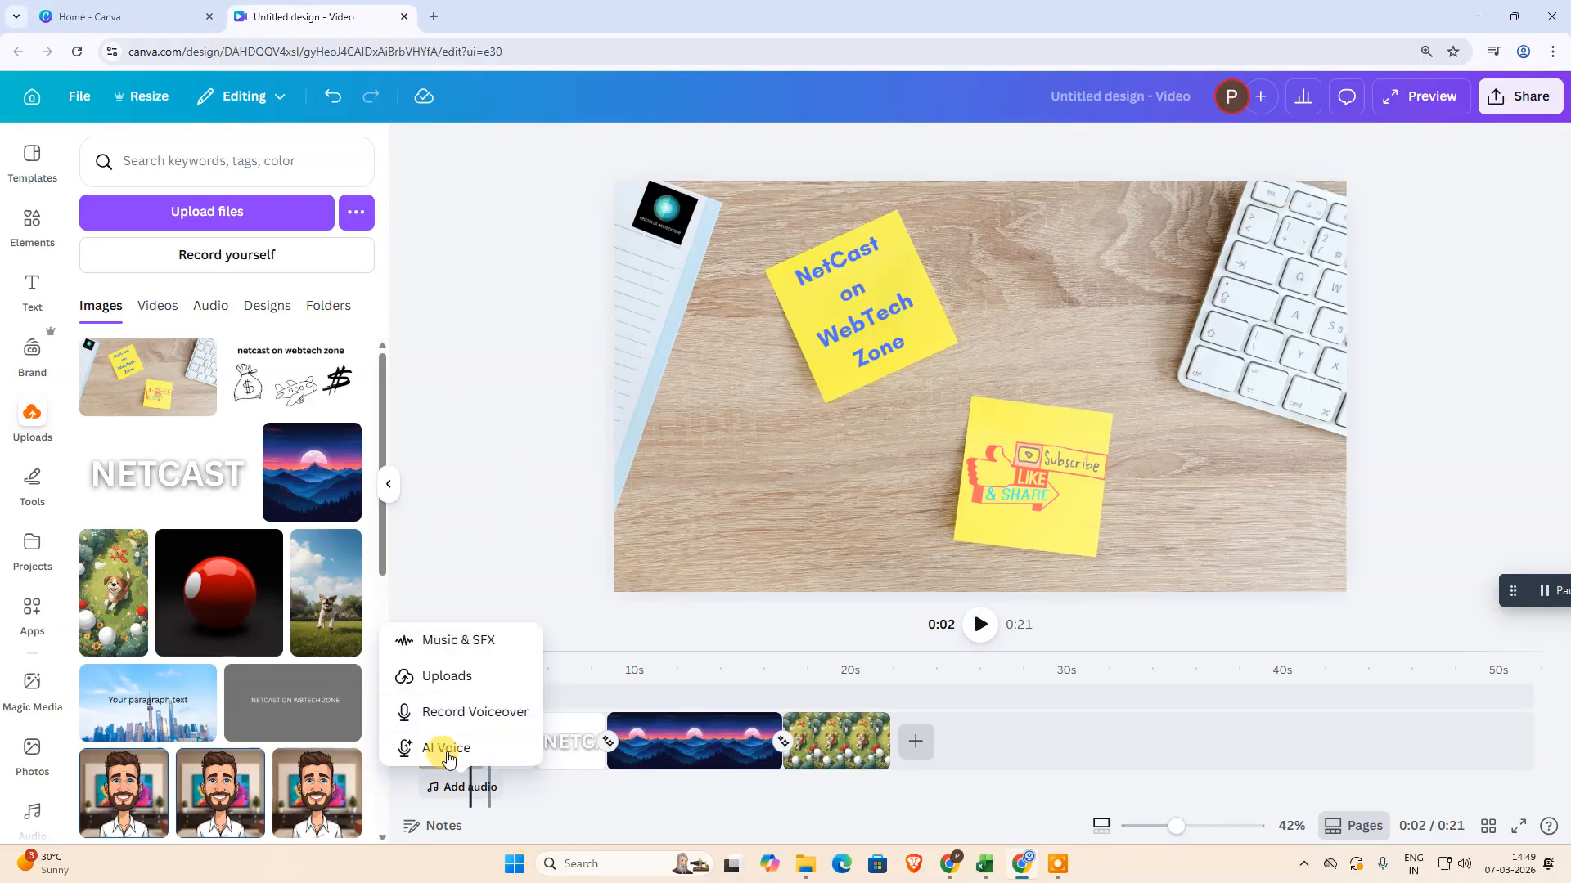
{"action": "left_click", "coordinate": [31, 612]}
{"action": "scroll", "coordinate": [243, 491], "scroll_direction": "down", "scroll_amount": 8}
{"action": "scroll", "coordinate": [245, 482], "scroll_direction": "up", "scroll_amount": 1}
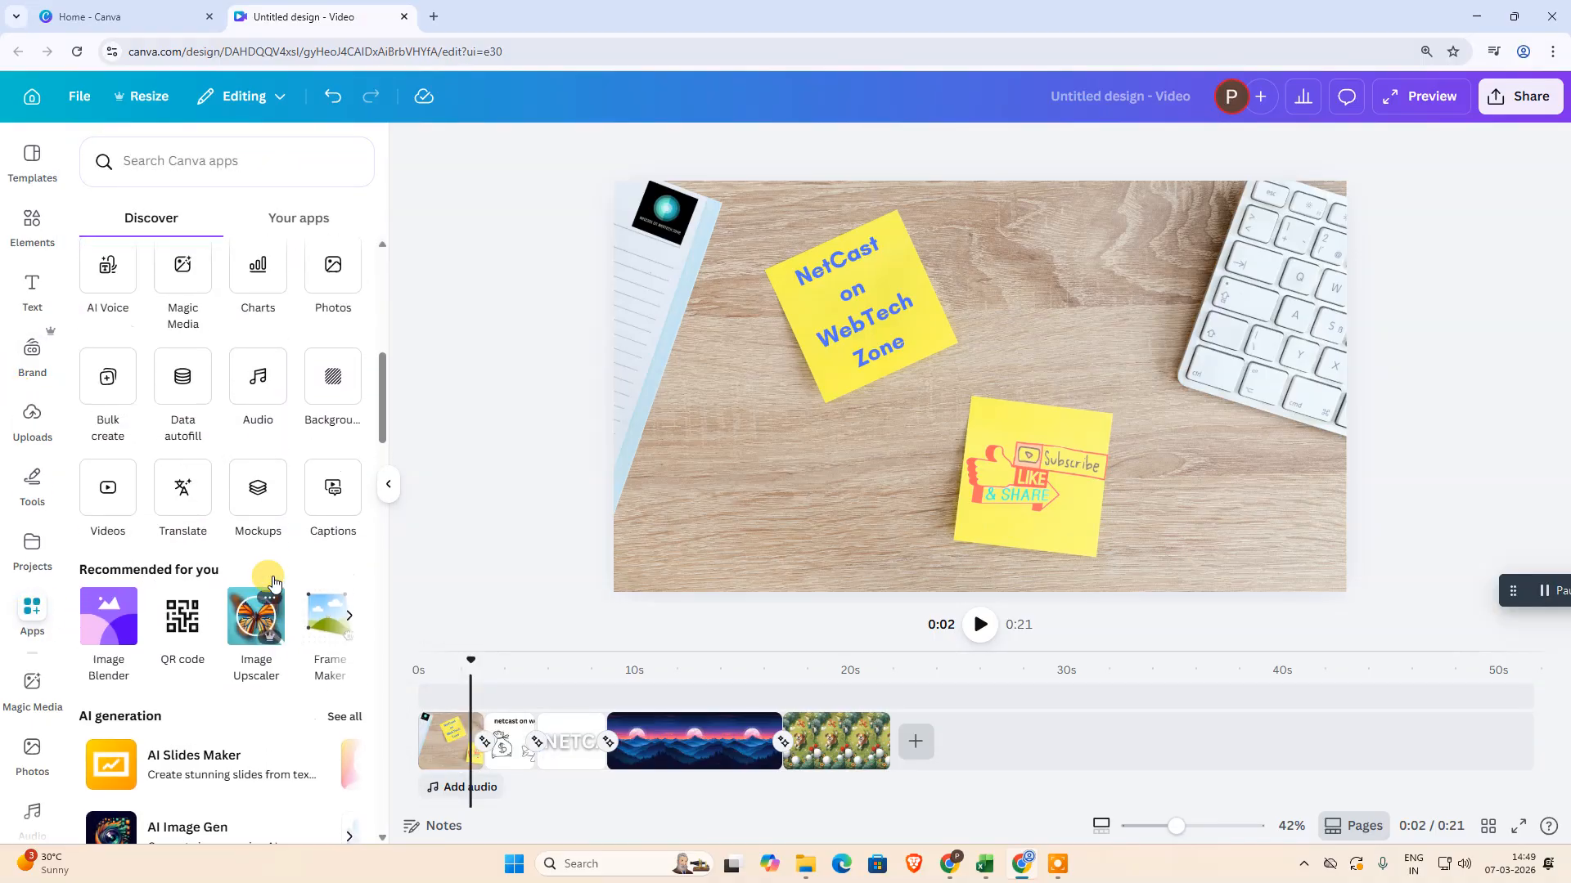
{"action": "left_click", "coordinate": [250, 405]}
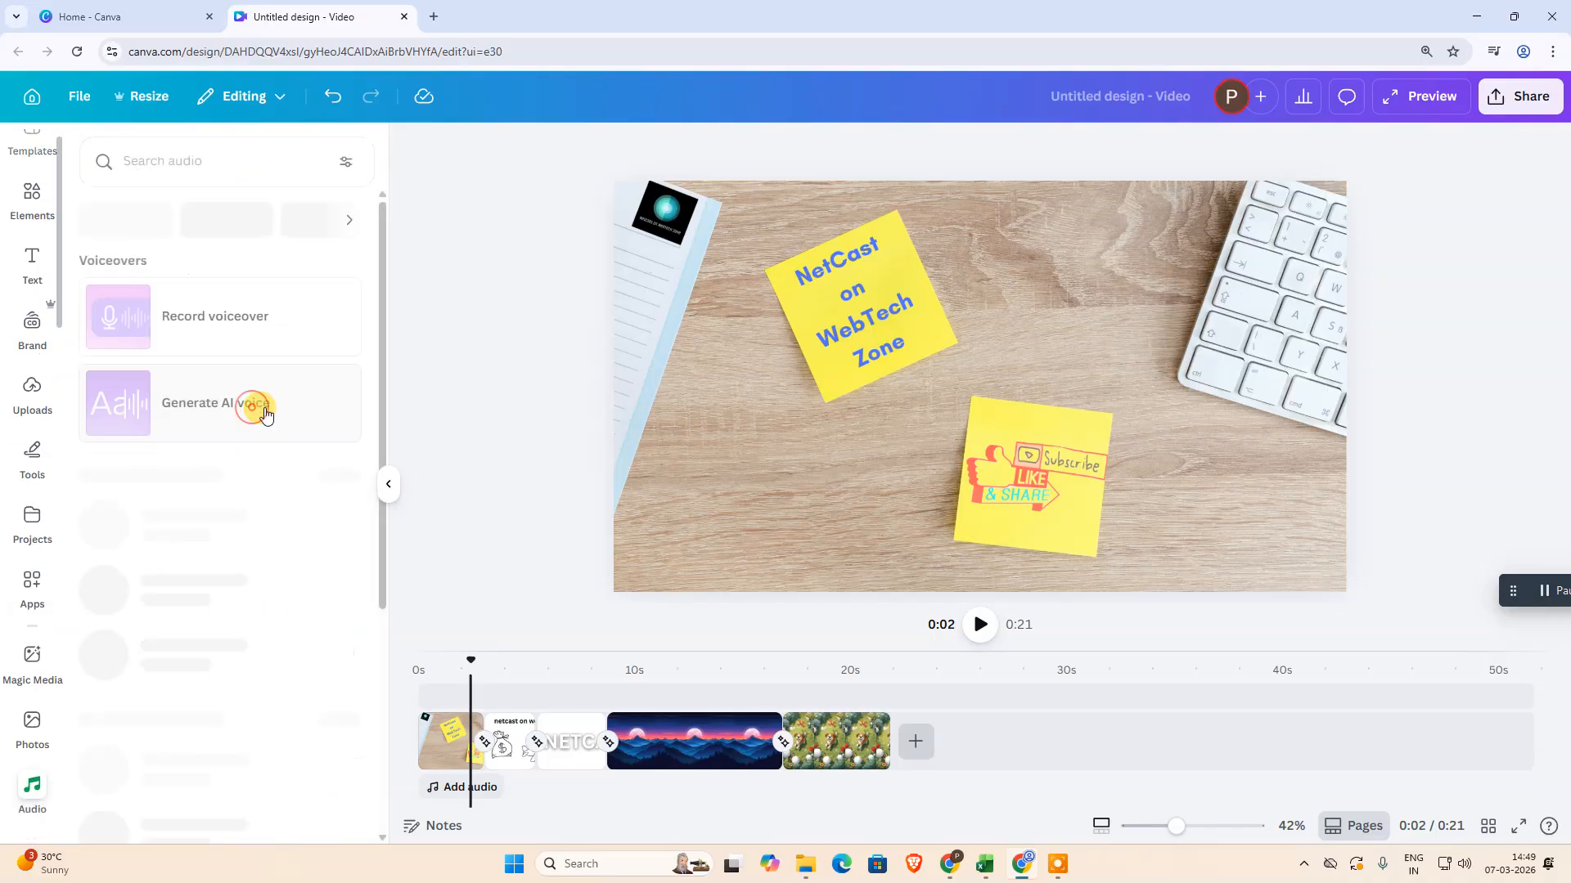
{"action": "left_click", "coordinate": [196, 323]}
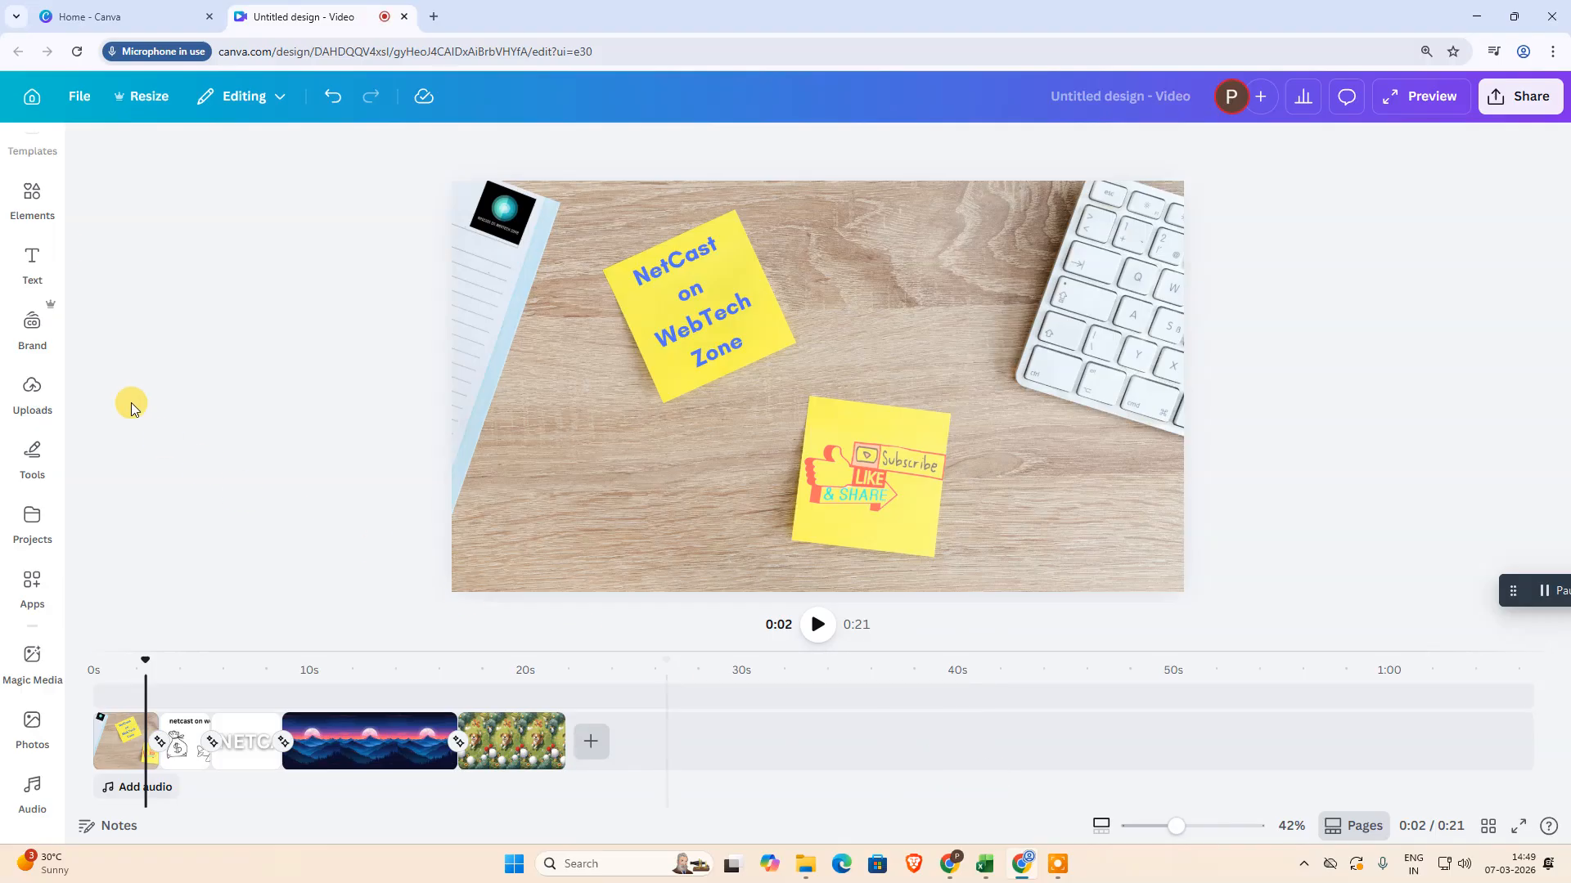
Step: Leave the voiceover recorder, open the AI voice generator, enter the sample text "asdfasdfasdf" and select the Lisa voice
{"action": "left_click", "coordinate": [32, 584]}
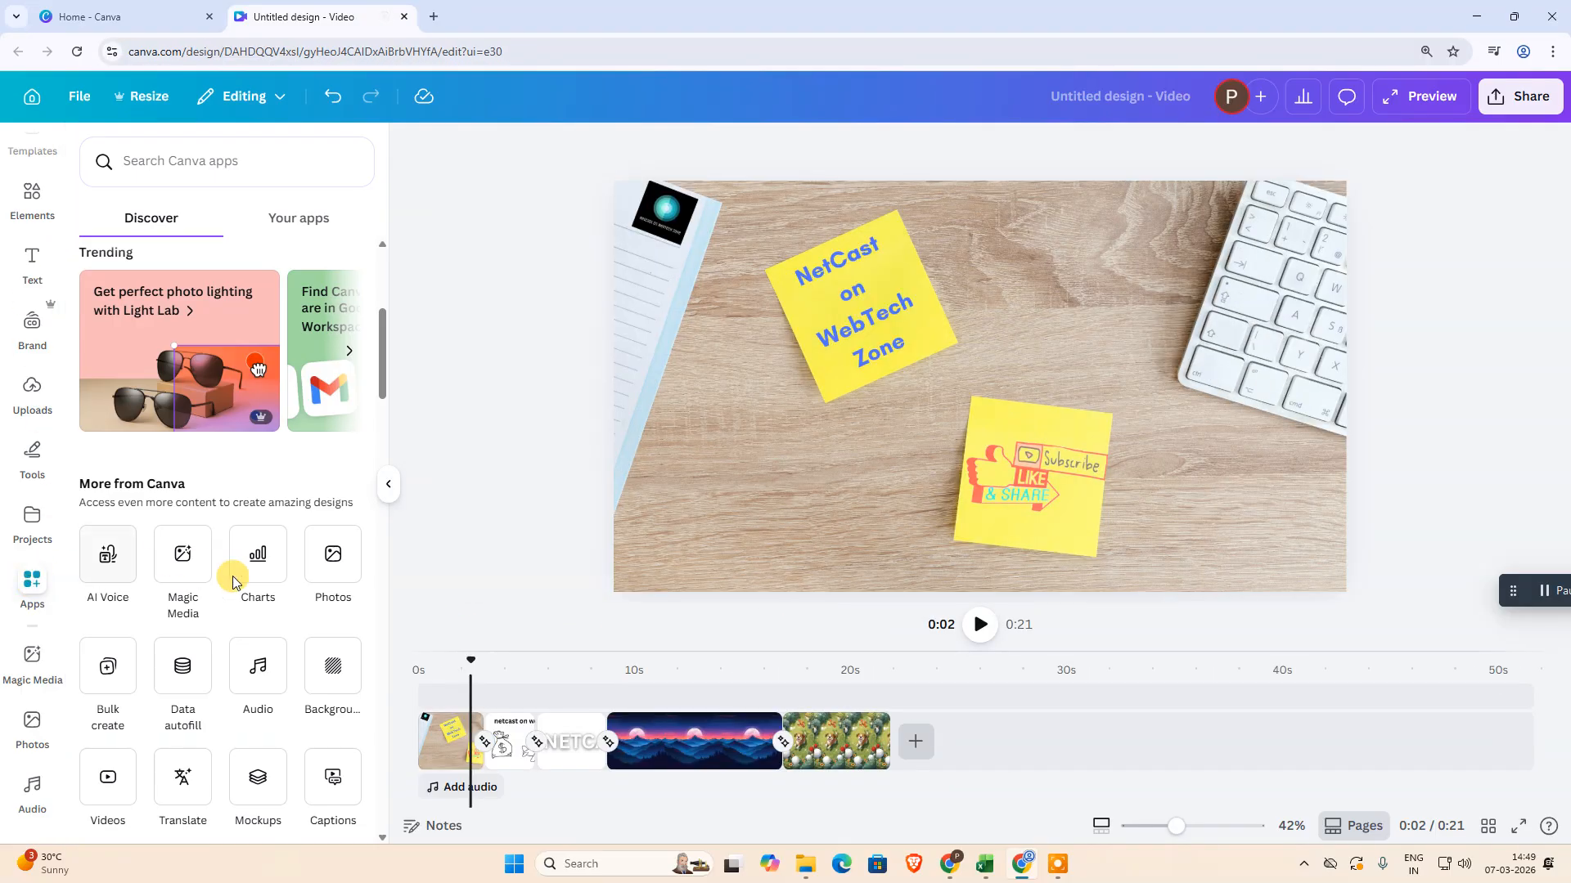
{"action": "left_click", "coordinate": [255, 664]}
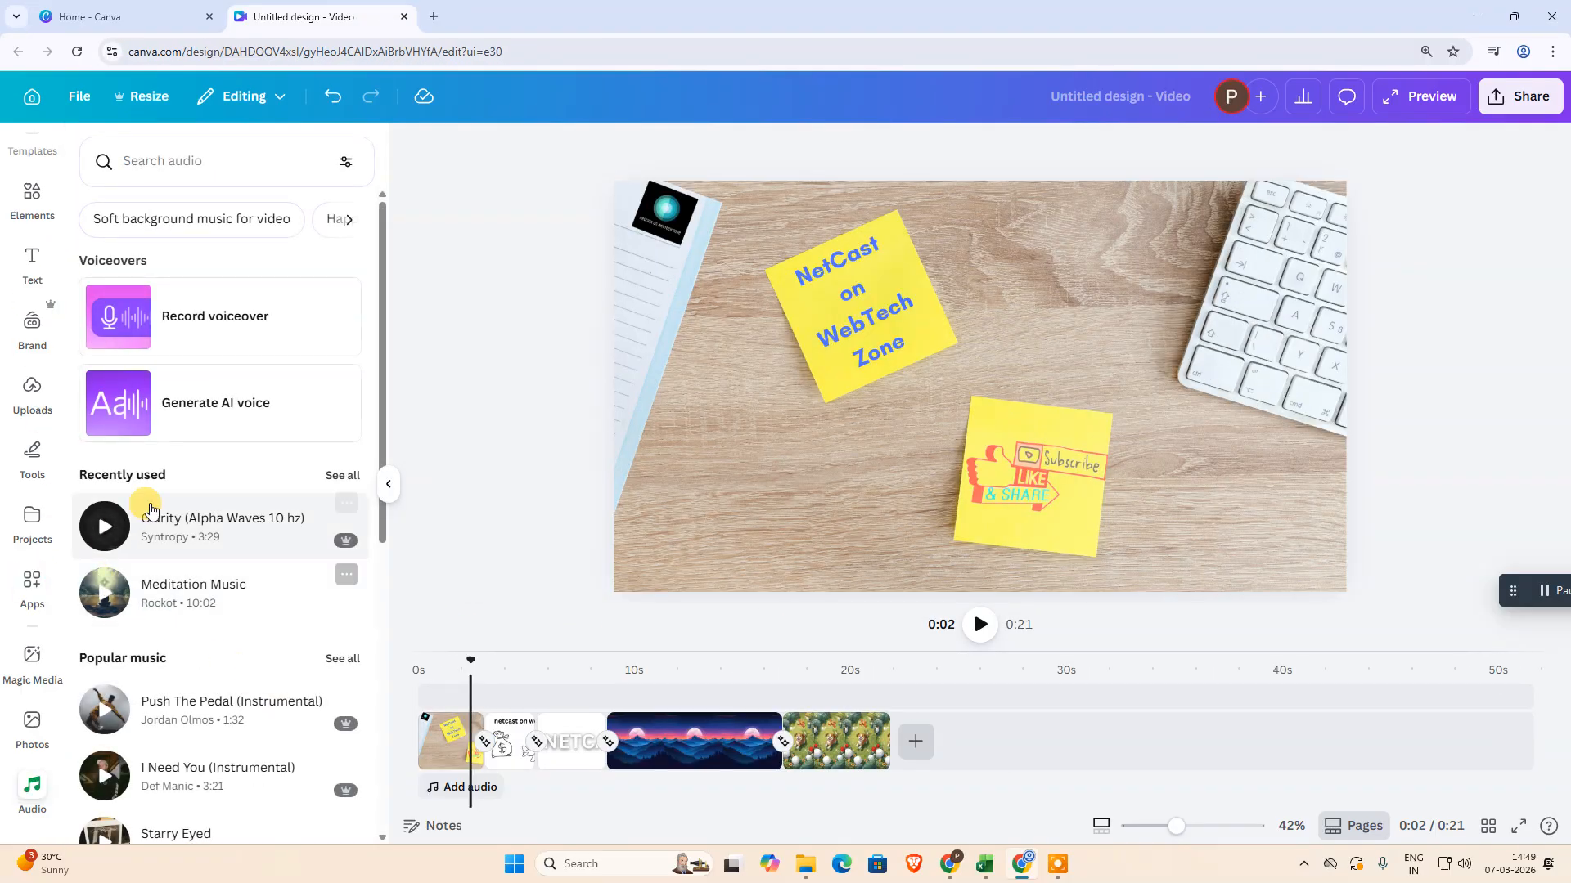
{"action": "left_click", "coordinate": [253, 405]}
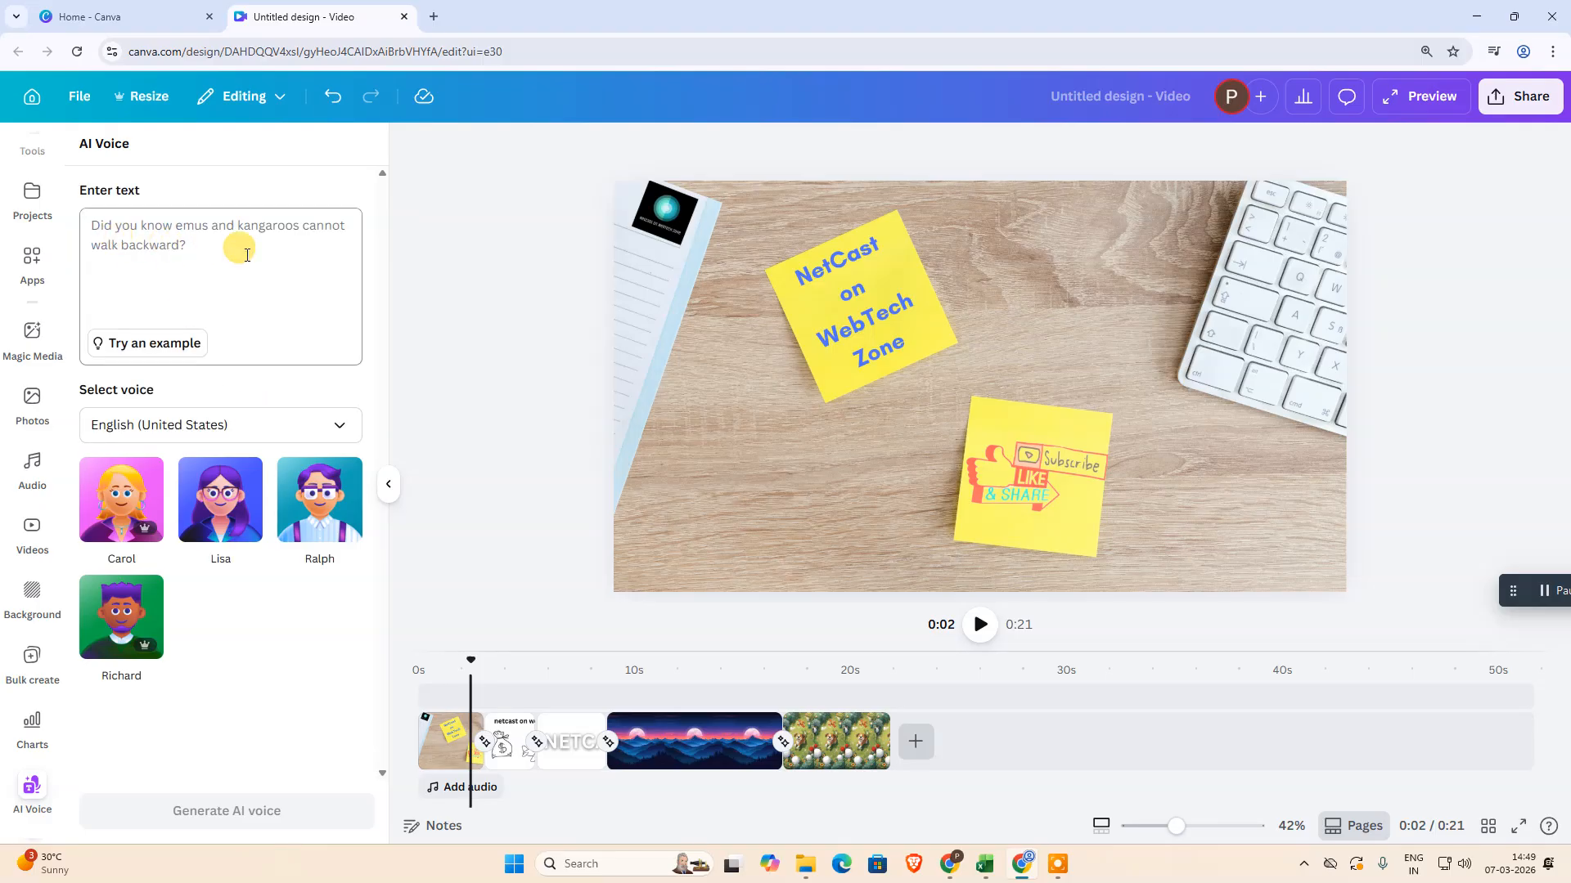
{"action": "left_click", "coordinate": [233, 254]}
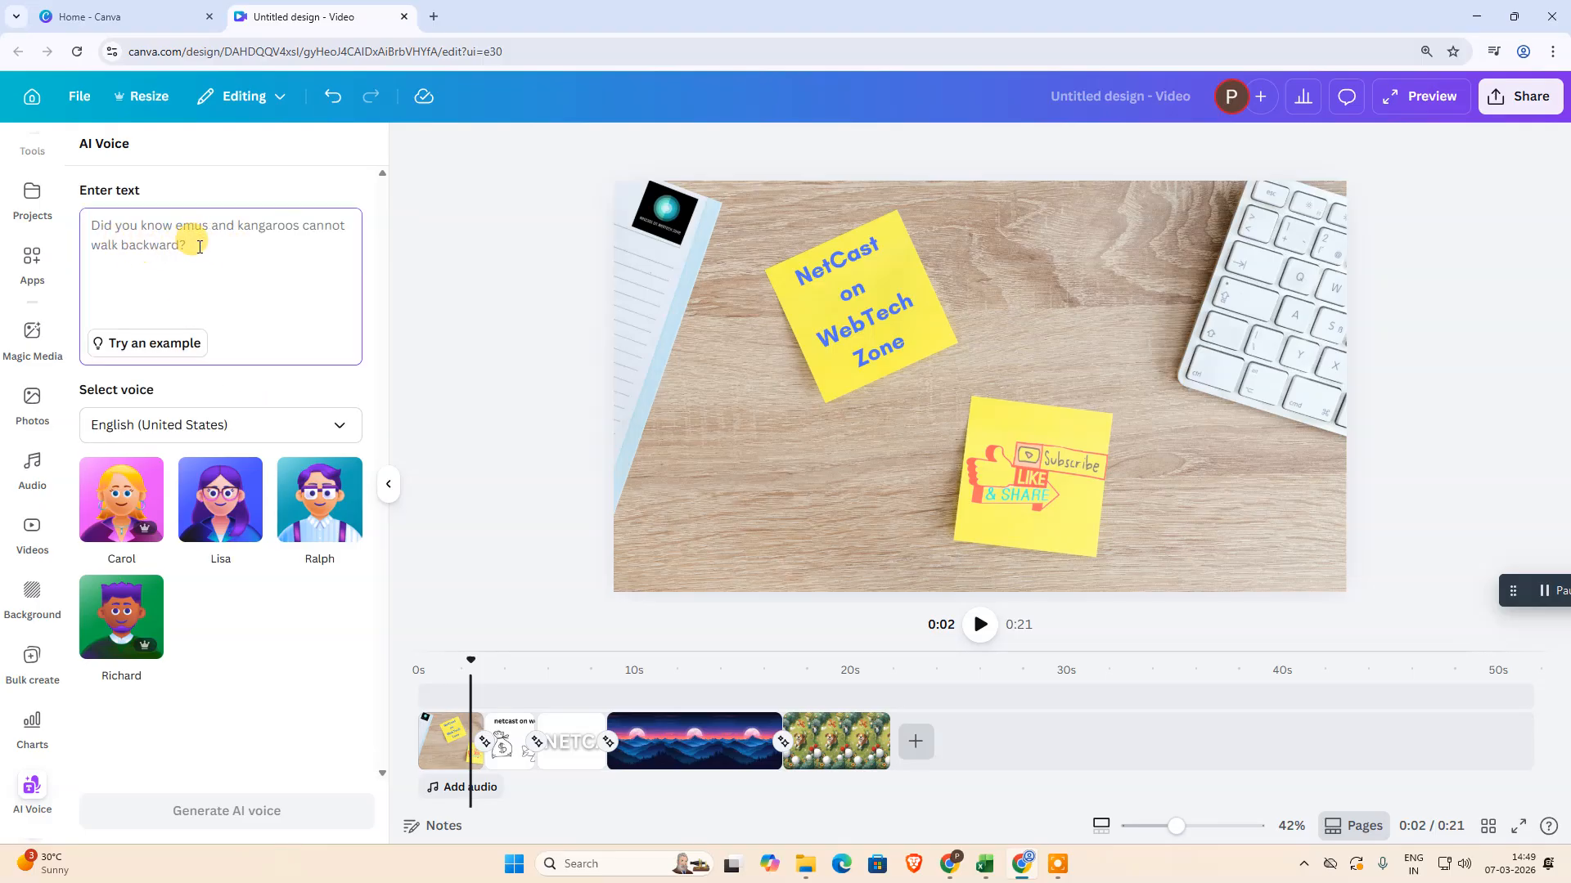
{"action": "type", "text": "asdfasdfasdf"}
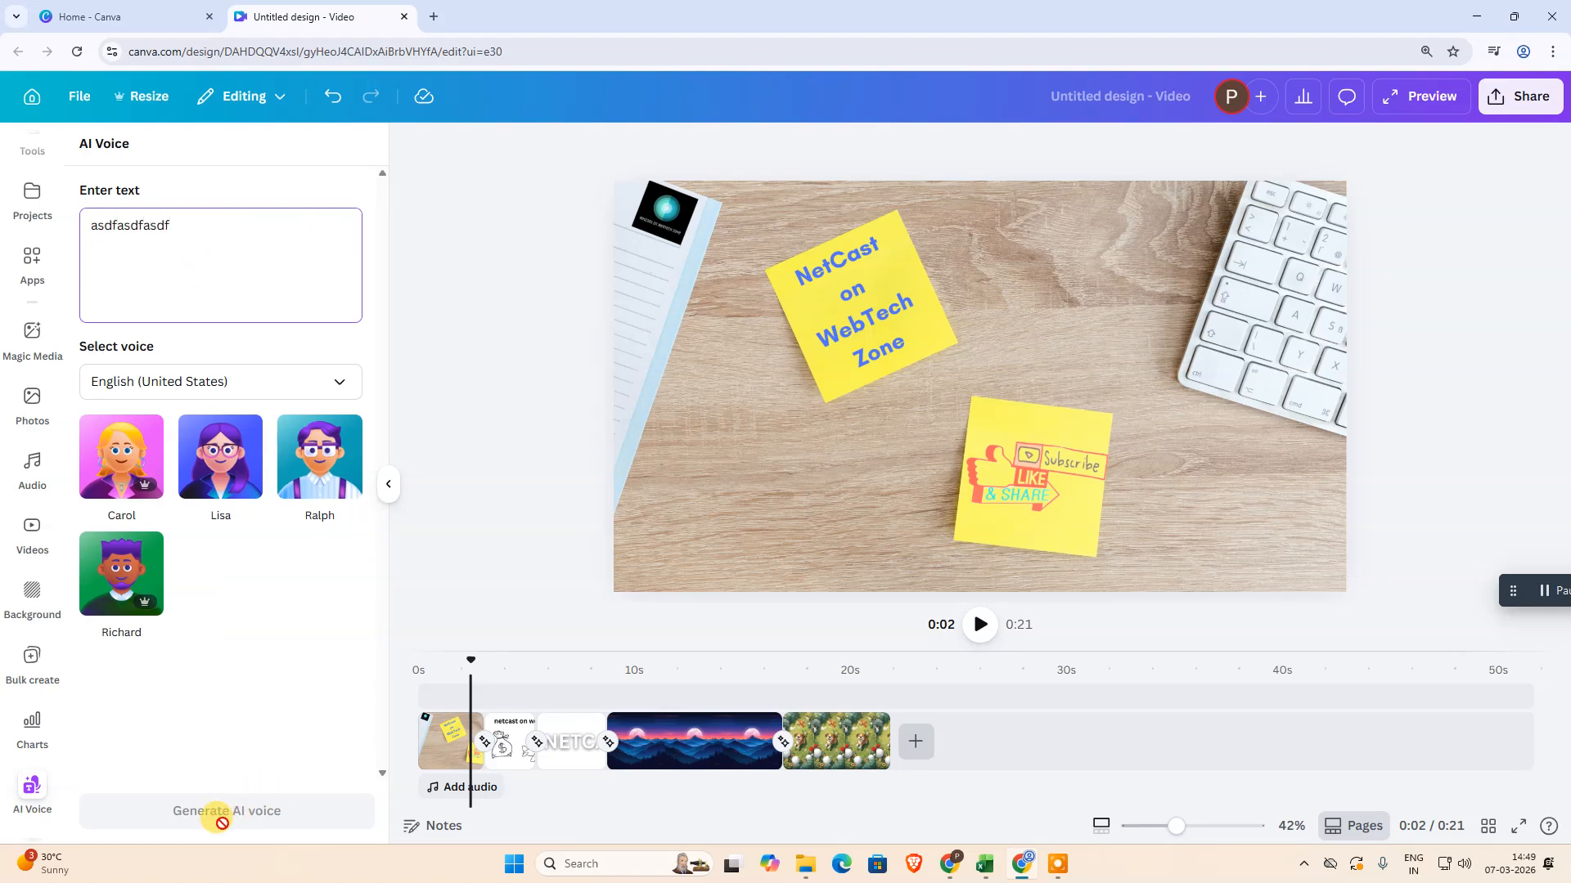
{"action": "left_click", "coordinate": [219, 458]}
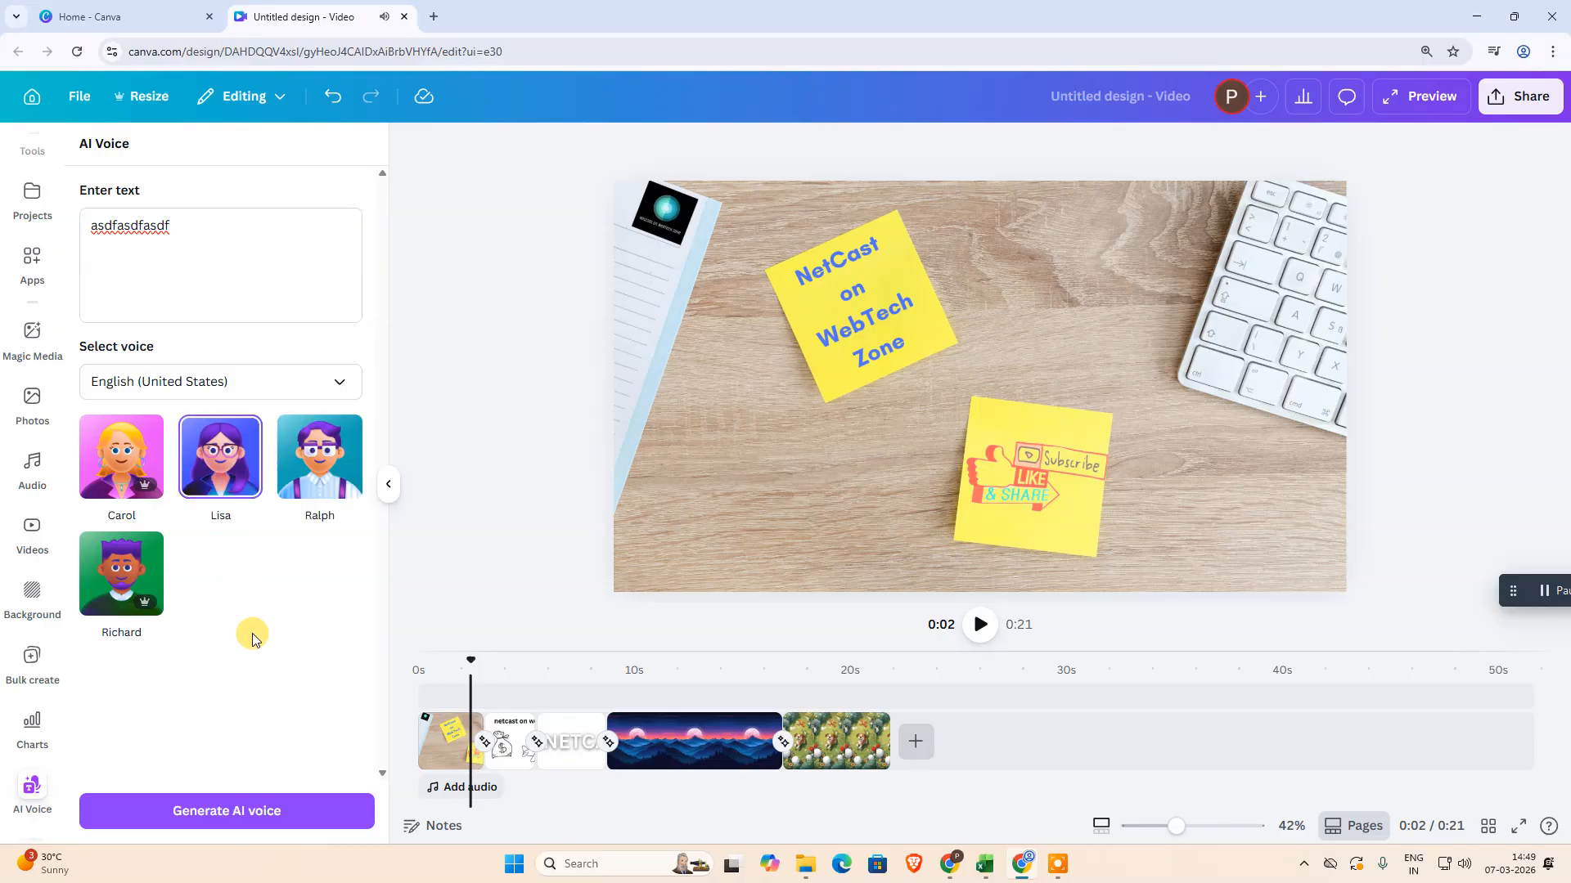
Step: Upload Audio_2026_03_06-15.mp3 from the Downloads folder and place it on the timeline starting at 0.0 seconds
{"action": "left_click", "coordinate": [32, 473]}
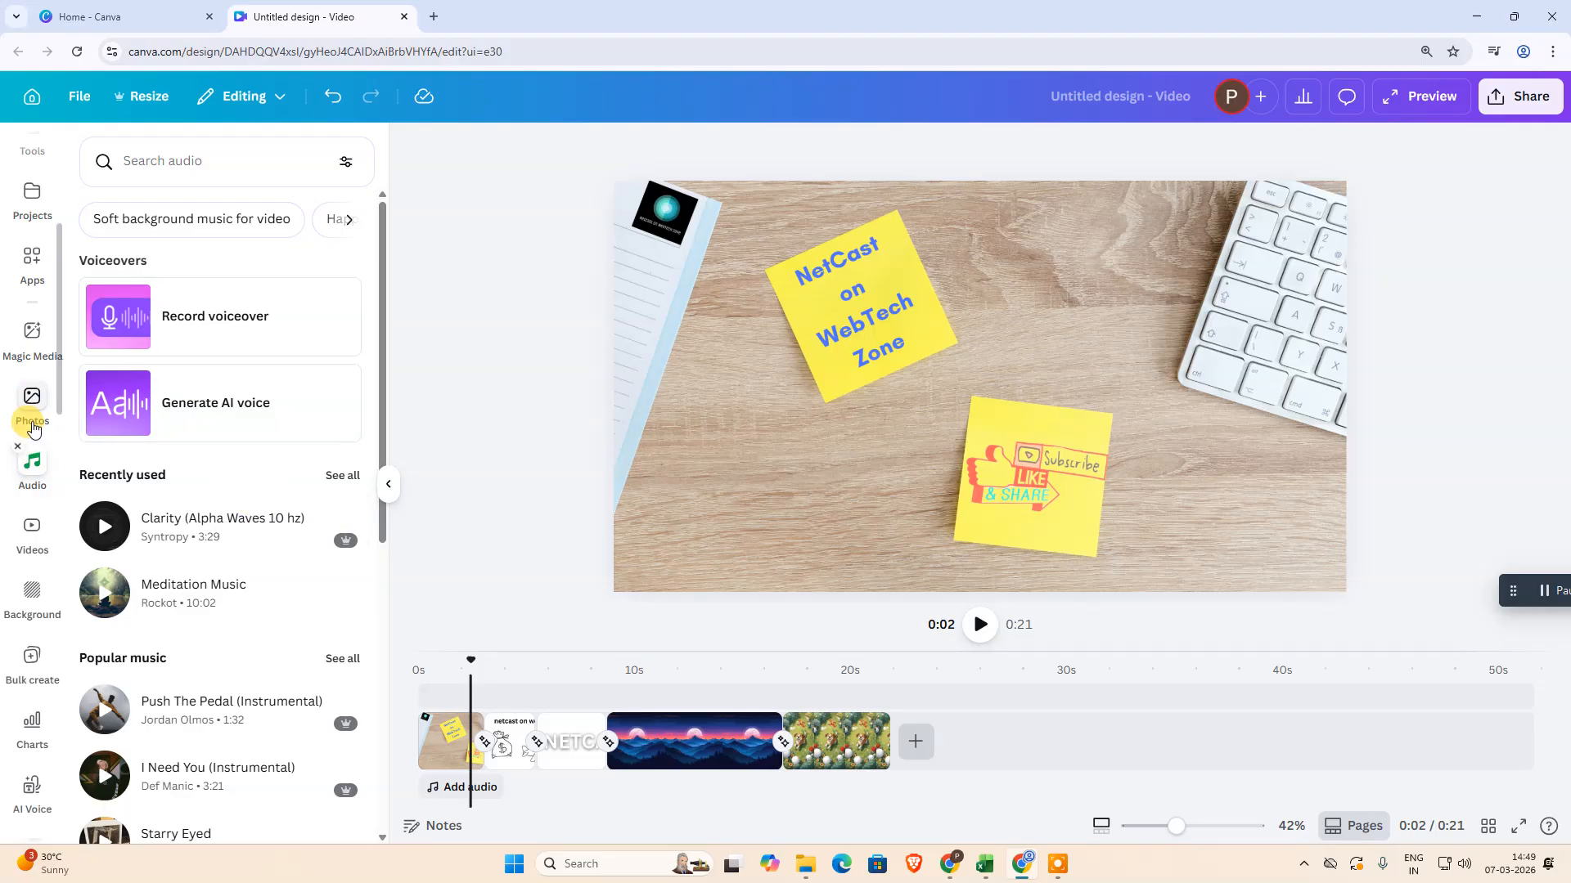
{"action": "scroll", "coordinate": [32, 426], "scroll_direction": "up", "scroll_amount": 2}
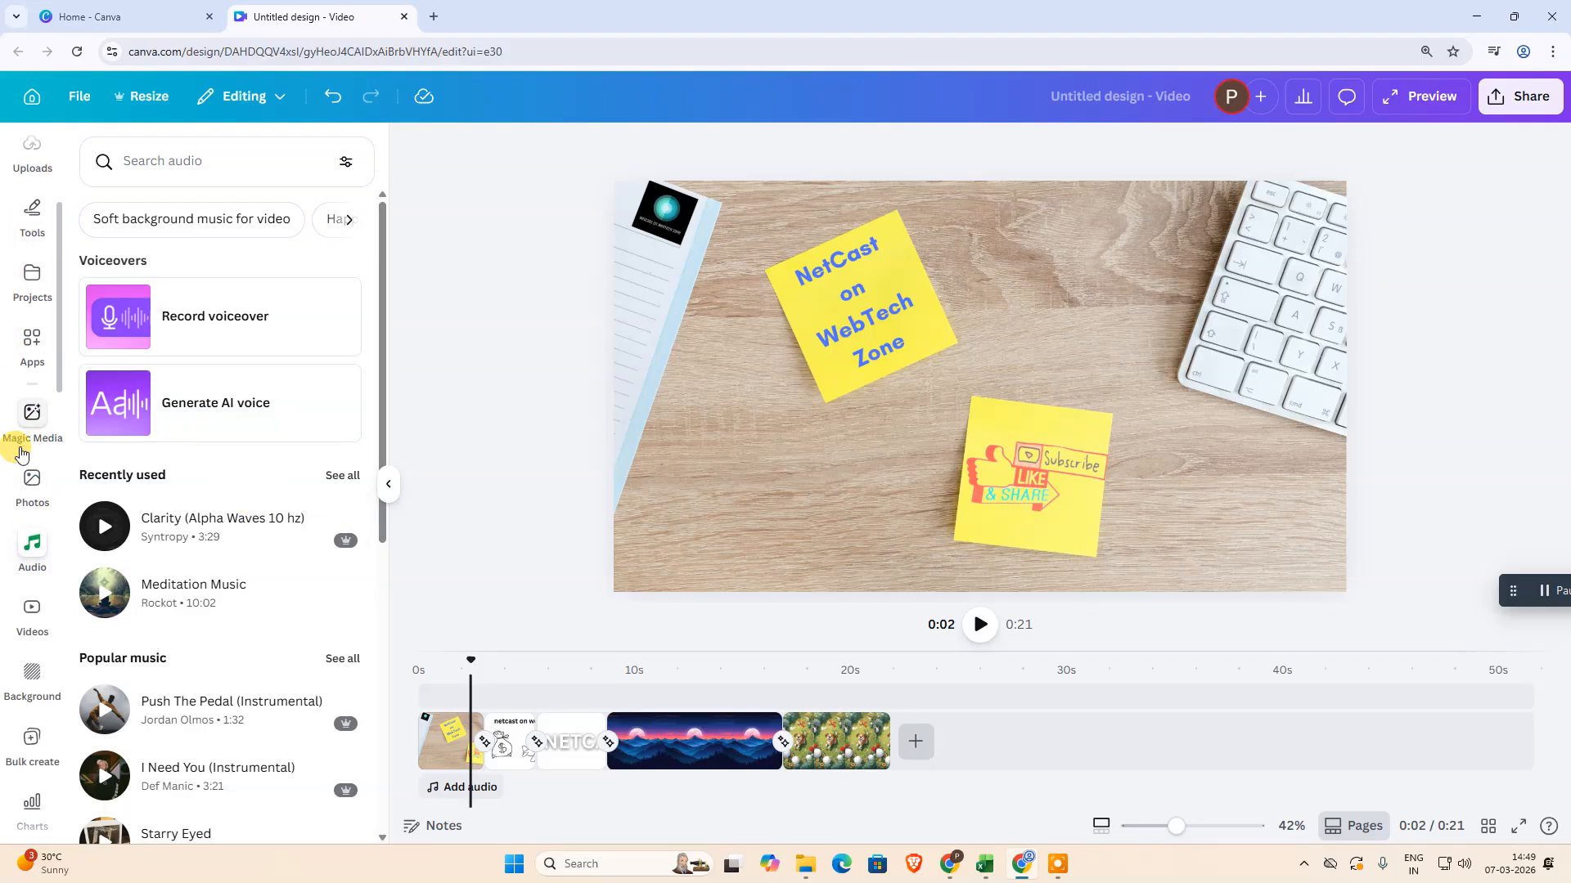
{"action": "scroll", "coordinate": [20, 450], "scroll_direction": "up", "scroll_amount": 3}
{"action": "left_click", "coordinate": [31, 311]}
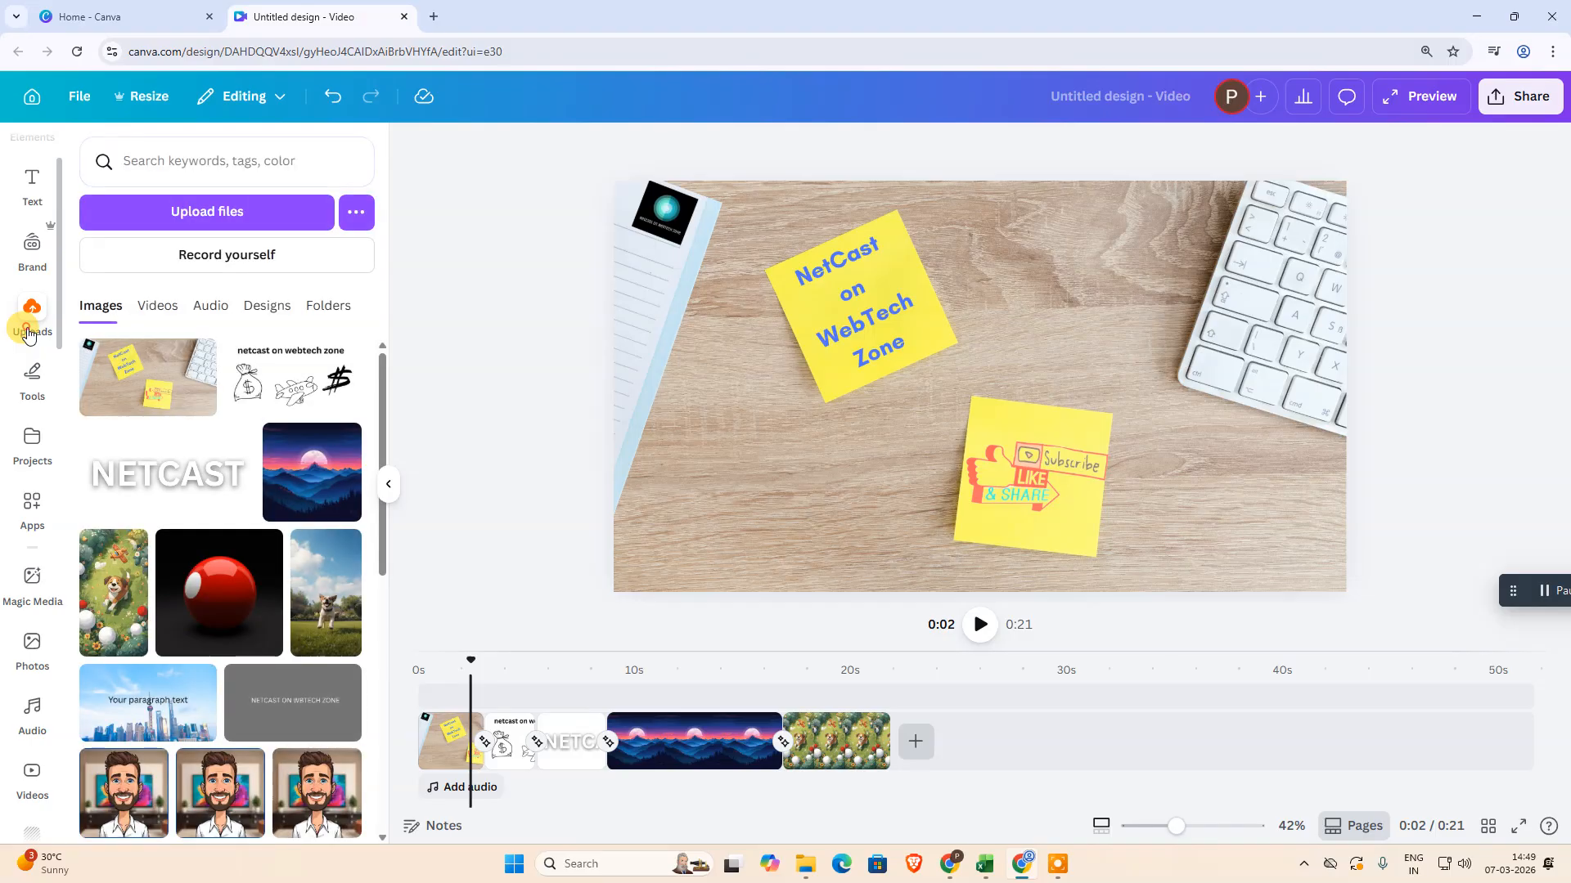
{"action": "left_click", "coordinate": [216, 230]}
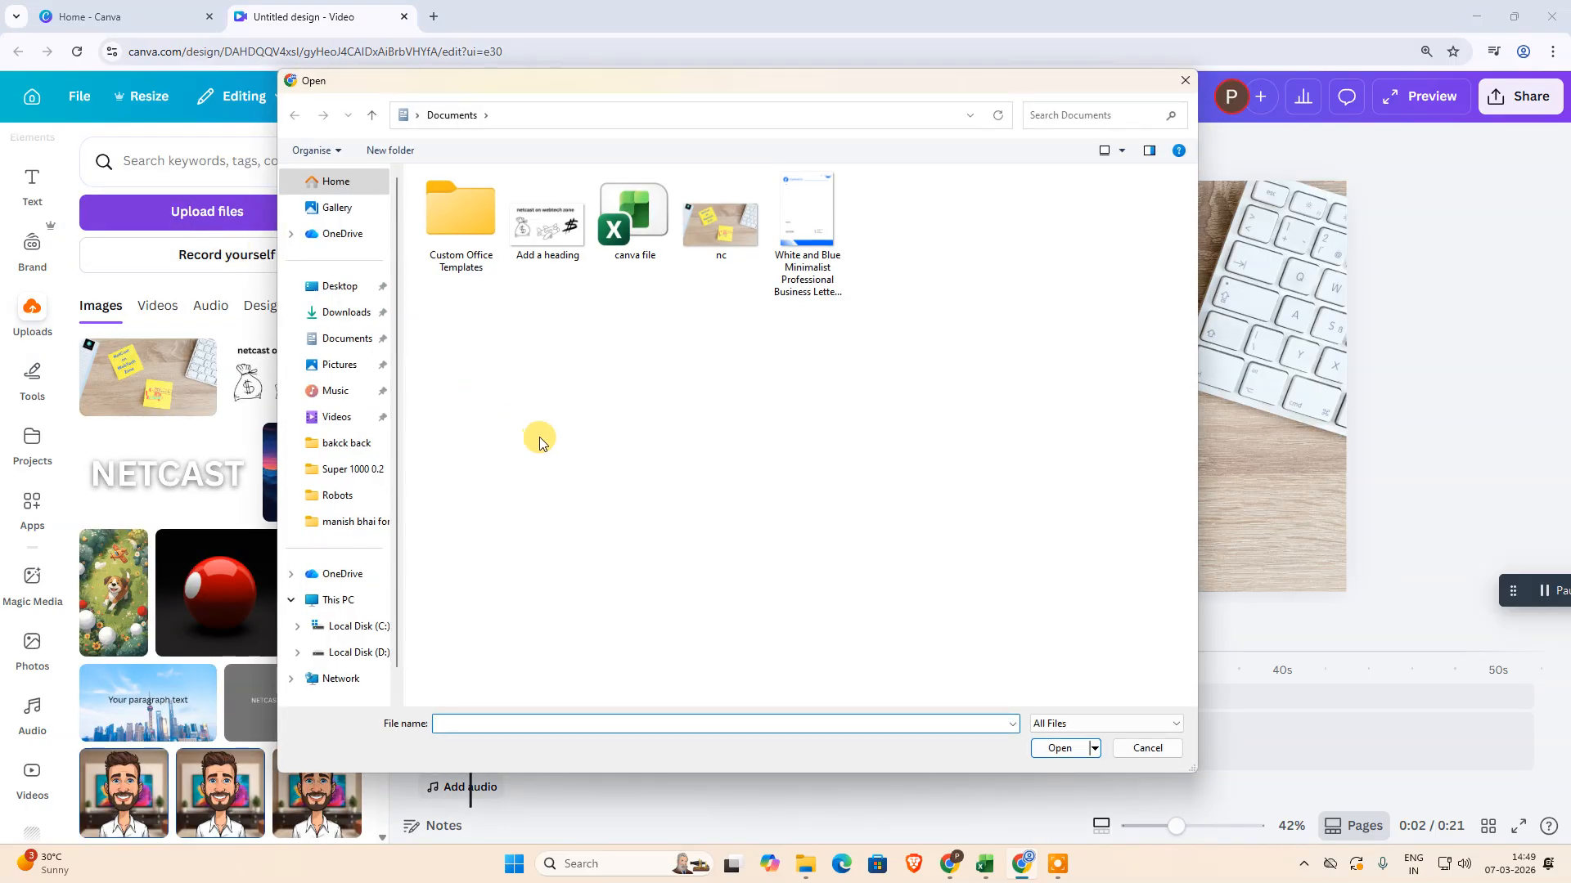
{"action": "left_click", "coordinate": [344, 312]}
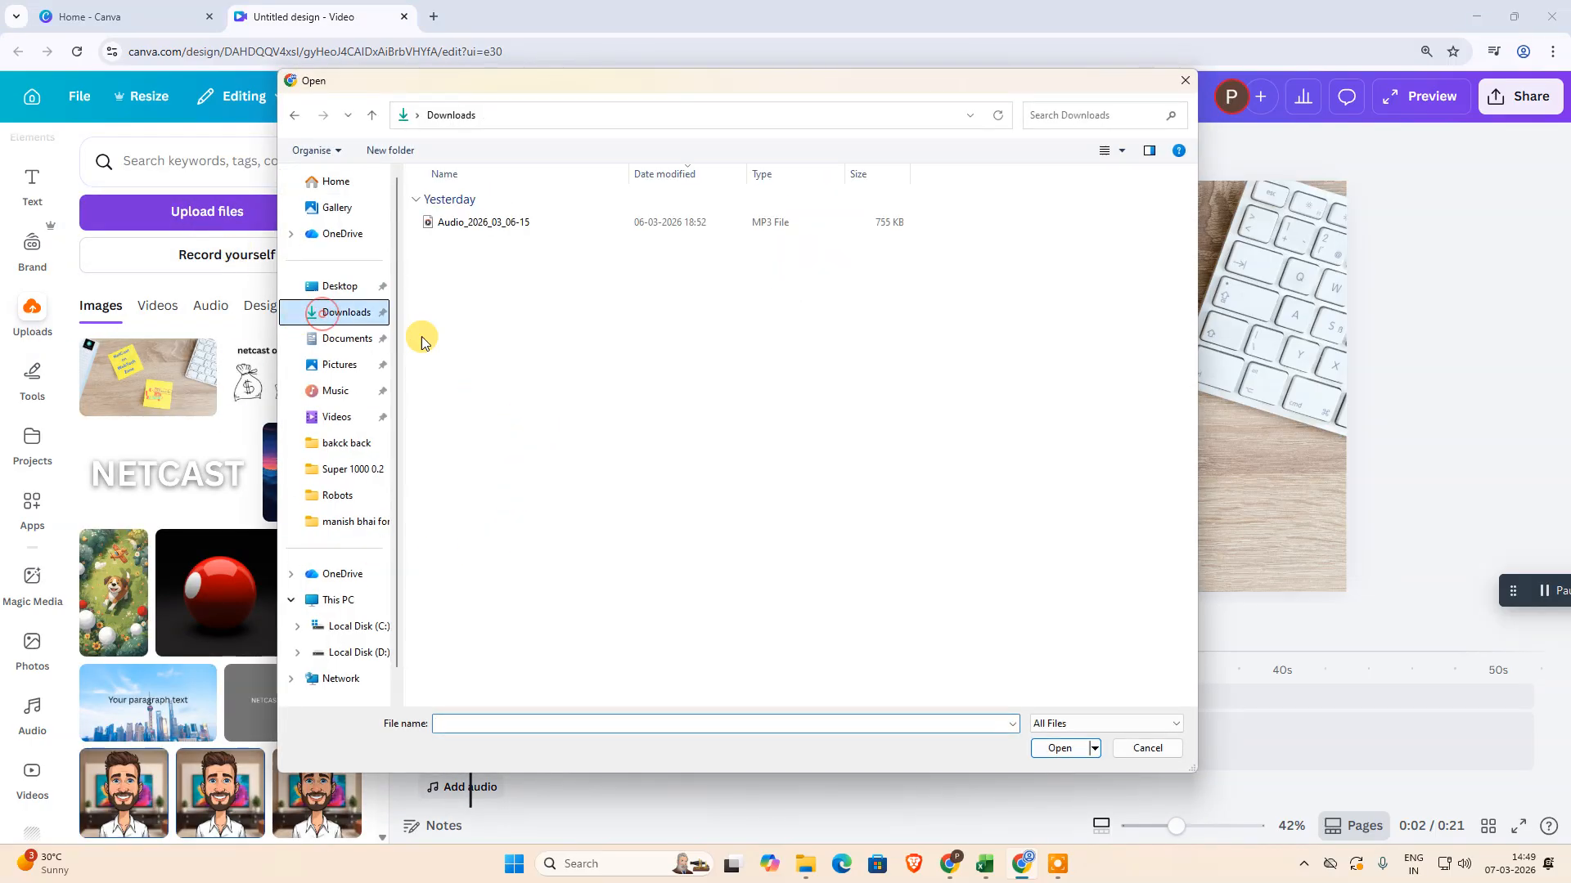
{"action": "double_click", "coordinate": [475, 223]}
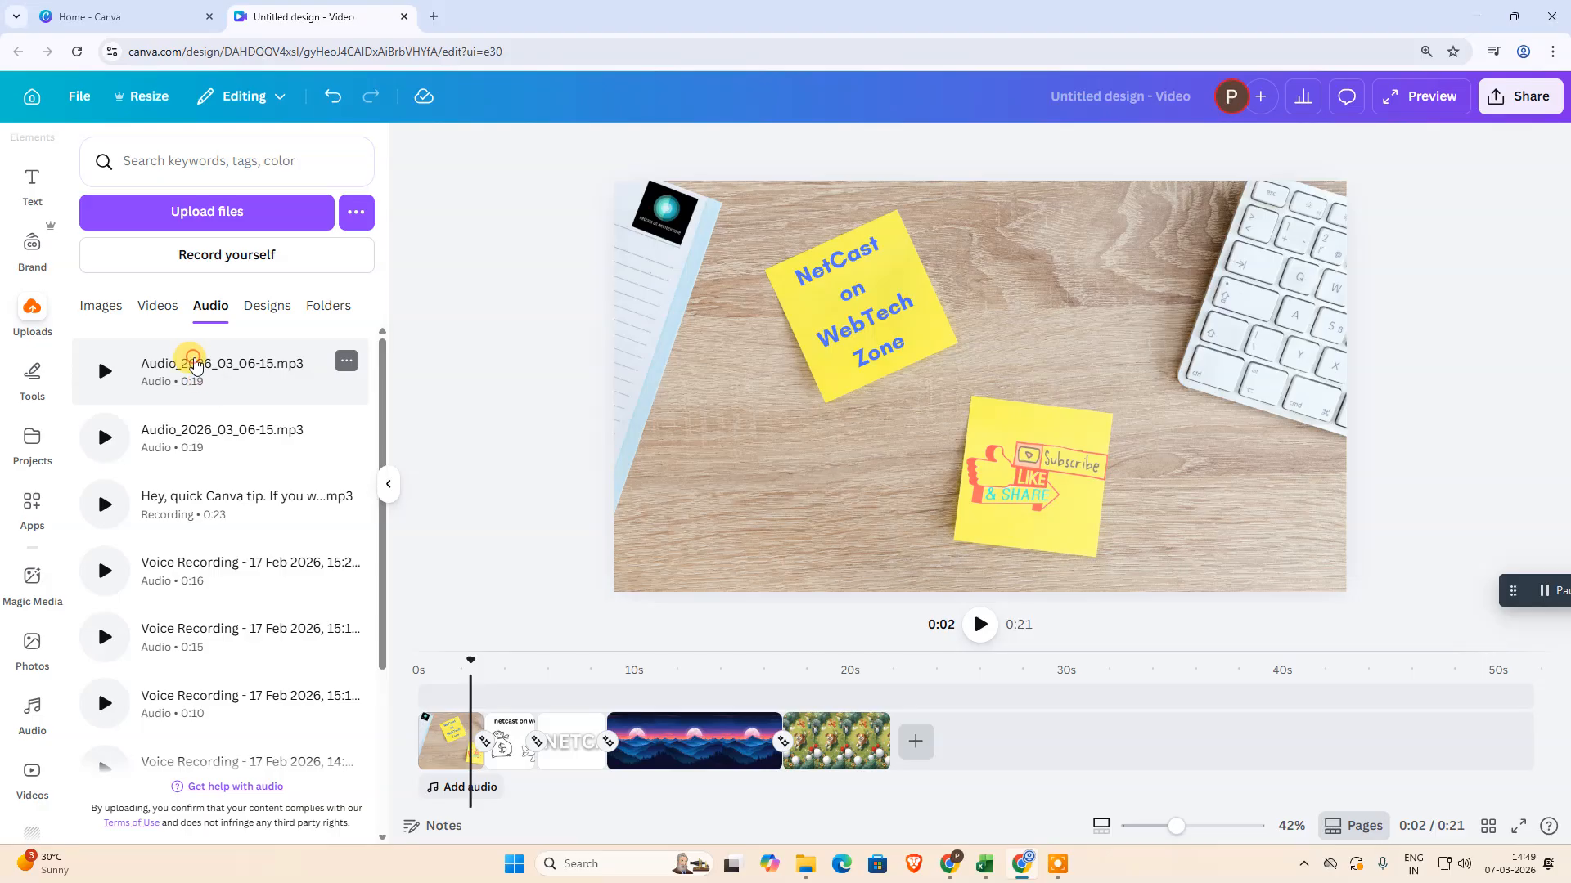
{"action": "left_click", "coordinate": [194, 364]}
{"action": "left_click_drag", "start_coordinate": [547, 788], "coordinate": [498, 788]}
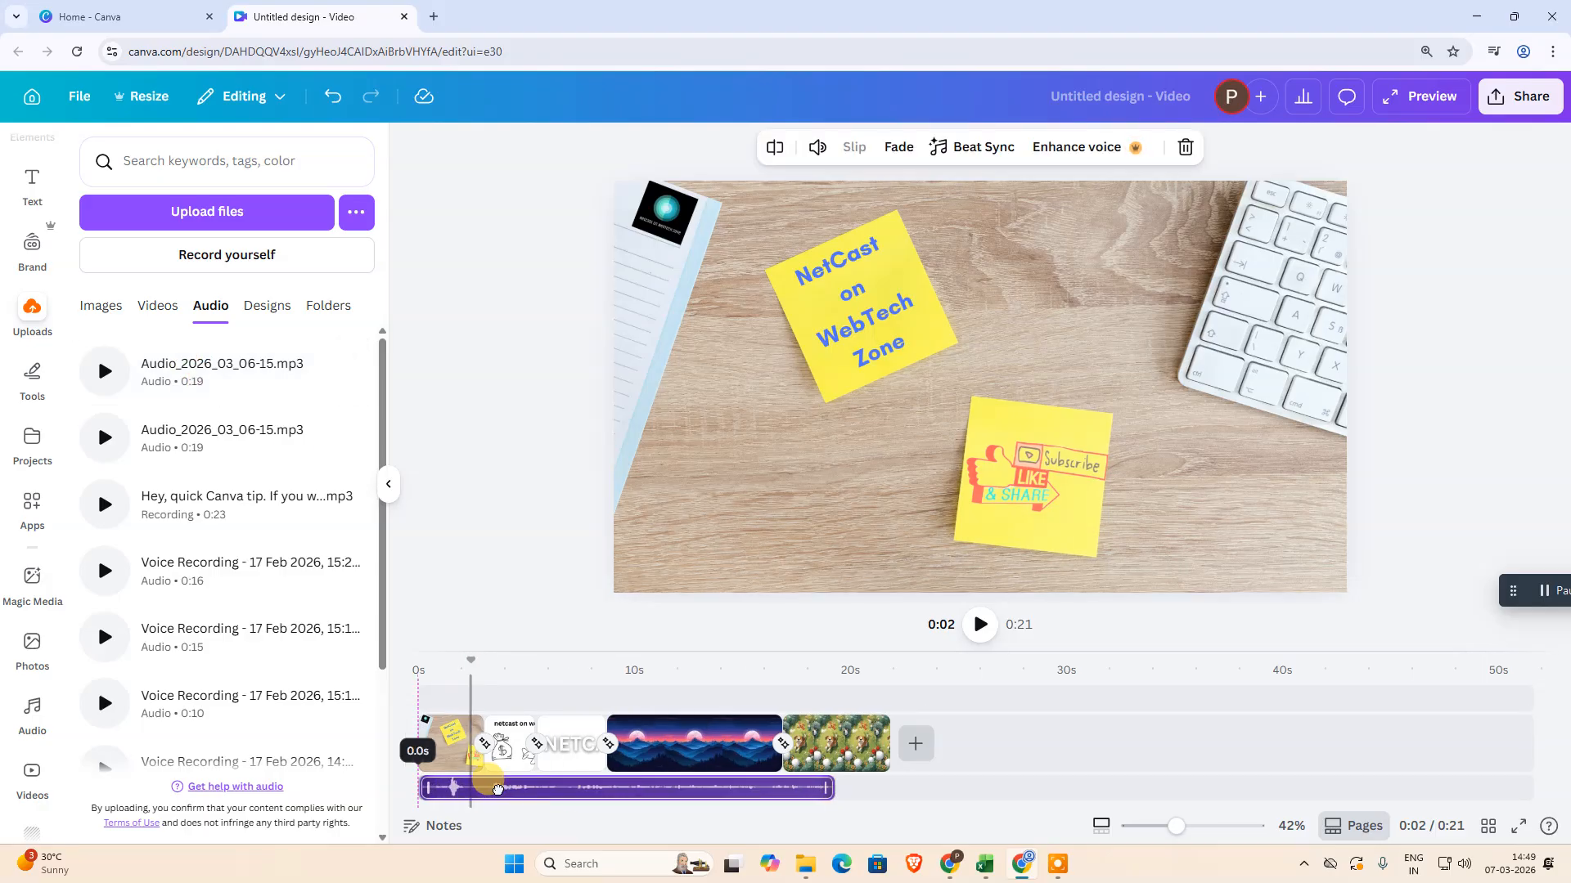
Step: Trim the end of the audio track to 18.8 seconds and extend it back to 19.2 seconds
{"action": "left_click_drag", "start_coordinate": [841, 788], "coordinate": [820, 798]}
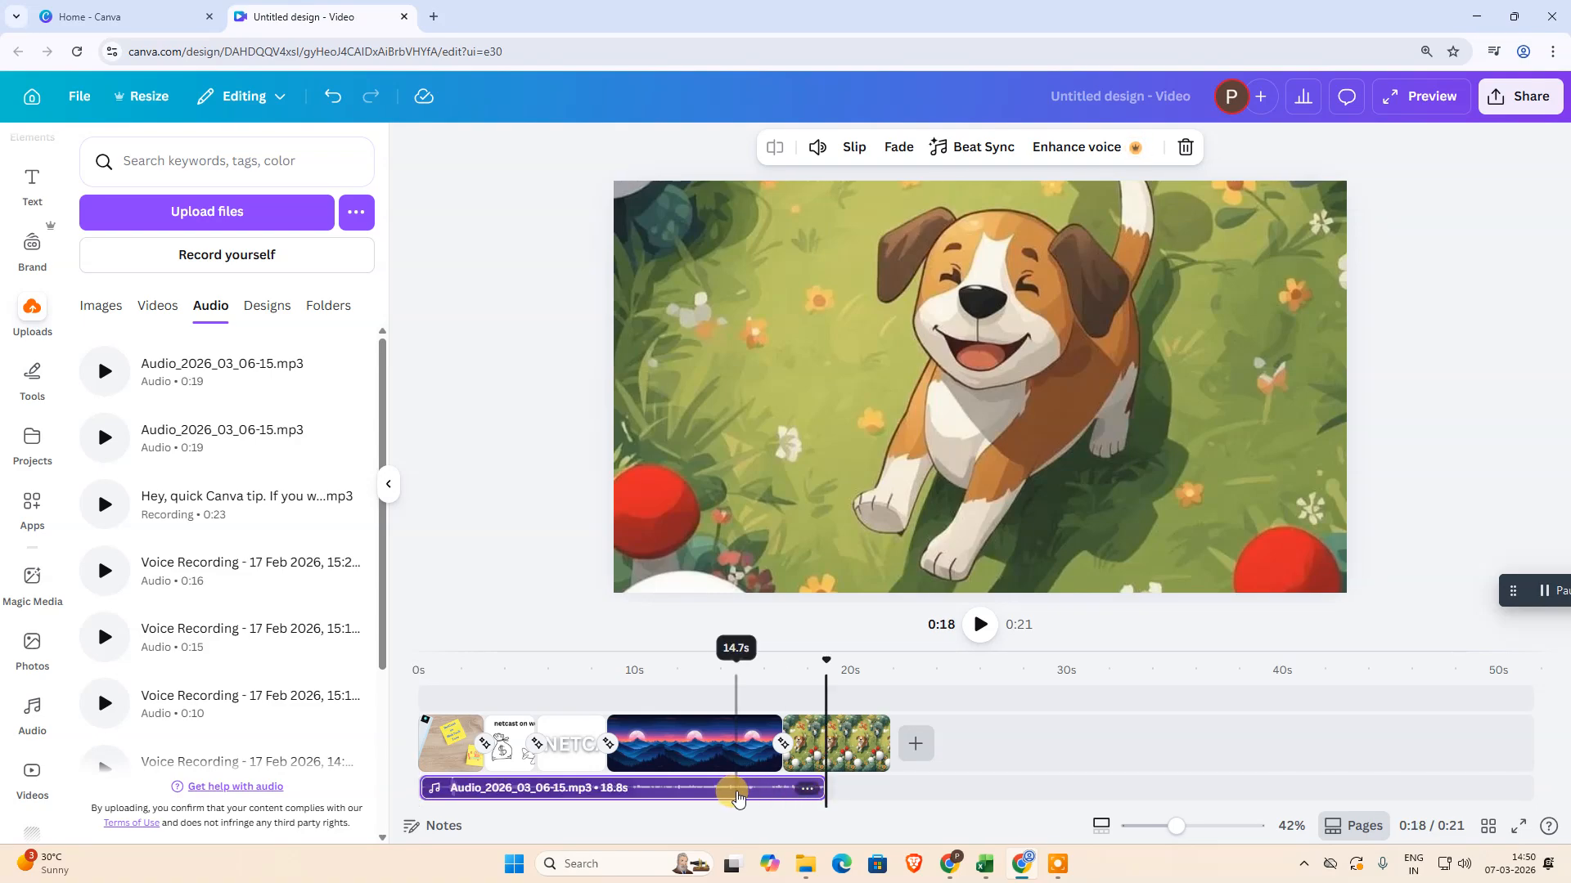
{"action": "left_click", "coordinate": [820, 798]}
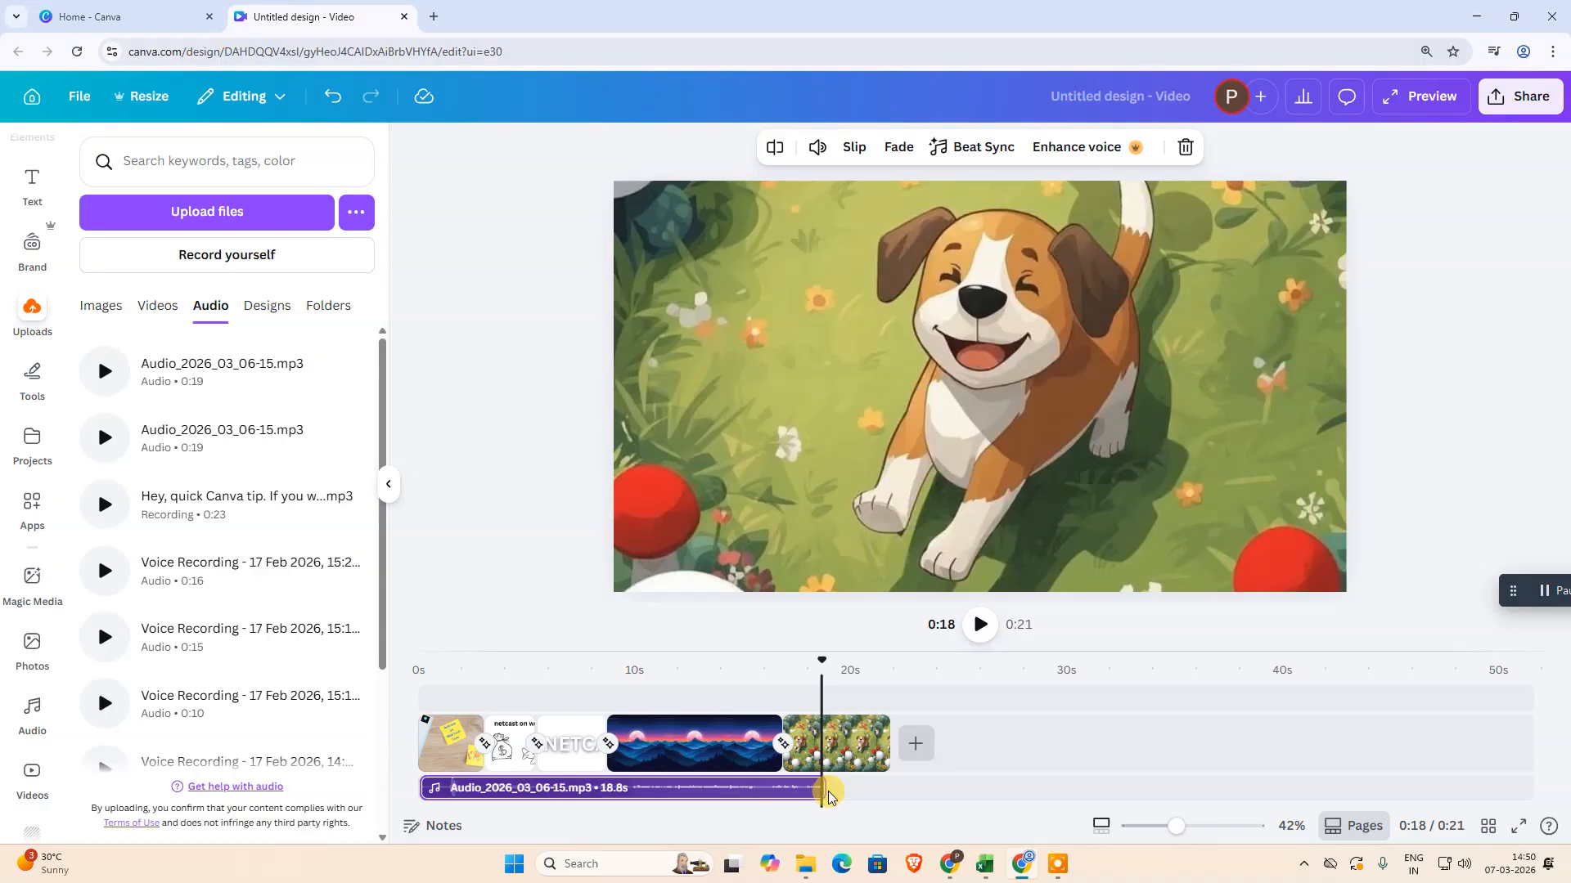
{"action": "left_click_drag", "start_coordinate": [828, 797], "coordinate": [822, 790]}
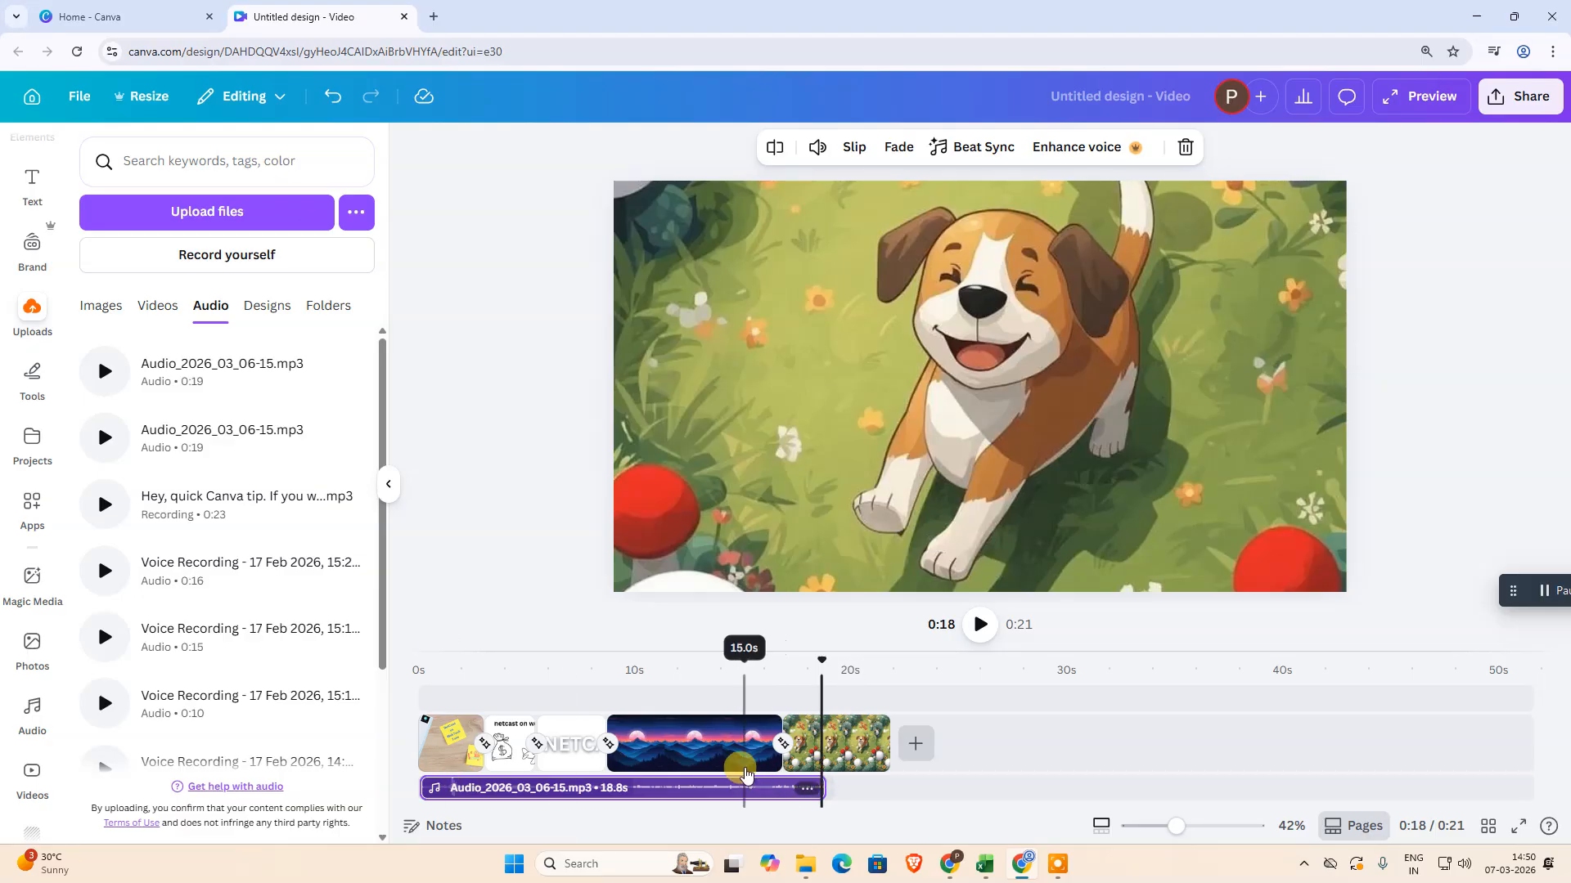
{"action": "left_click", "coordinate": [734, 789]}
{"action": "left_click_drag", "start_coordinate": [827, 788], "coordinate": [822, 792]}
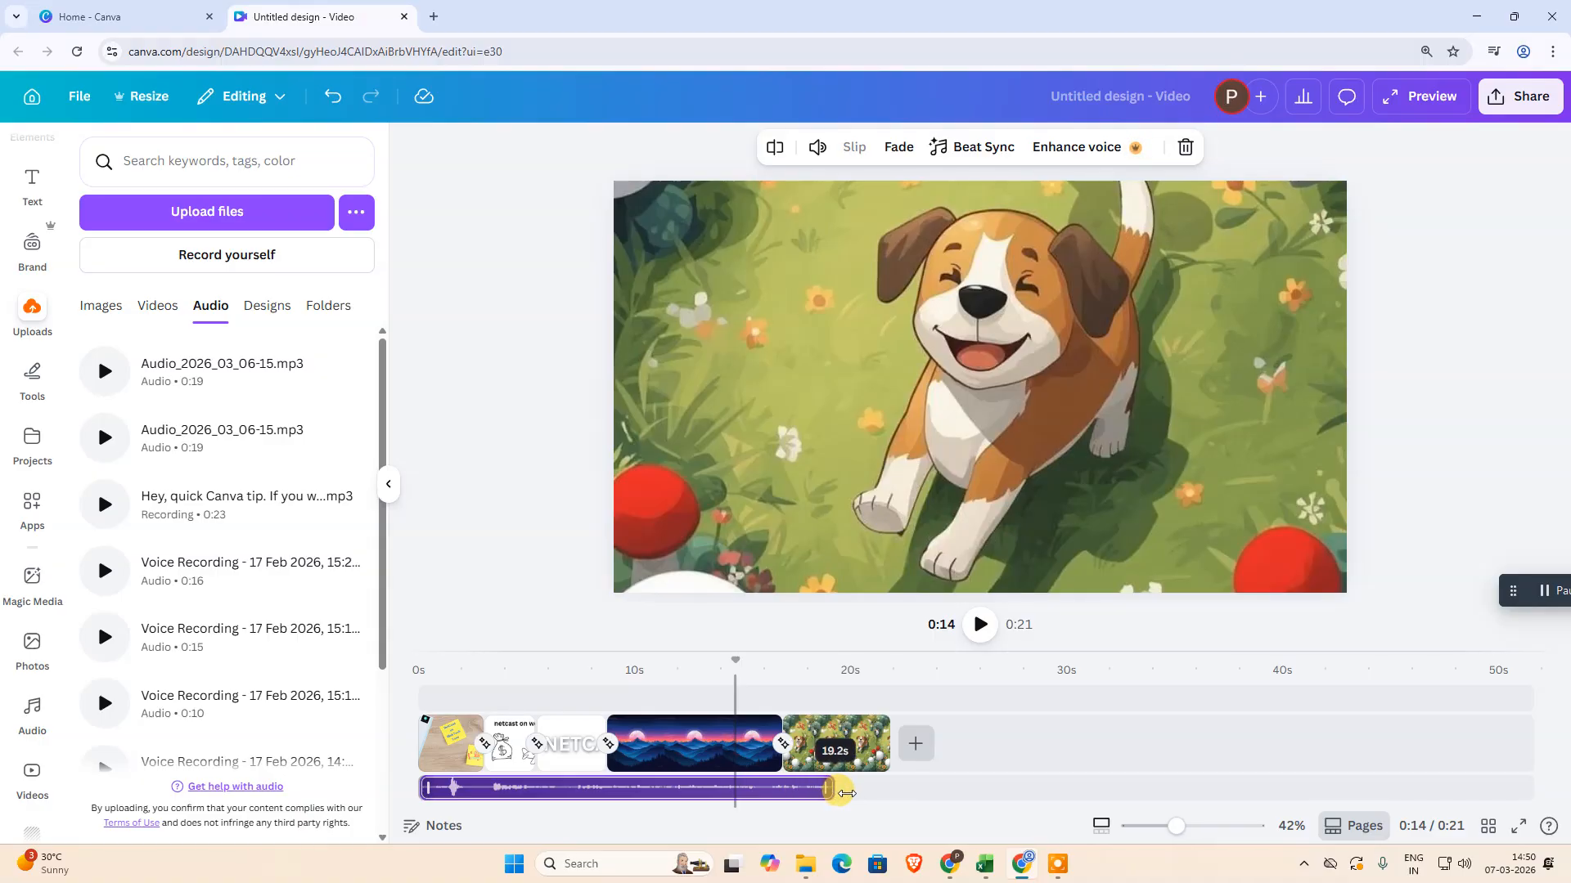
{"action": "left_click_drag", "start_coordinate": [847, 793], "coordinate": [843, 791]}
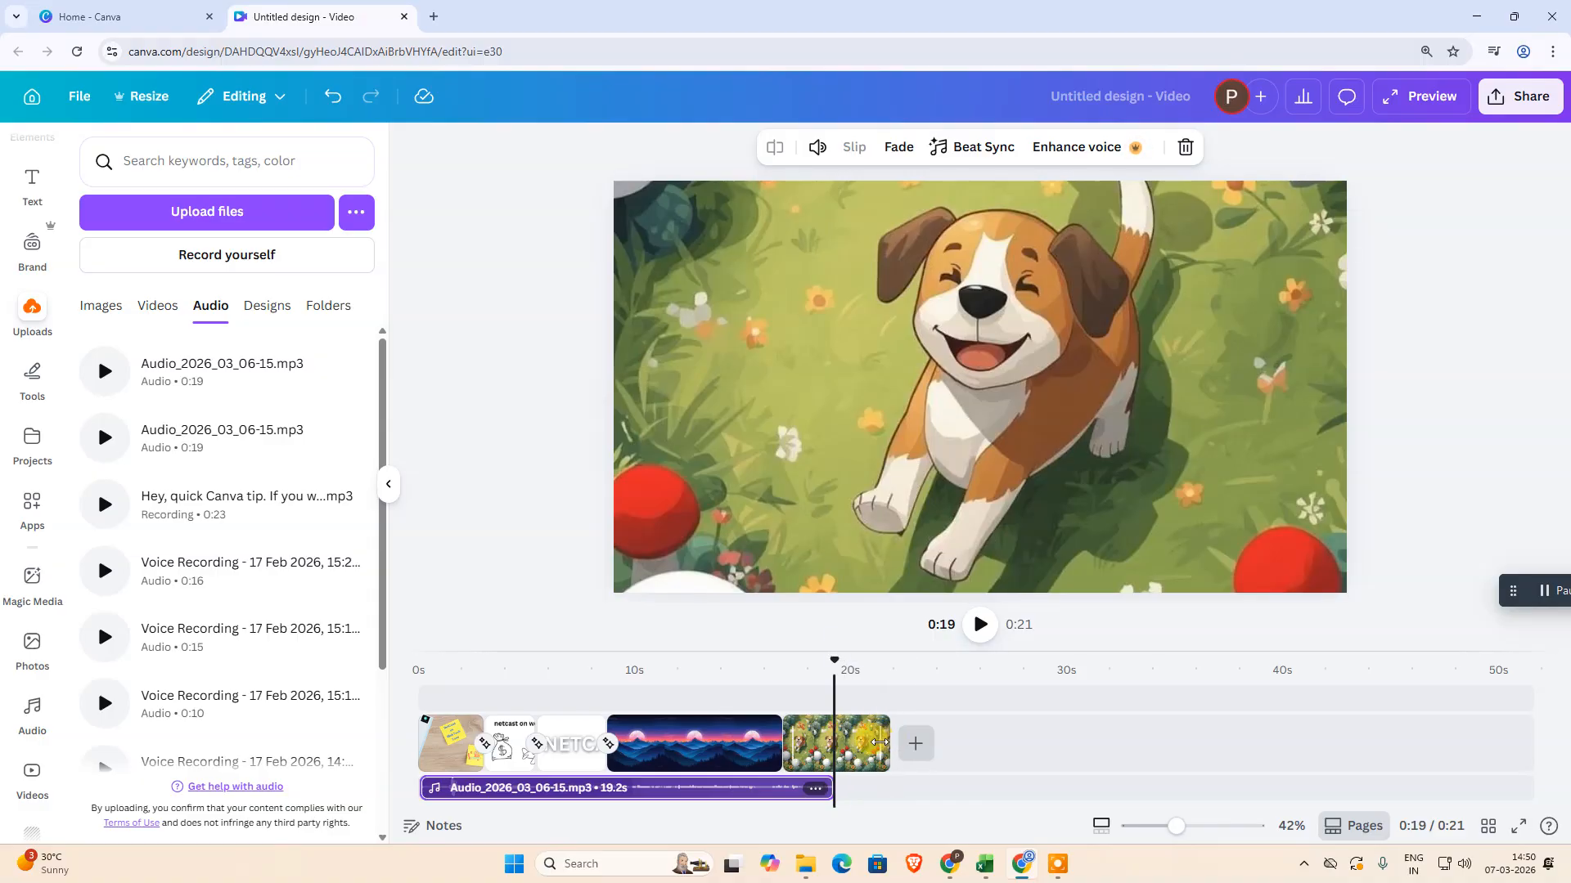
Step: Shorten the dog clip to about 2.3 seconds so it ends with the audio, and return the playhead to 0:00
{"action": "left_click_drag", "start_coordinate": [878, 744], "coordinate": [831, 745]}
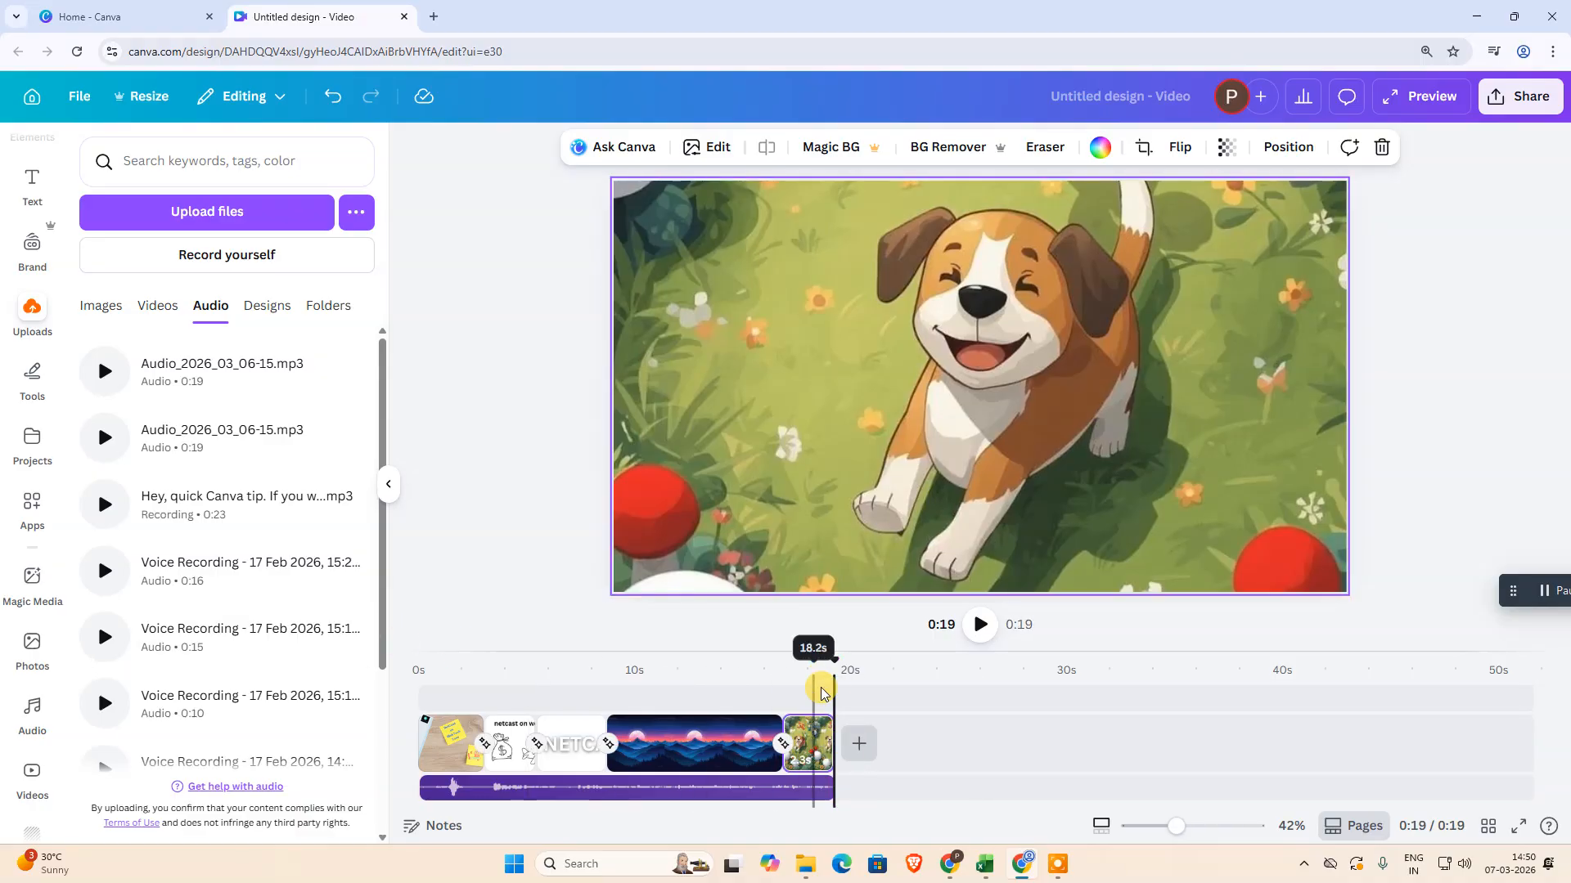
{"action": "left_click_drag", "start_coordinate": [833, 658], "coordinate": [391, 648]}
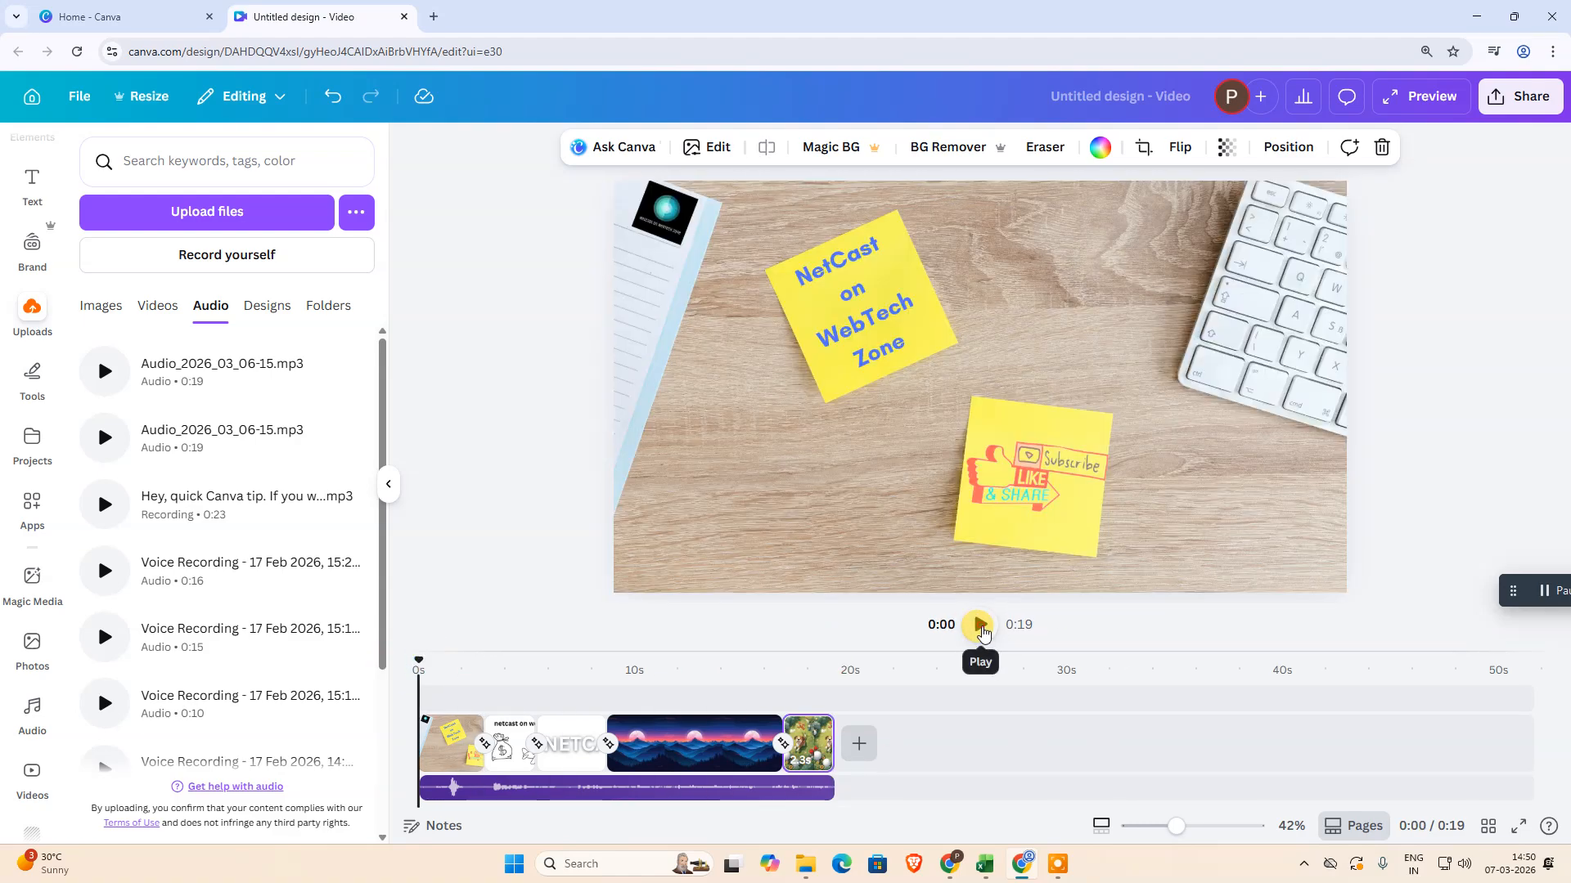
Step: Play the opening of the video with its audio track in short bursts and pause it
{"action": "left_click", "coordinate": [981, 627]}
{"action": "left_click", "coordinate": [981, 627]}
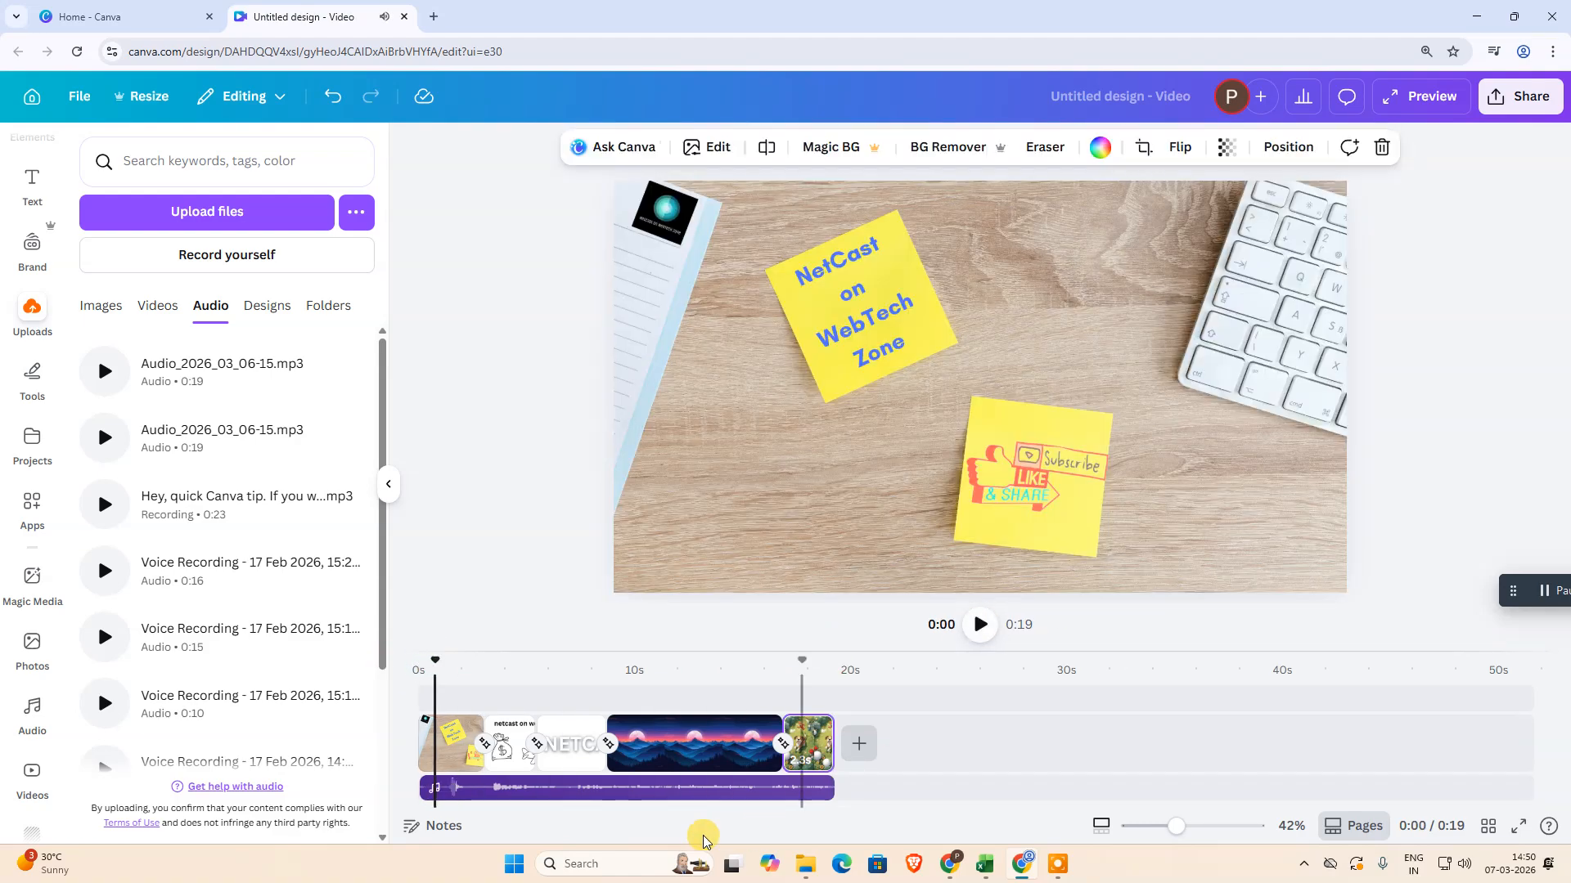
{"action": "left_click", "coordinate": [982, 628]}
{"action": "left_click", "coordinate": [981, 627]}
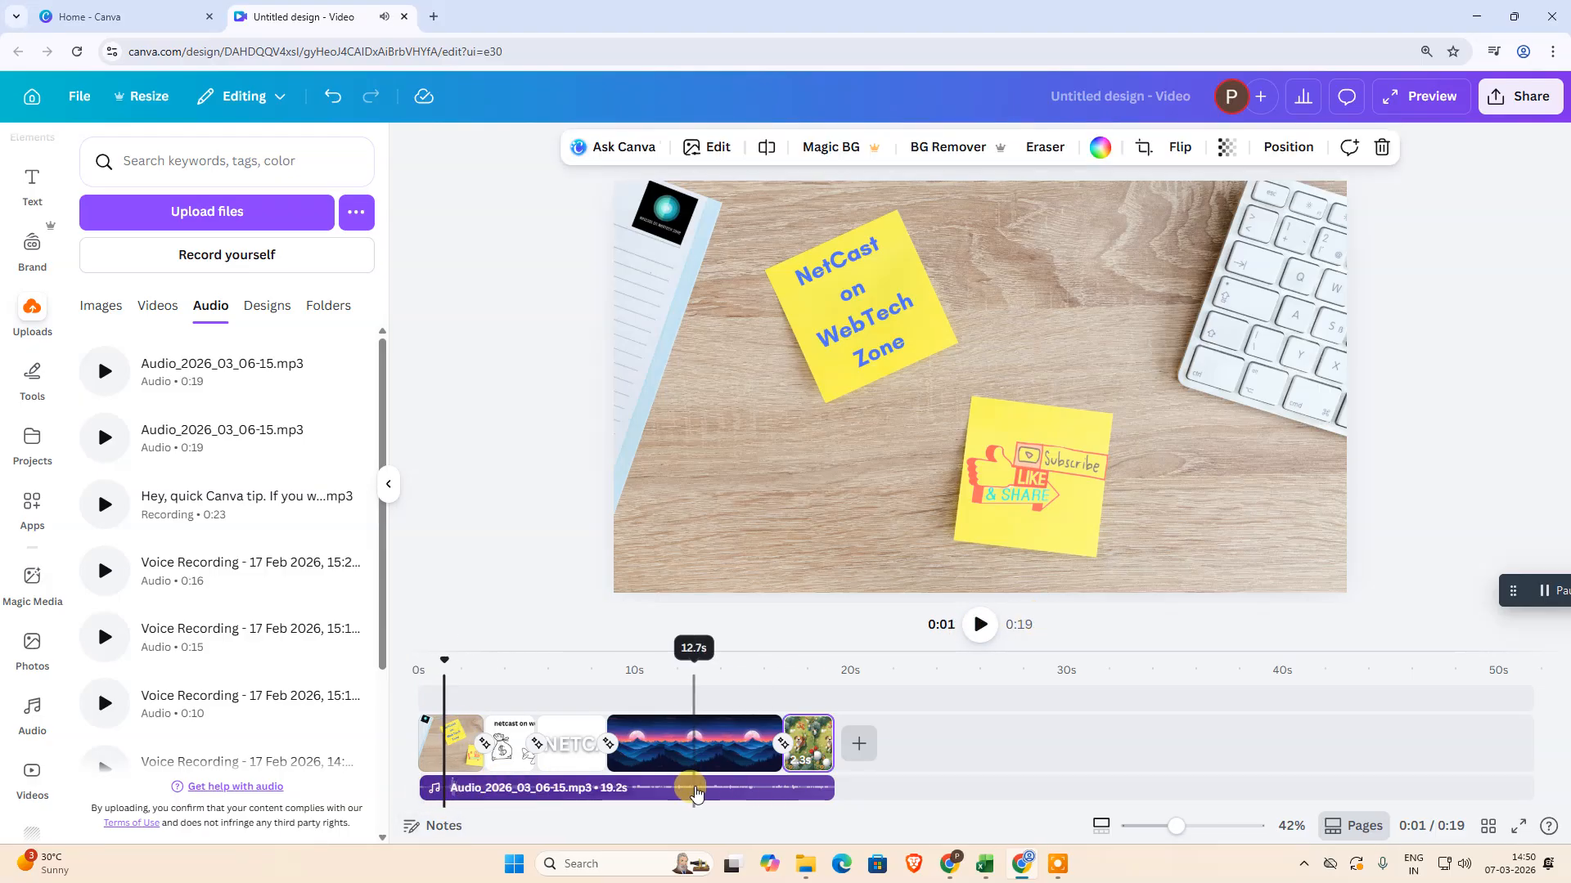
Step: Give the Audio_2026_03_06-15.mp3 track a 0.3-second fade-in and a 1.7-second fade-out
{"action": "left_click", "coordinate": [695, 791]}
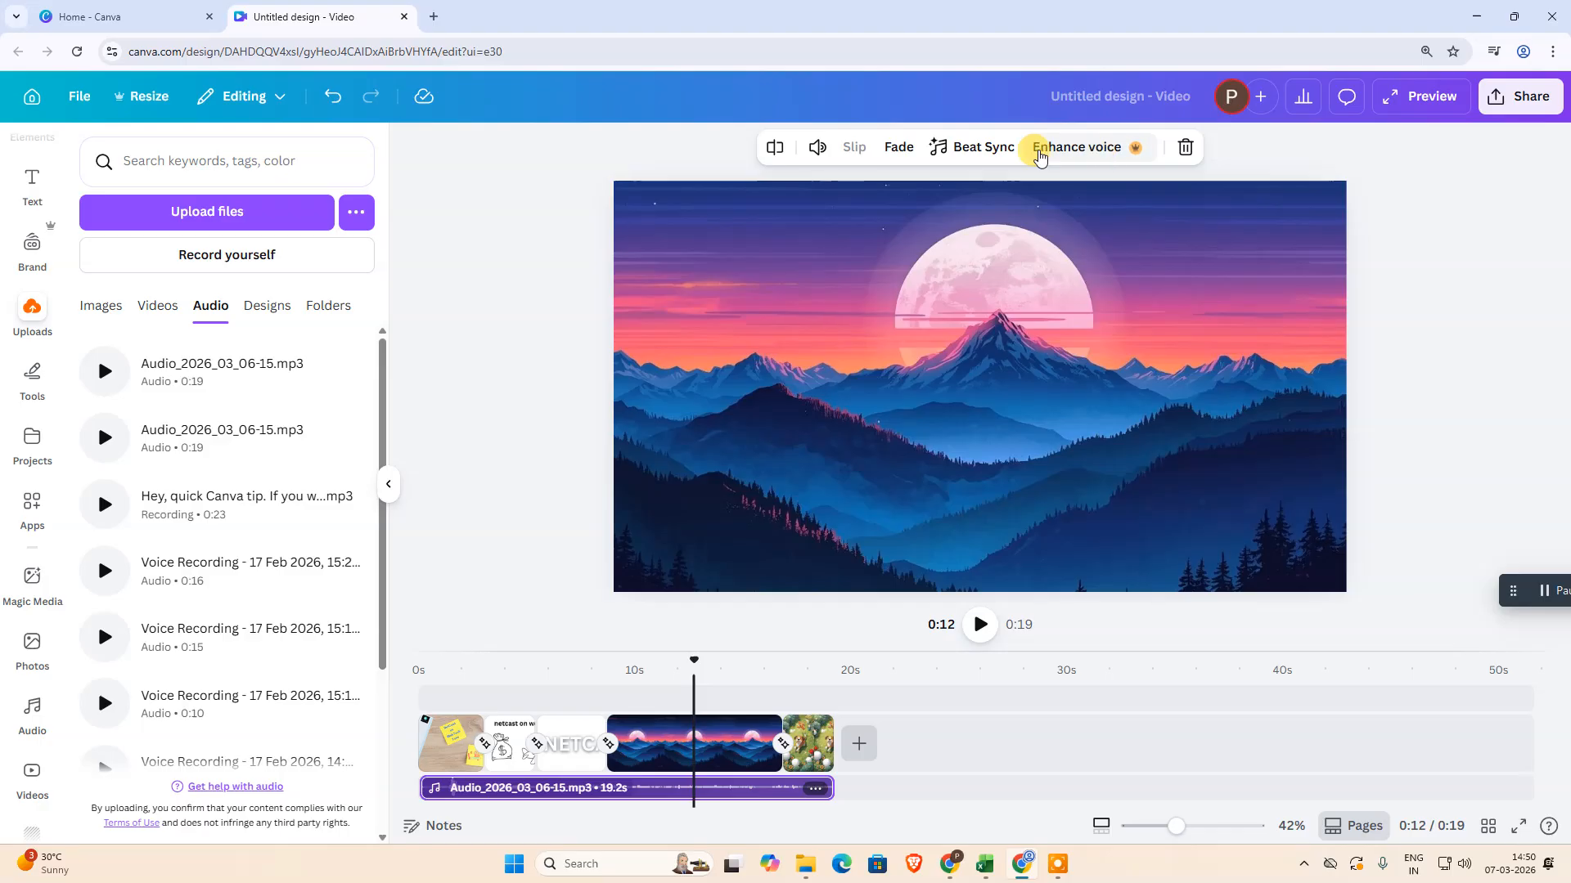
{"action": "left_click", "coordinate": [899, 147]}
{"action": "mouse_move", "coordinate": [763, 221]}
{"action": "left_mouse_down"}
{"action": "mouse_move", "coordinate": [887, 221]}
{"action": "mouse_move", "coordinate": [773, 222]}
{"action": "left_mouse_up"}
{"action": "left_click_drag", "start_coordinate": [761, 293], "coordinate": [838, 292]}
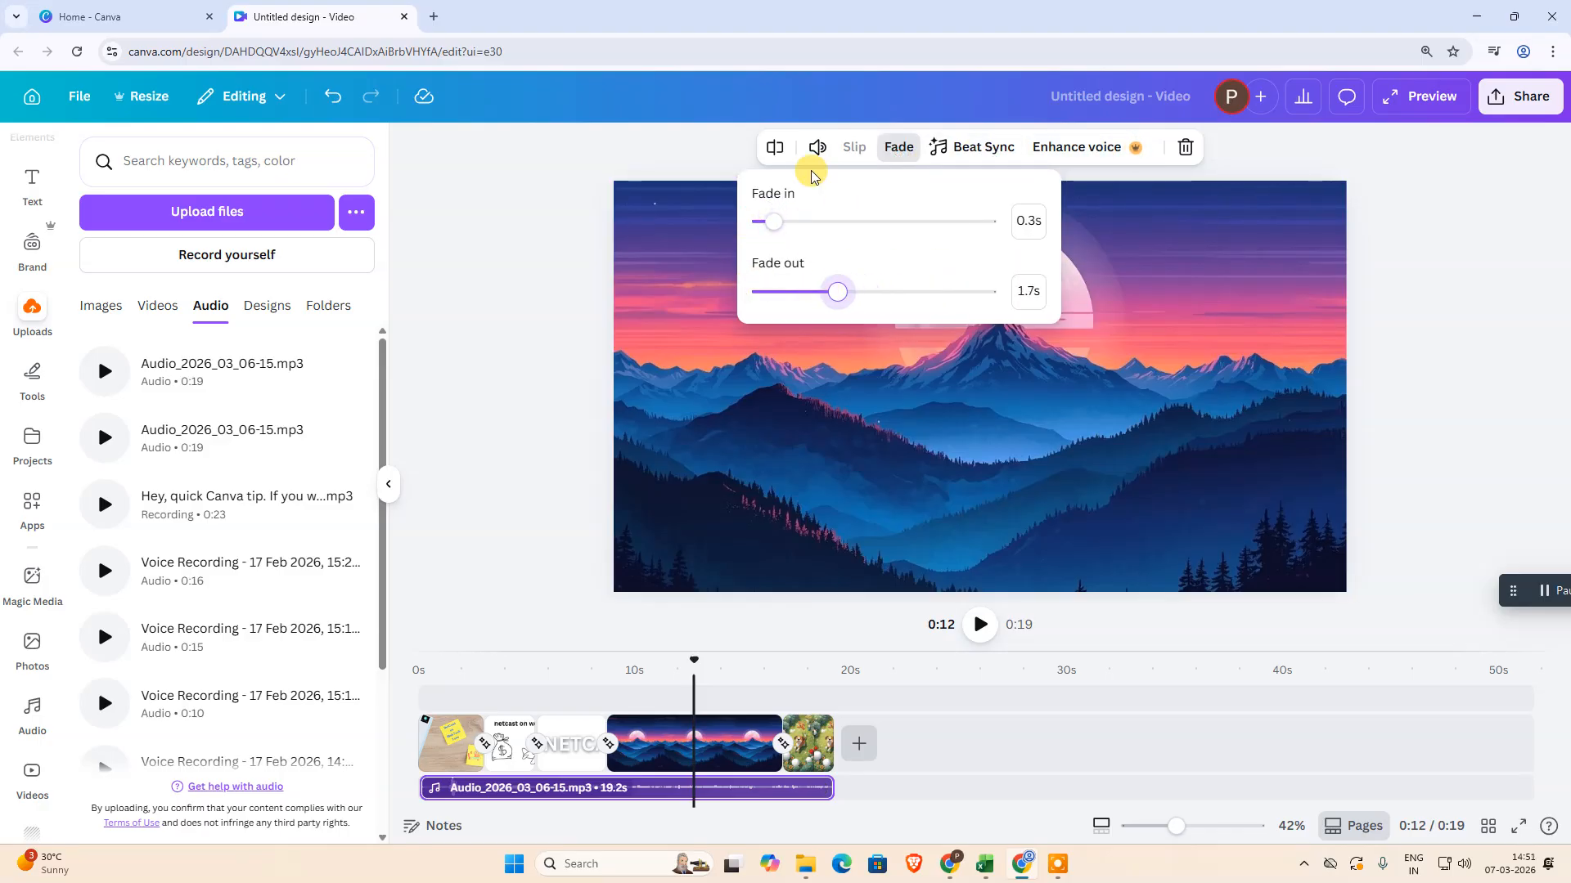
Step: Adjust the volume of the selected audio track and close the volume setting
{"action": "left_click", "coordinate": [817, 147]}
{"action": "left_click_drag", "start_coordinate": [772, 202], "coordinate": [828, 201]}
{"action": "left_click", "coordinate": [699, 145]}
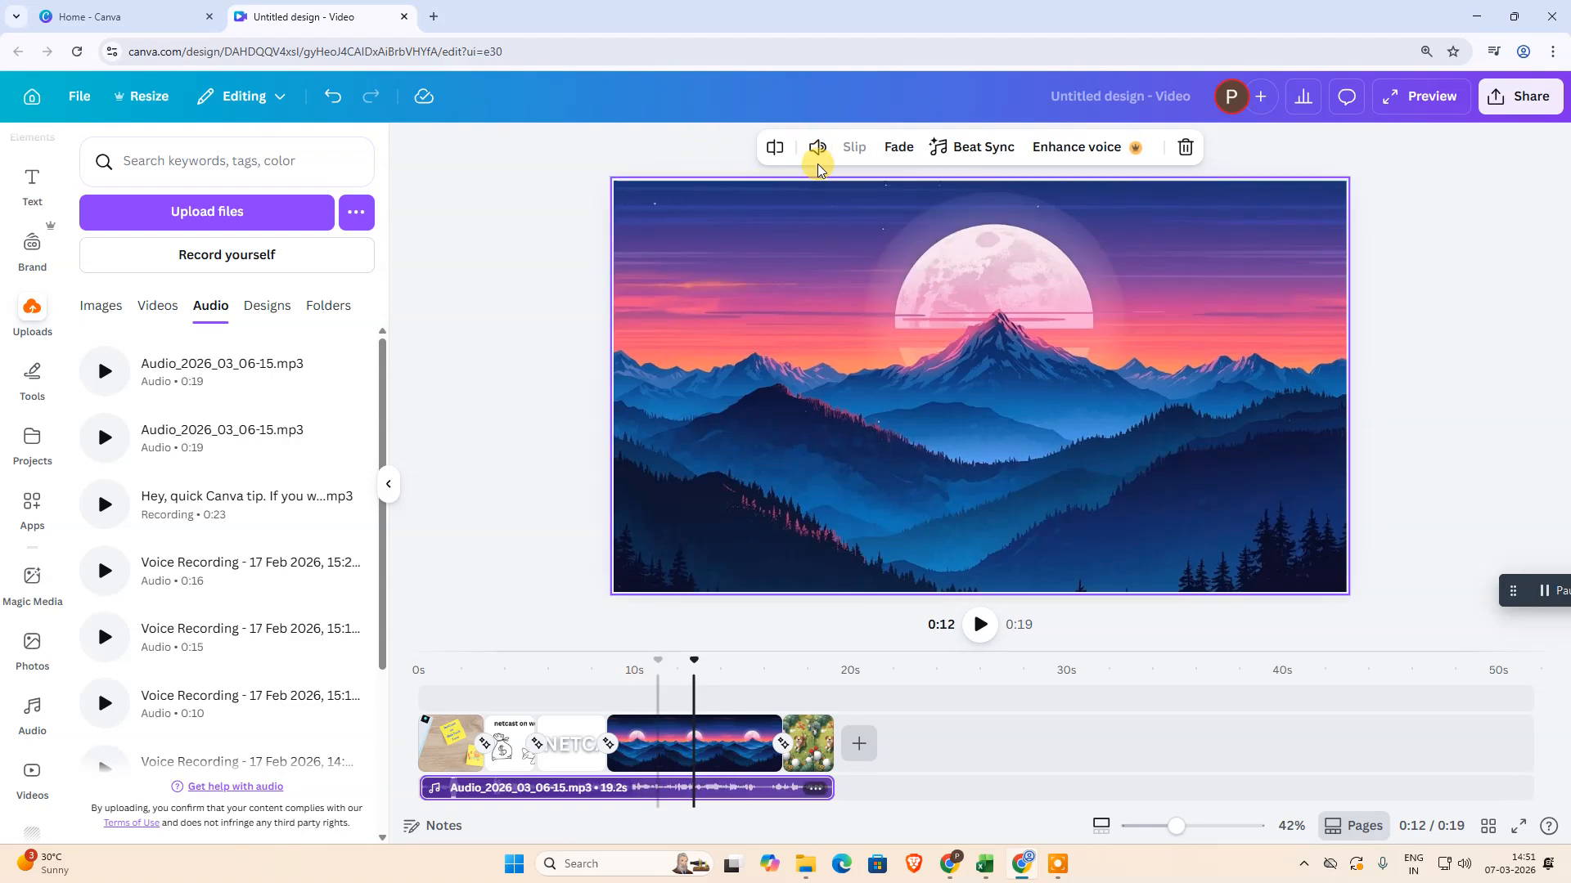
Step: Try splitting the audio track at the 0:12 playhead position and undo the split
{"action": "left_click", "coordinate": [774, 147]}
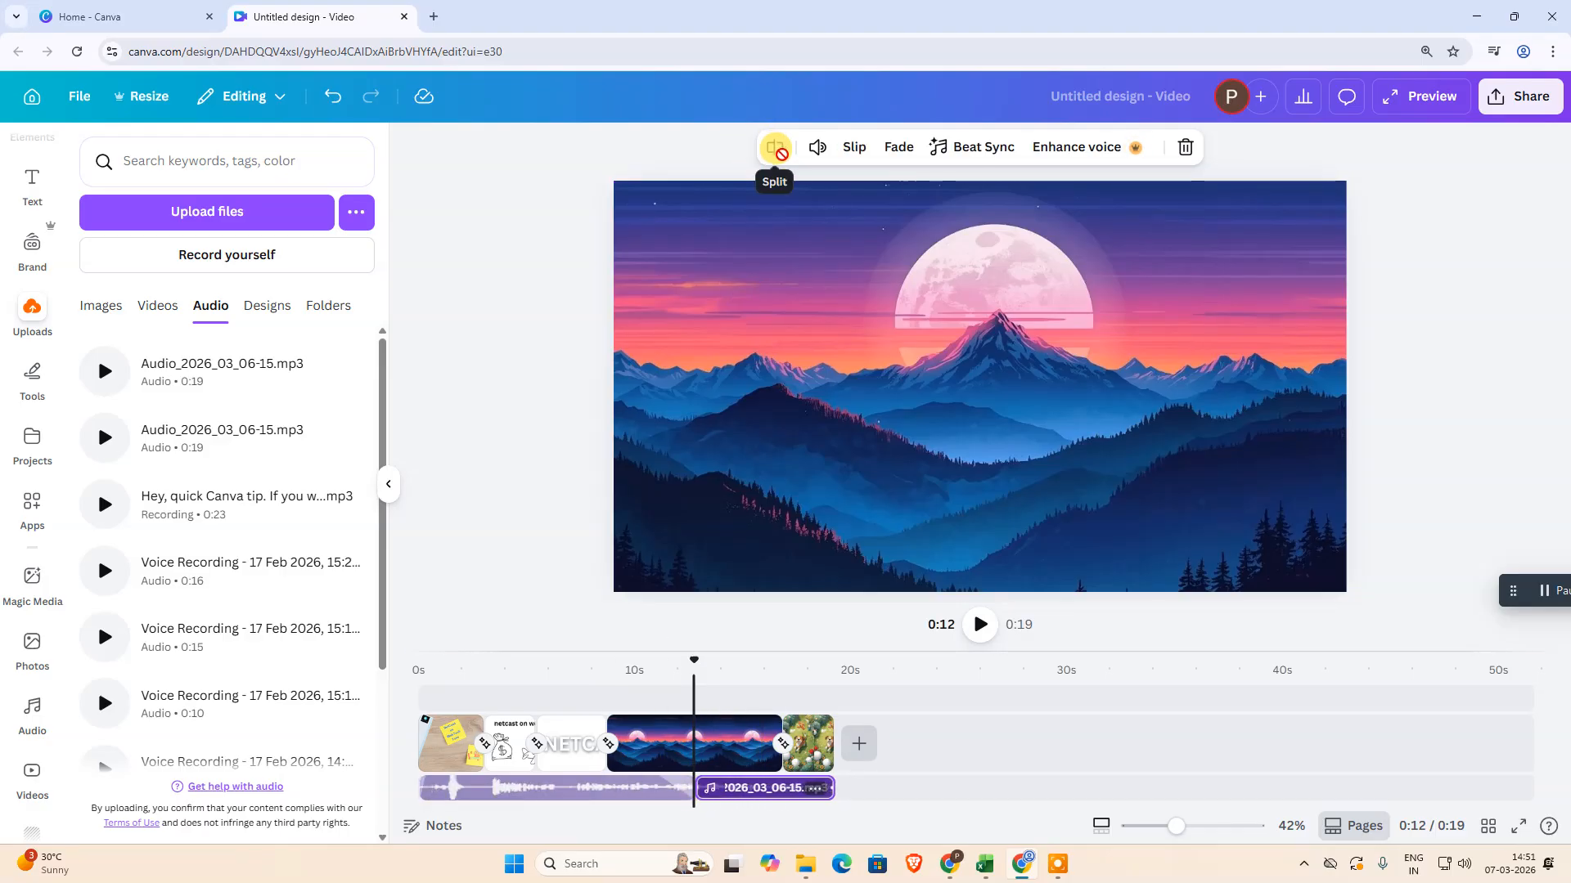
{"action": "key", "text": "ctrl+z"}
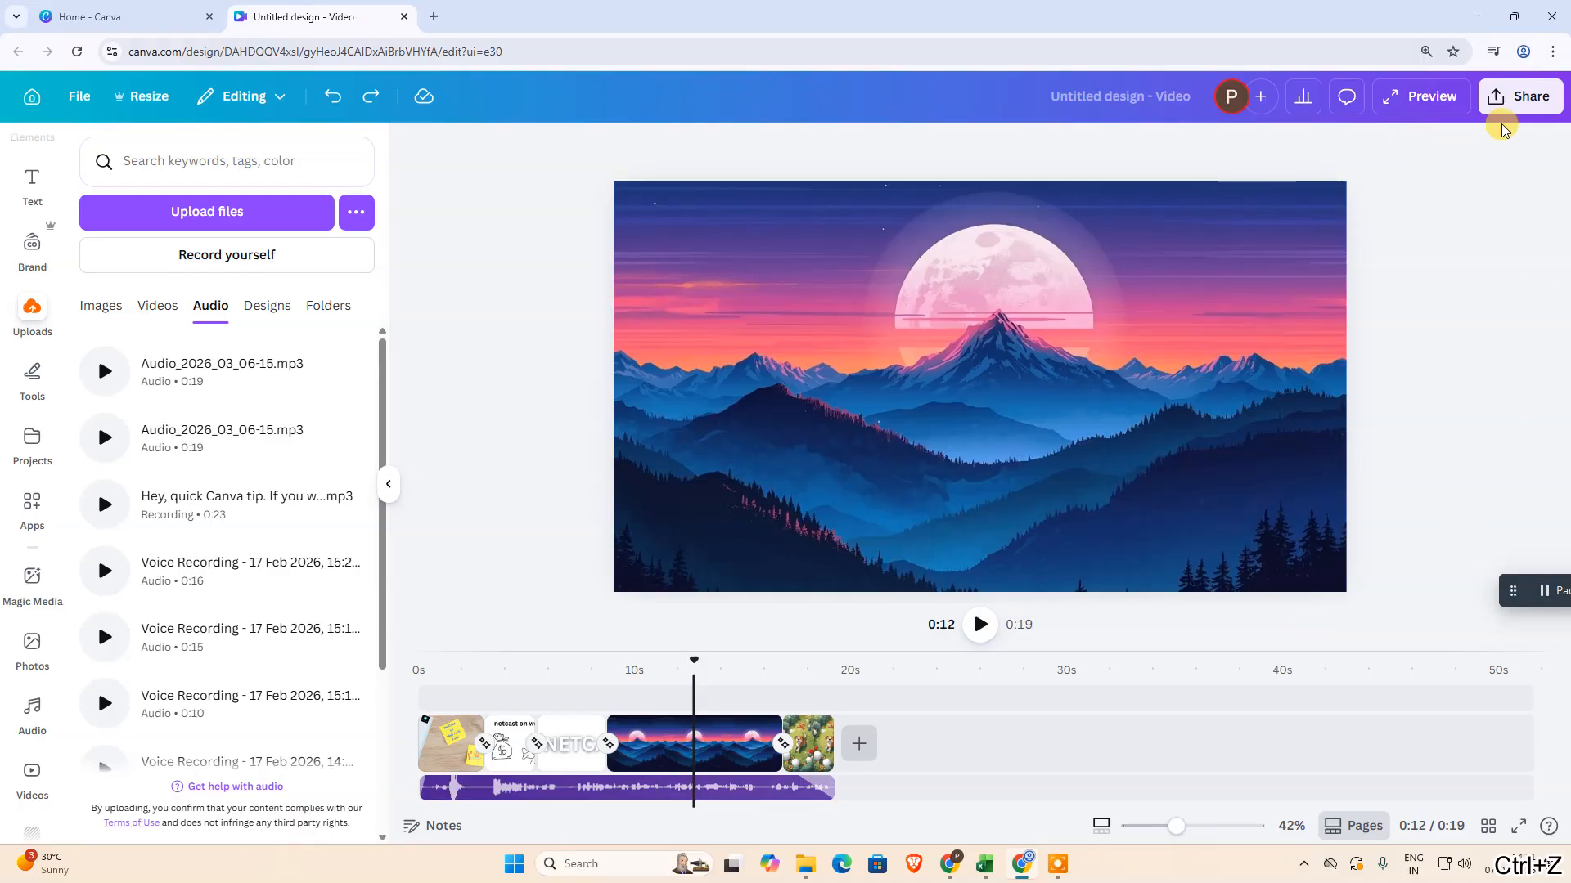
Step: Set the design to download as MP4 Video, try 4K (UHD) quality, choose 720p instead and start the download
{"action": "left_click", "coordinate": [1515, 100]}
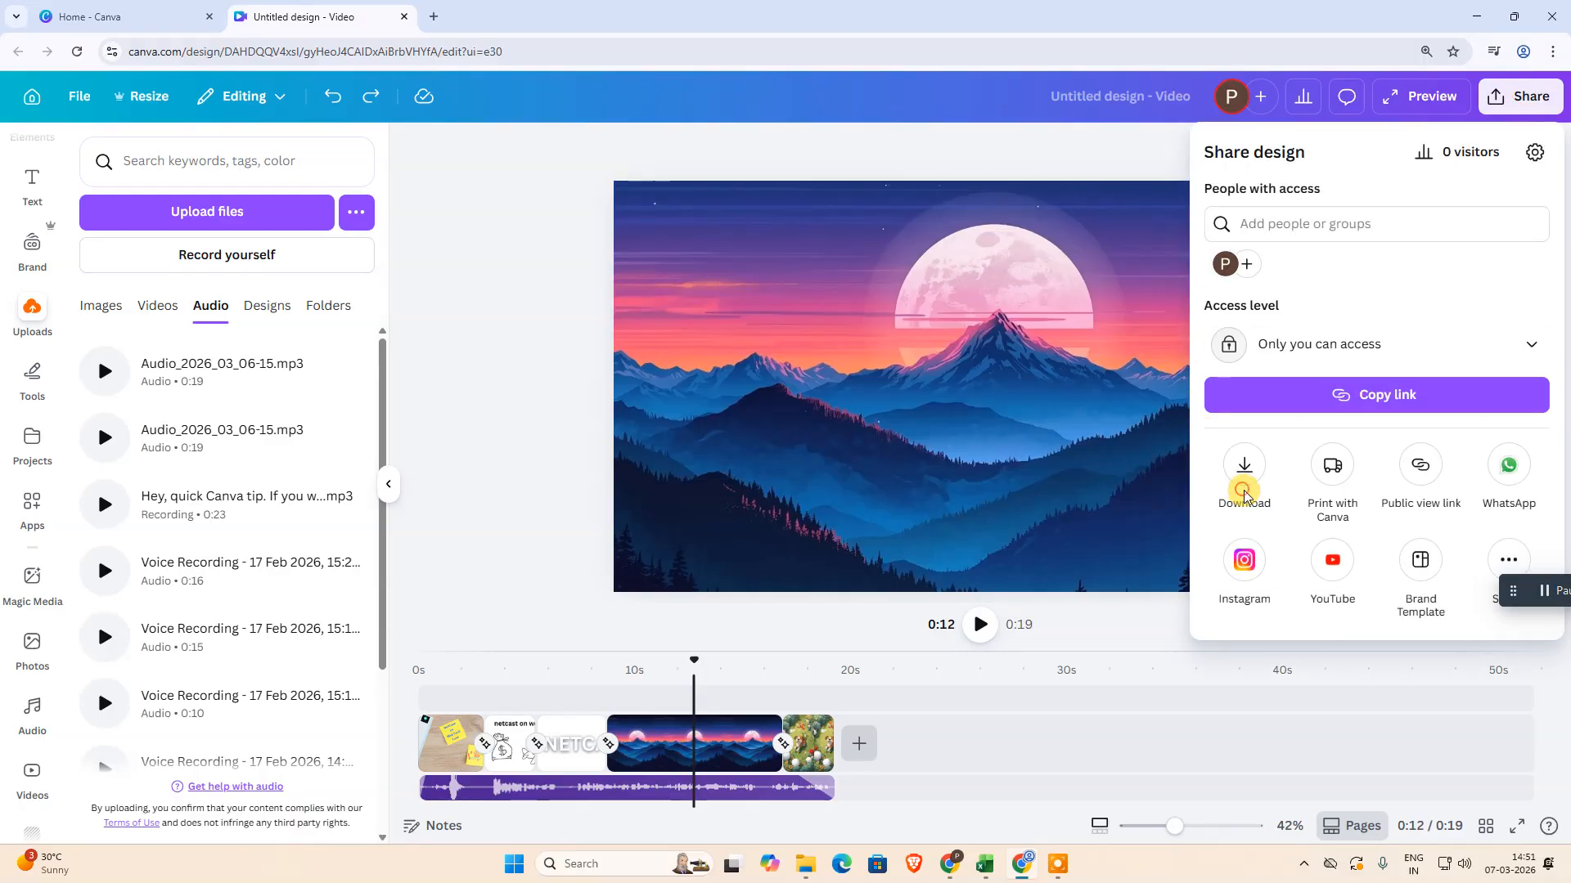
{"action": "left_click", "coordinate": [1244, 495]}
{"action": "left_click", "coordinate": [1332, 219]}
{"action": "left_click", "coordinate": [1309, 548]}
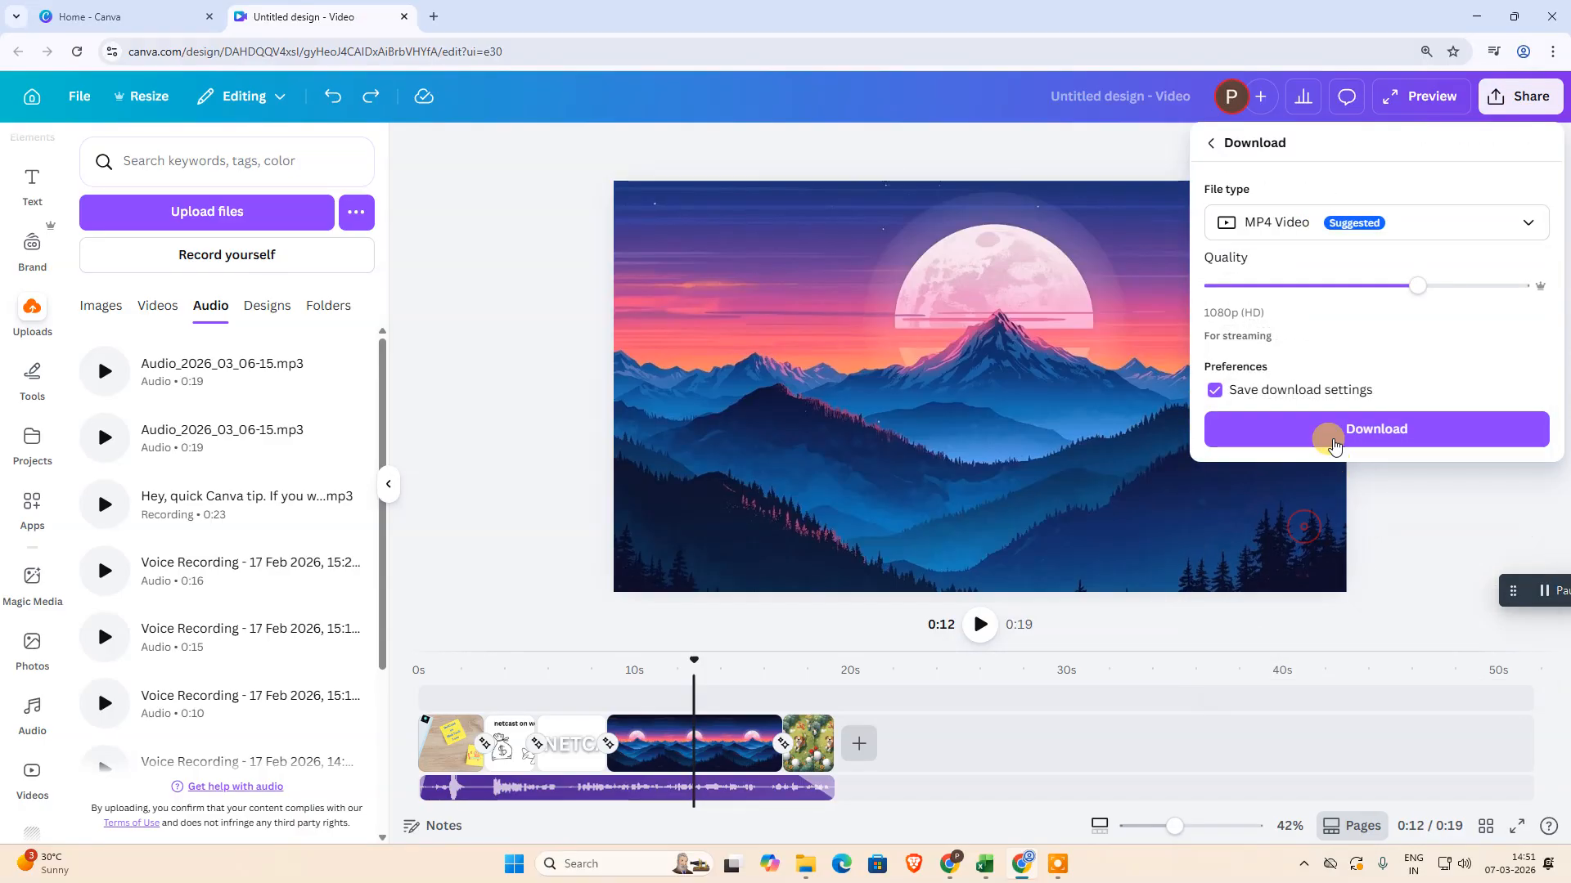
{"action": "left_click_drag", "start_coordinate": [1411, 288], "coordinate": [1516, 299]}
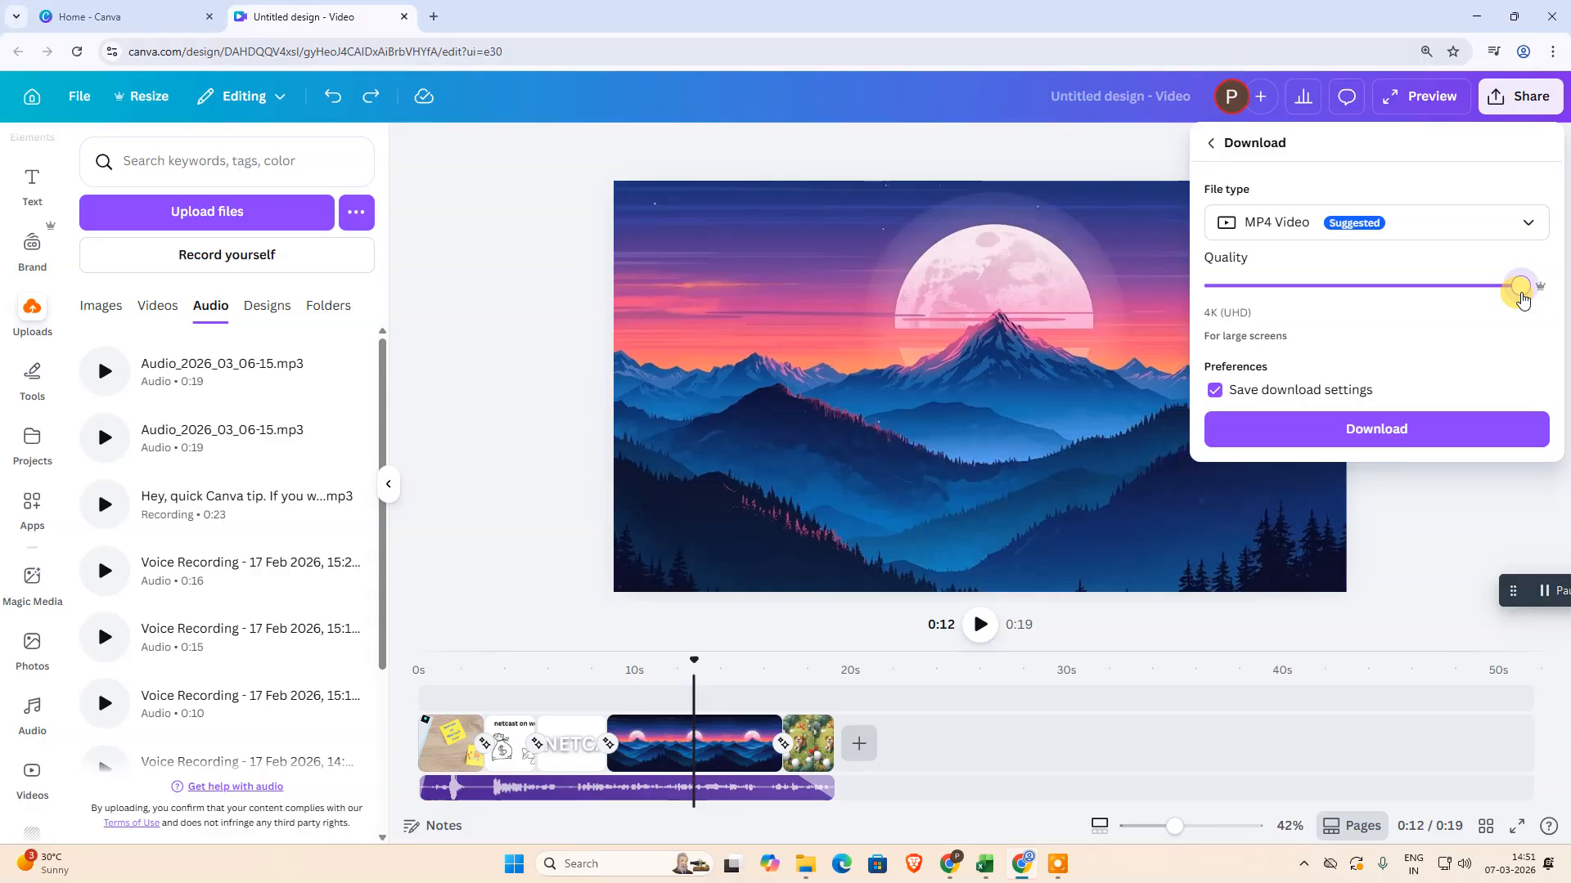
{"action": "left_click_drag", "start_coordinate": [1523, 297], "coordinate": [1354, 290]}
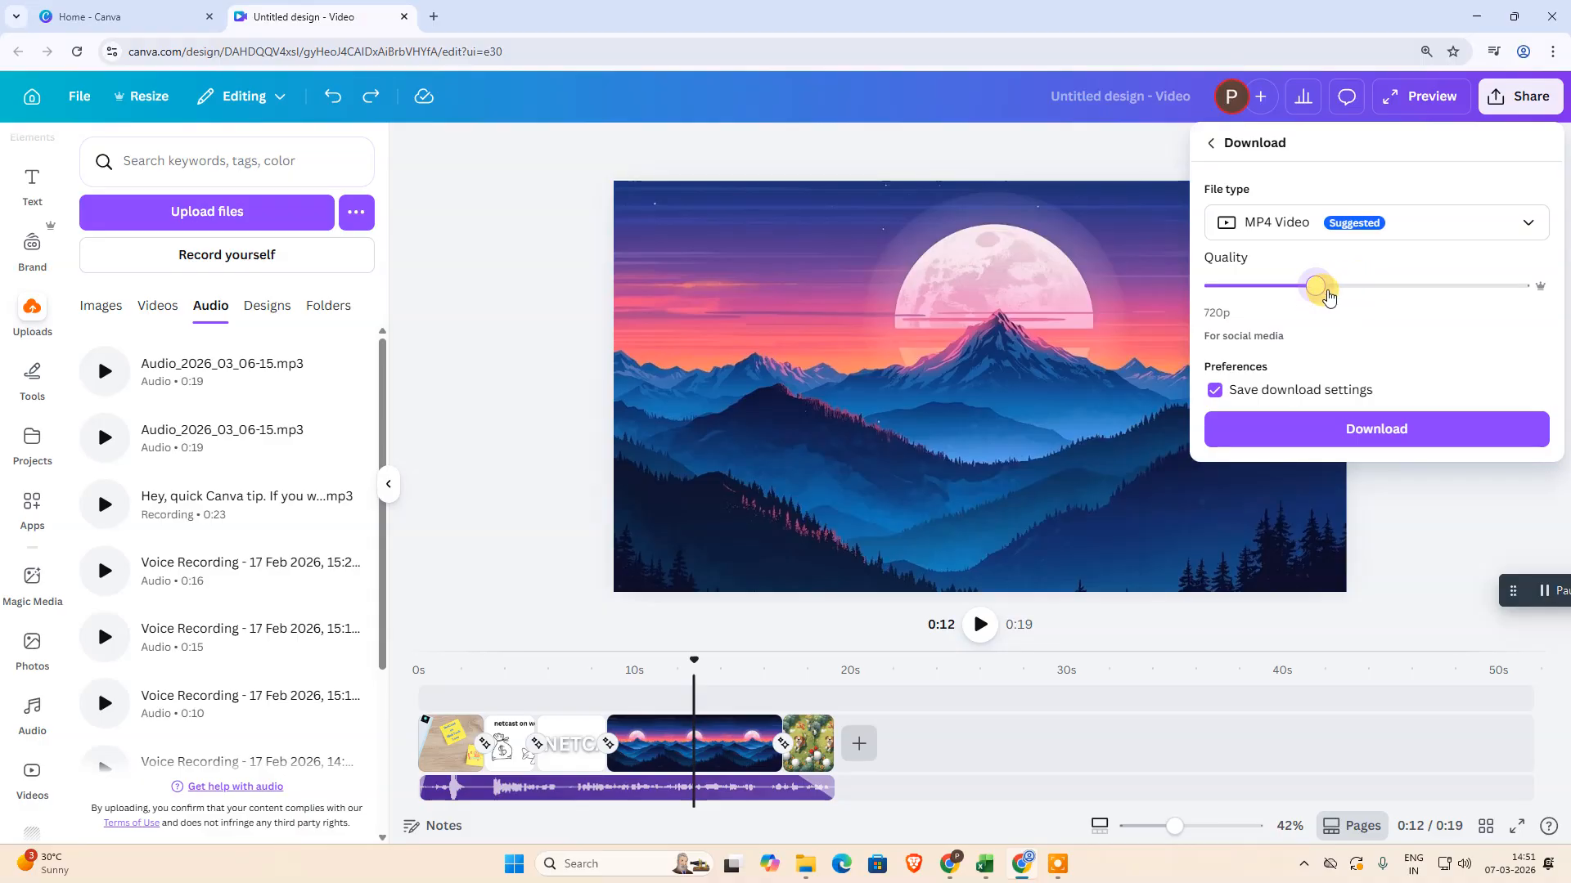
{"action": "left_click", "coordinate": [1356, 432]}
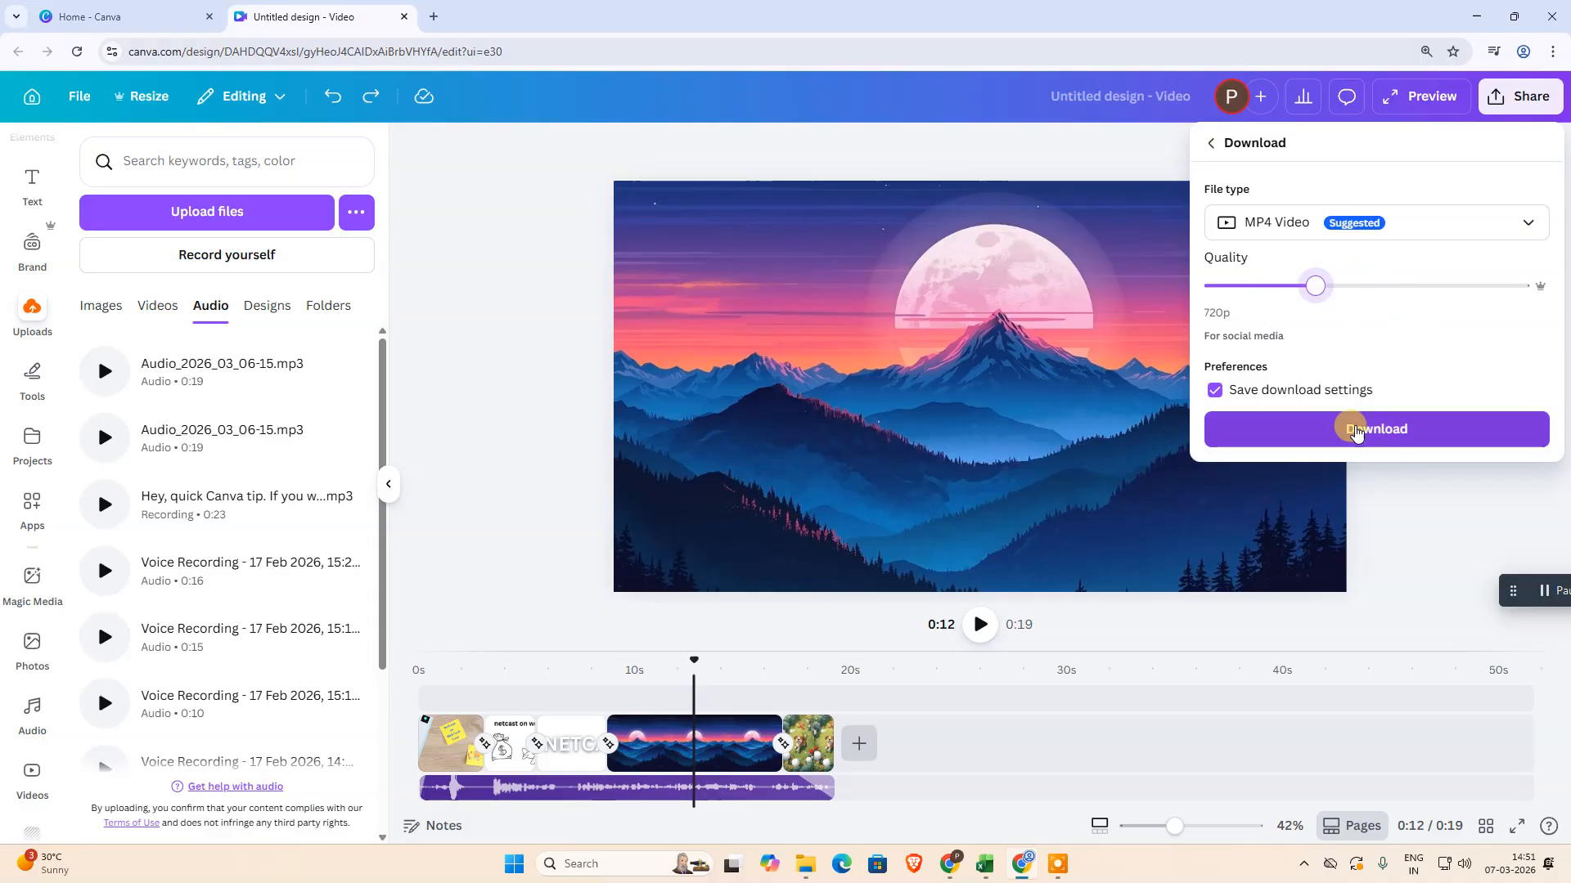